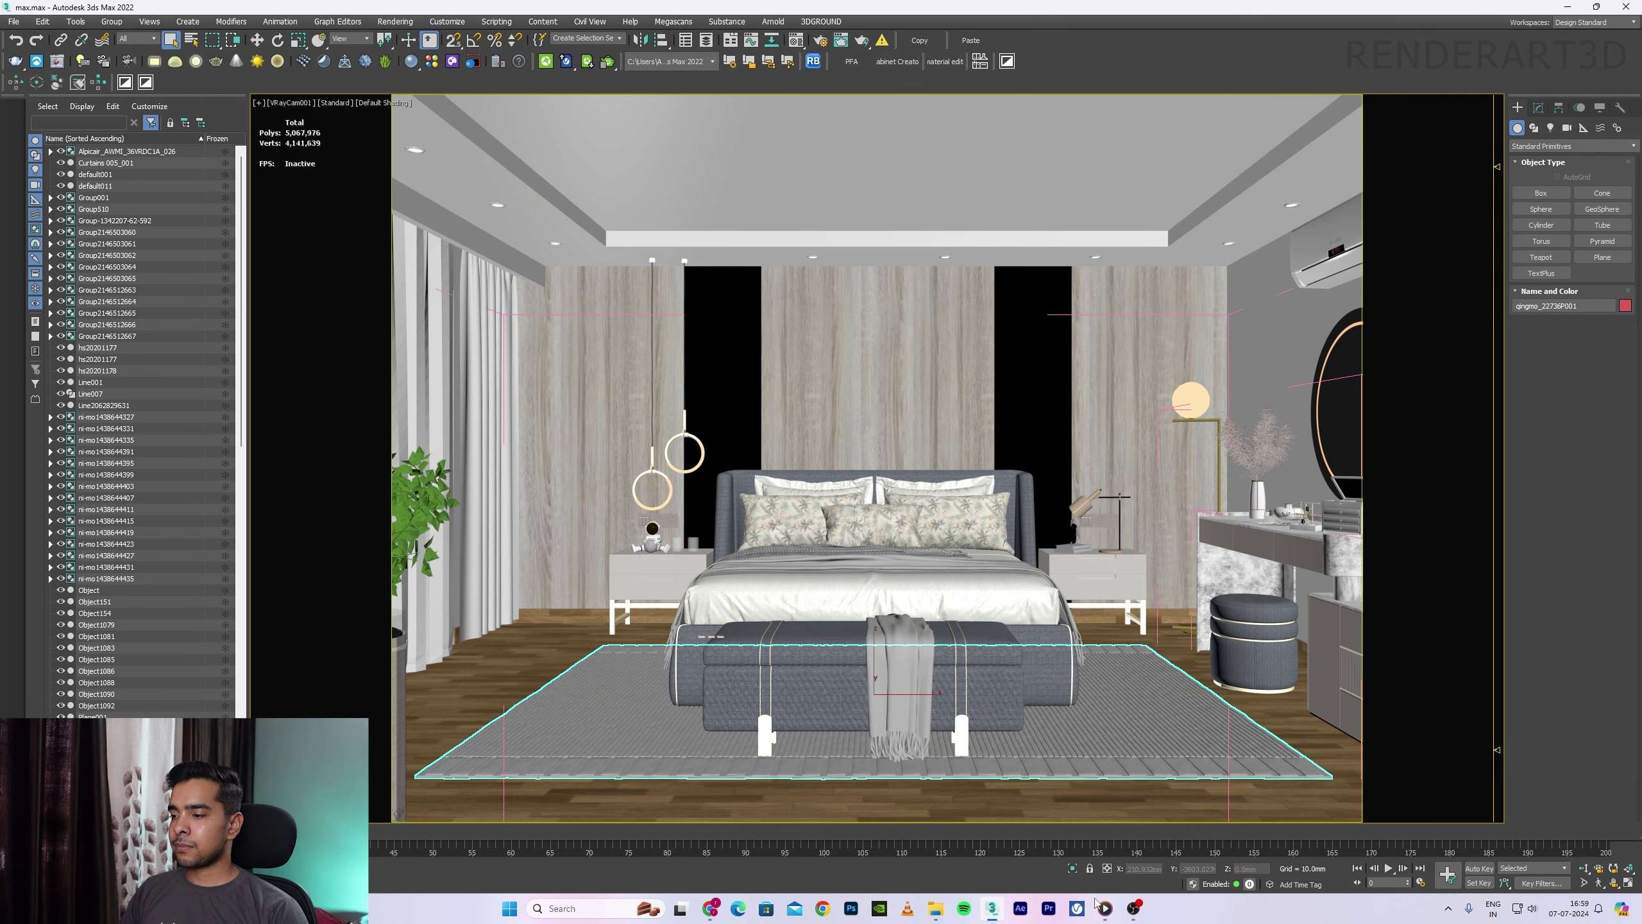
Step: Play and pause the rendered bedroom fan clip in Media Player, then minimize the player
{"action": "left_click", "coordinate": [1103, 908]}
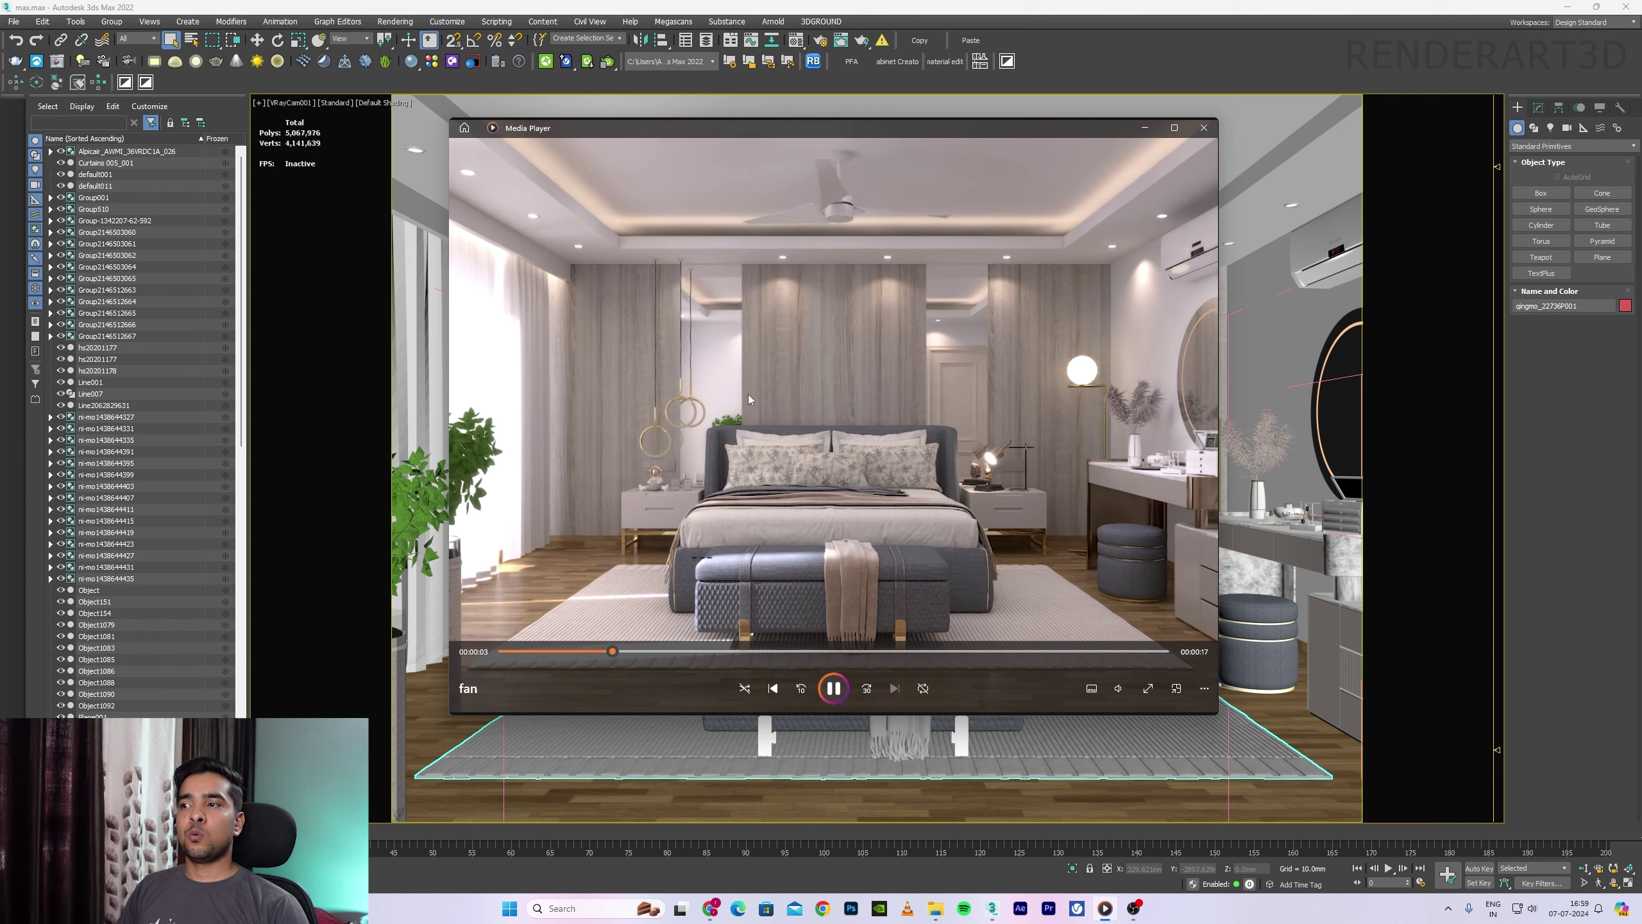
{"action": "left_click", "coordinate": [833, 690]}
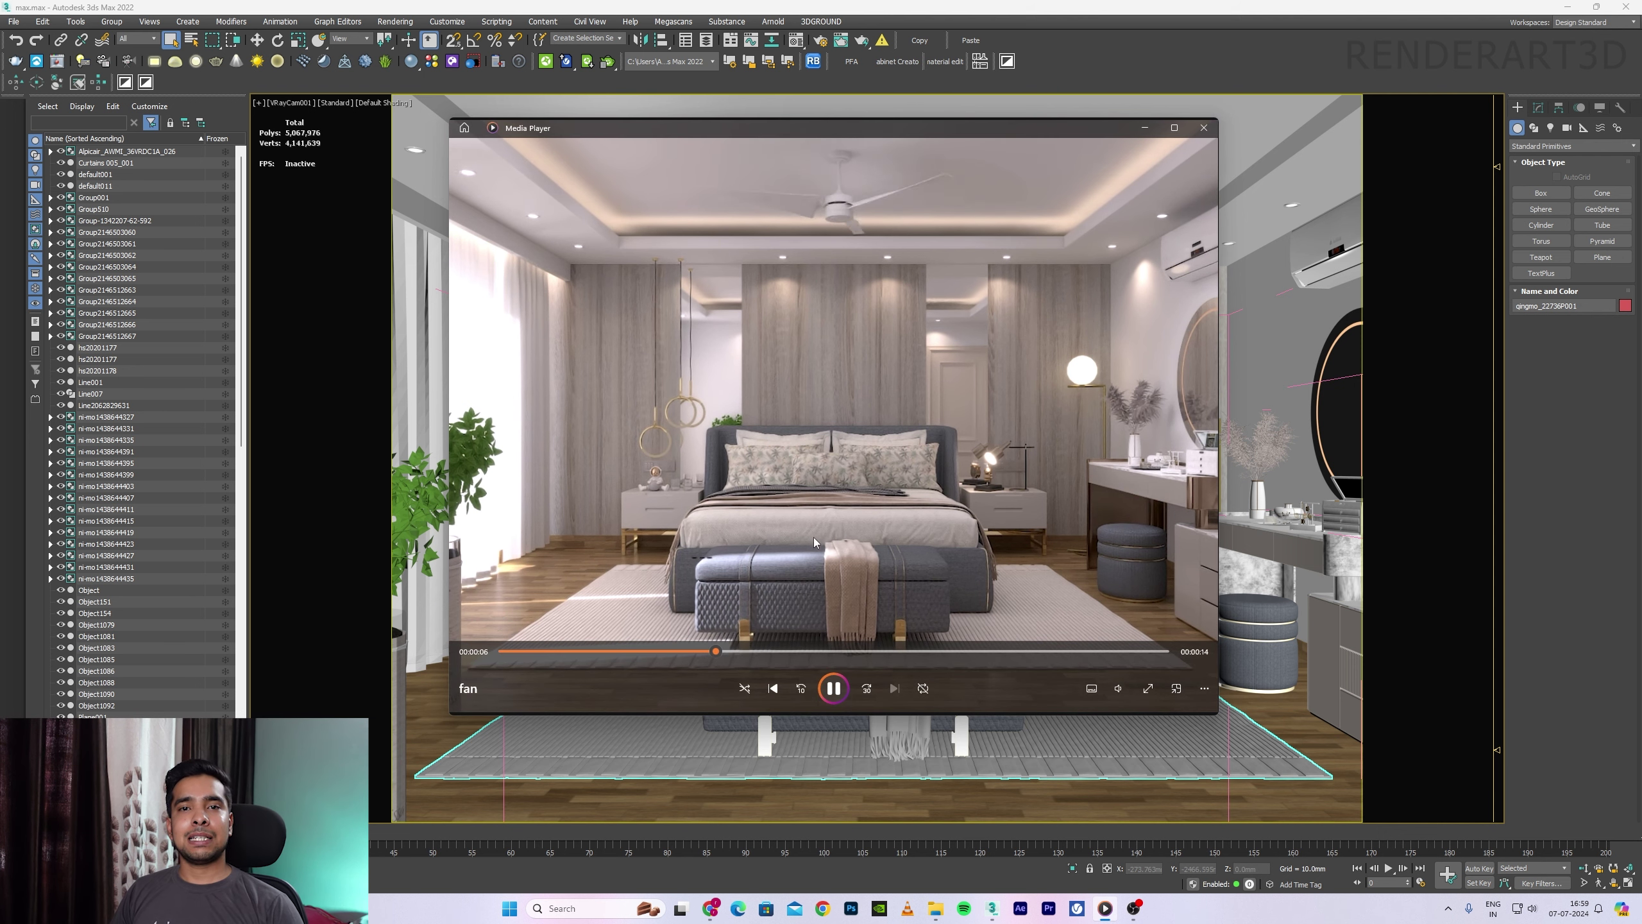
{"action": "left_click", "coordinate": [830, 691]}
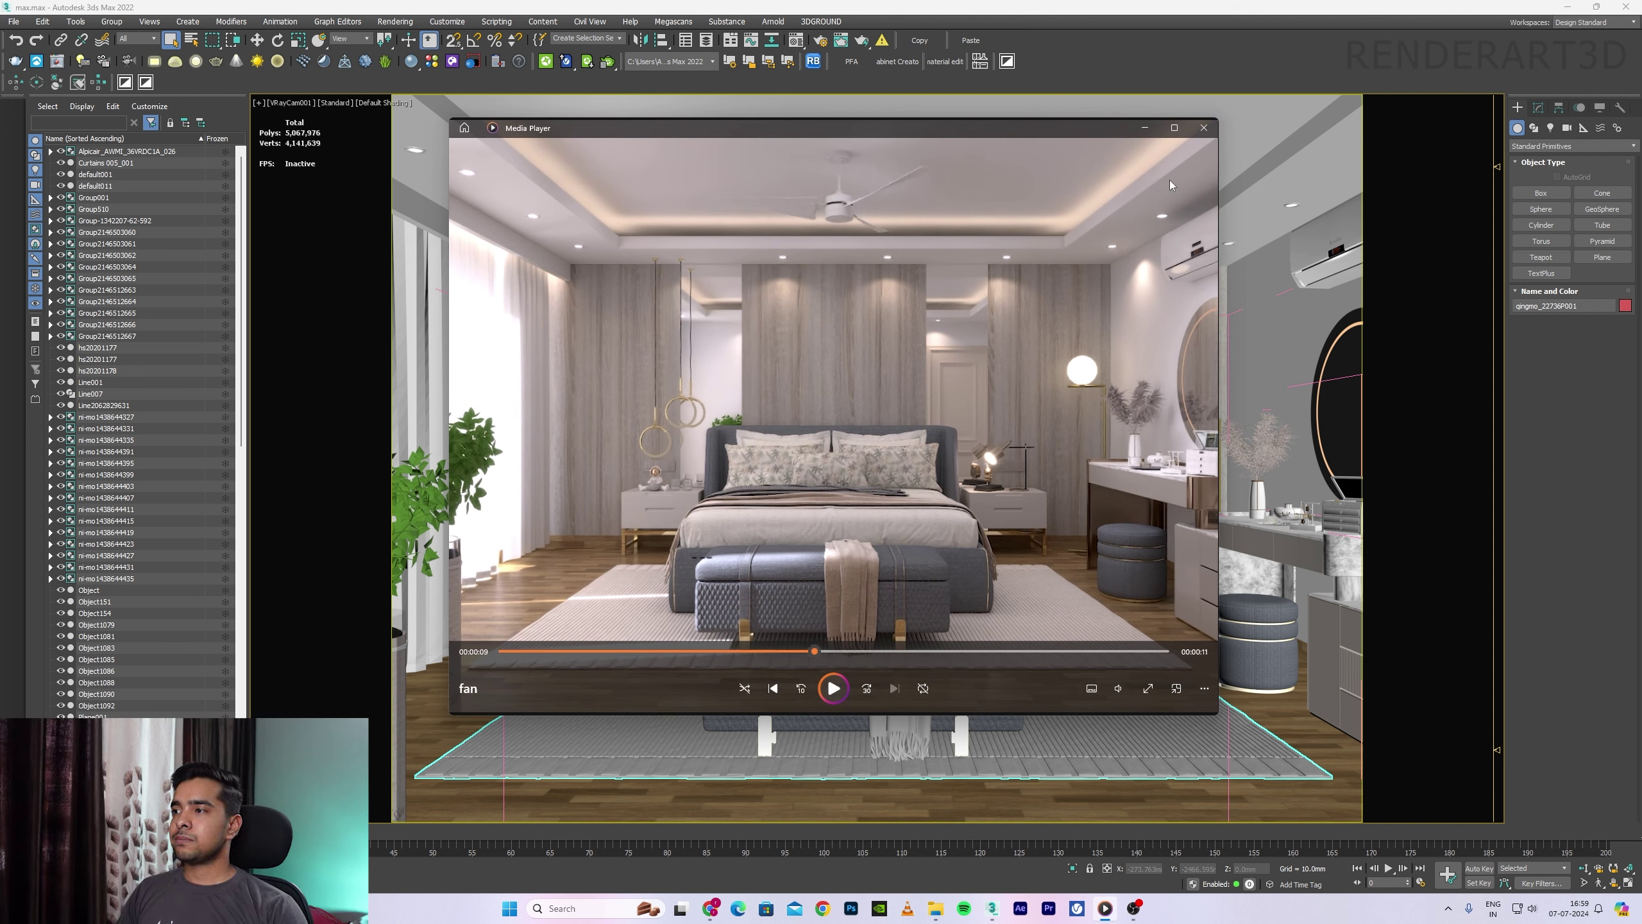
{"action": "left_click", "coordinate": [1134, 131]}
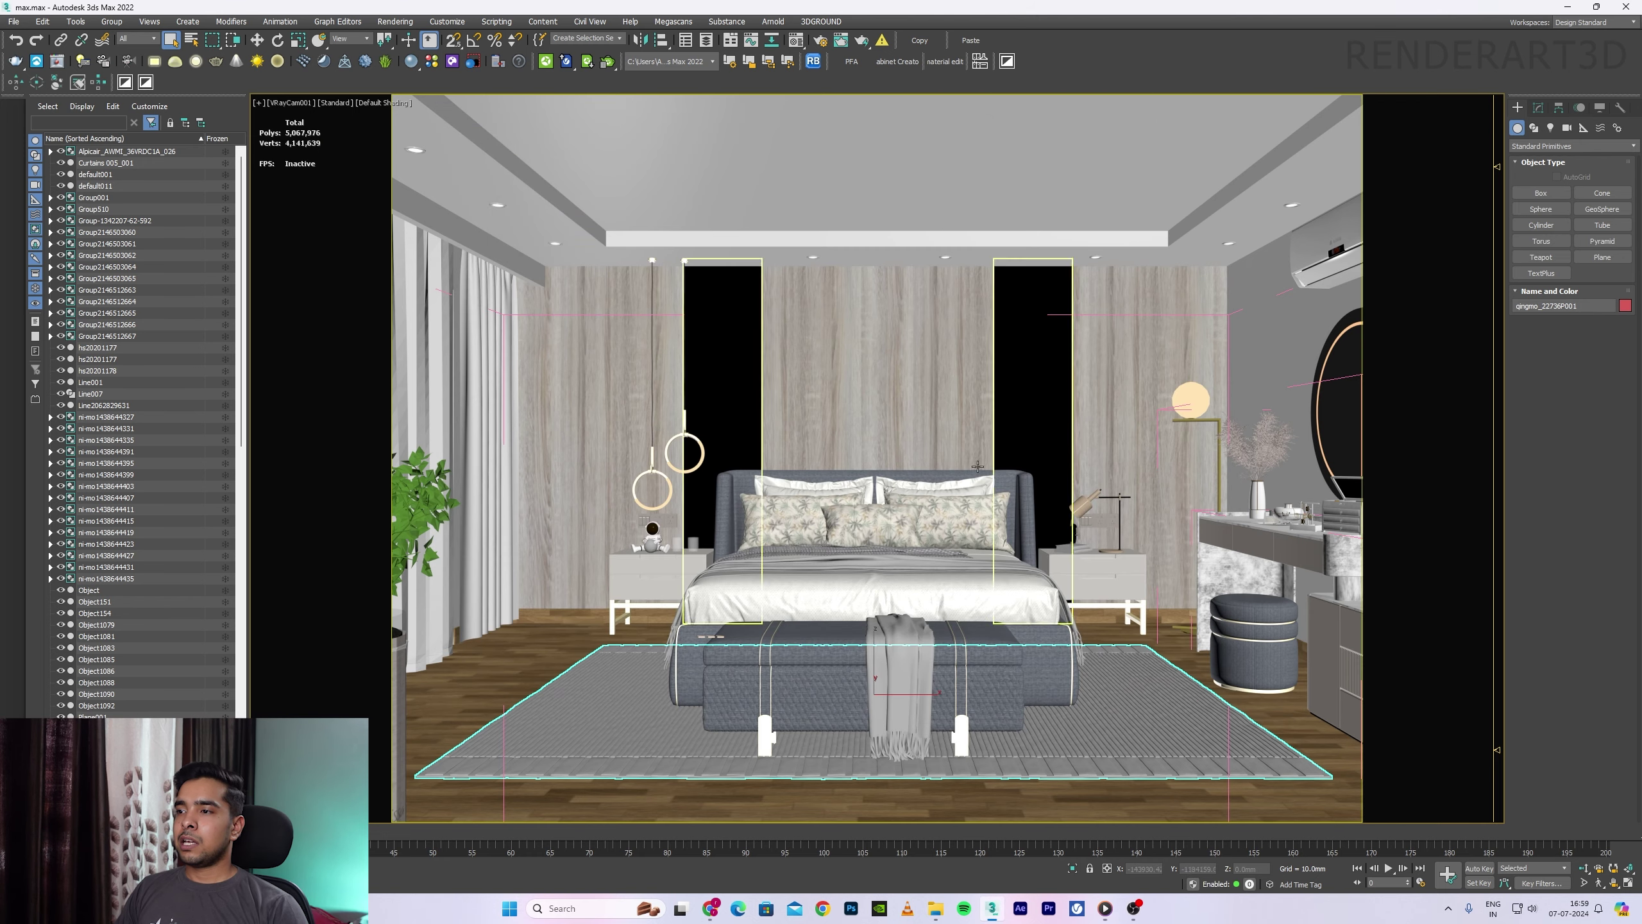
Step: Browse the CEILING_FAN folder, preview FAN2.jpg, and select the fan model file
{"action": "left_click", "coordinate": [934, 909]}
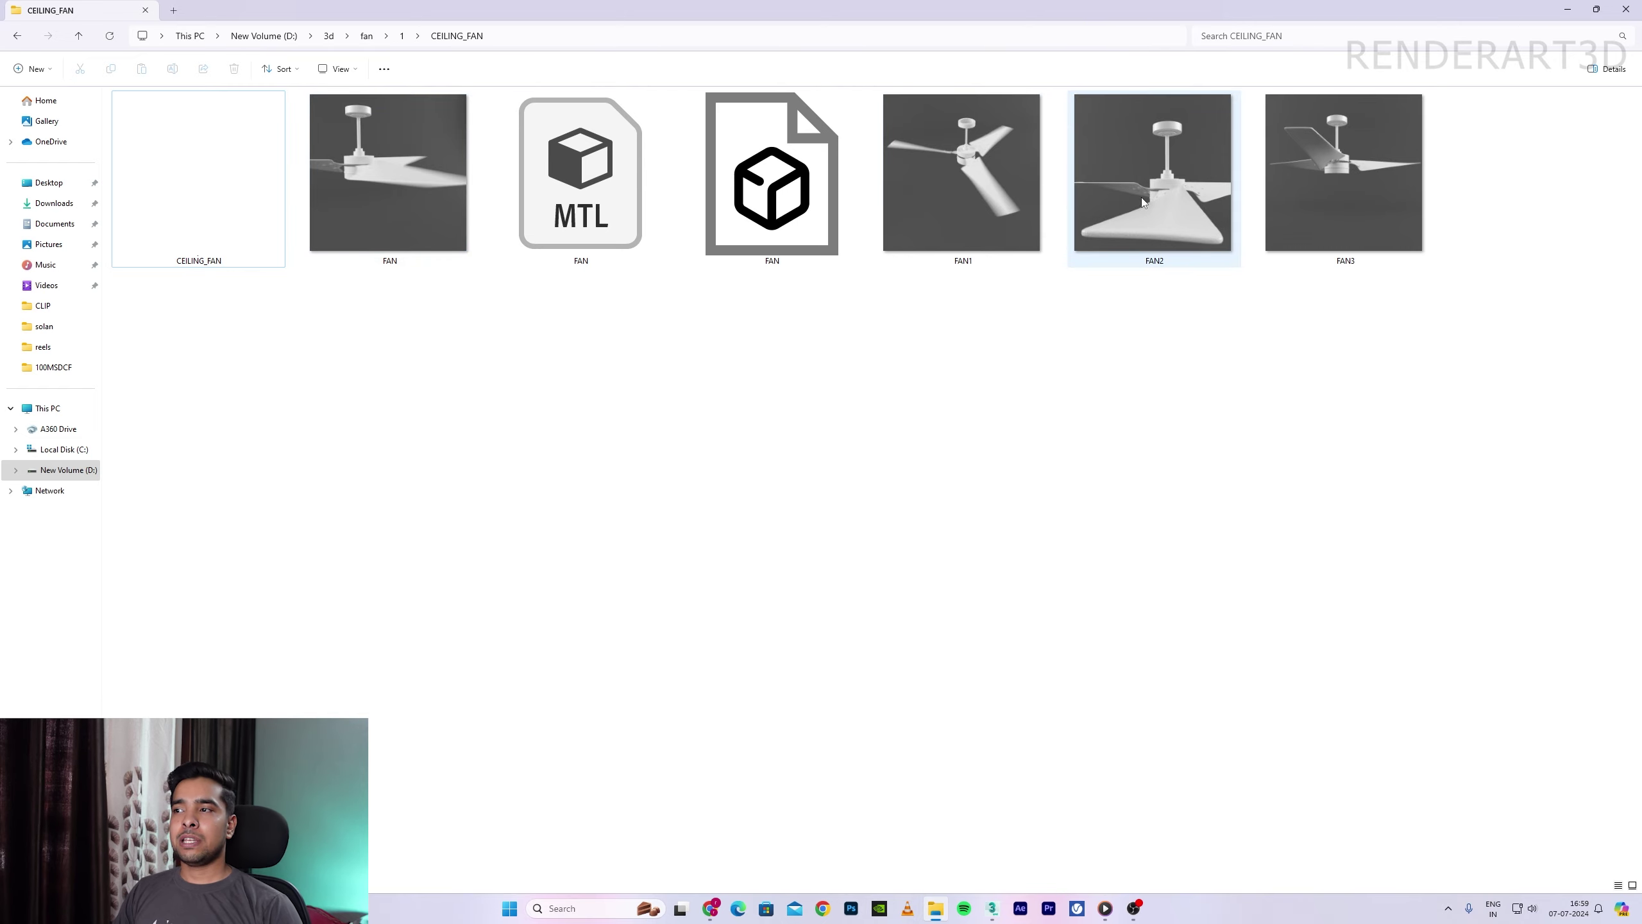
{"action": "double_click", "coordinate": [1119, 198]}
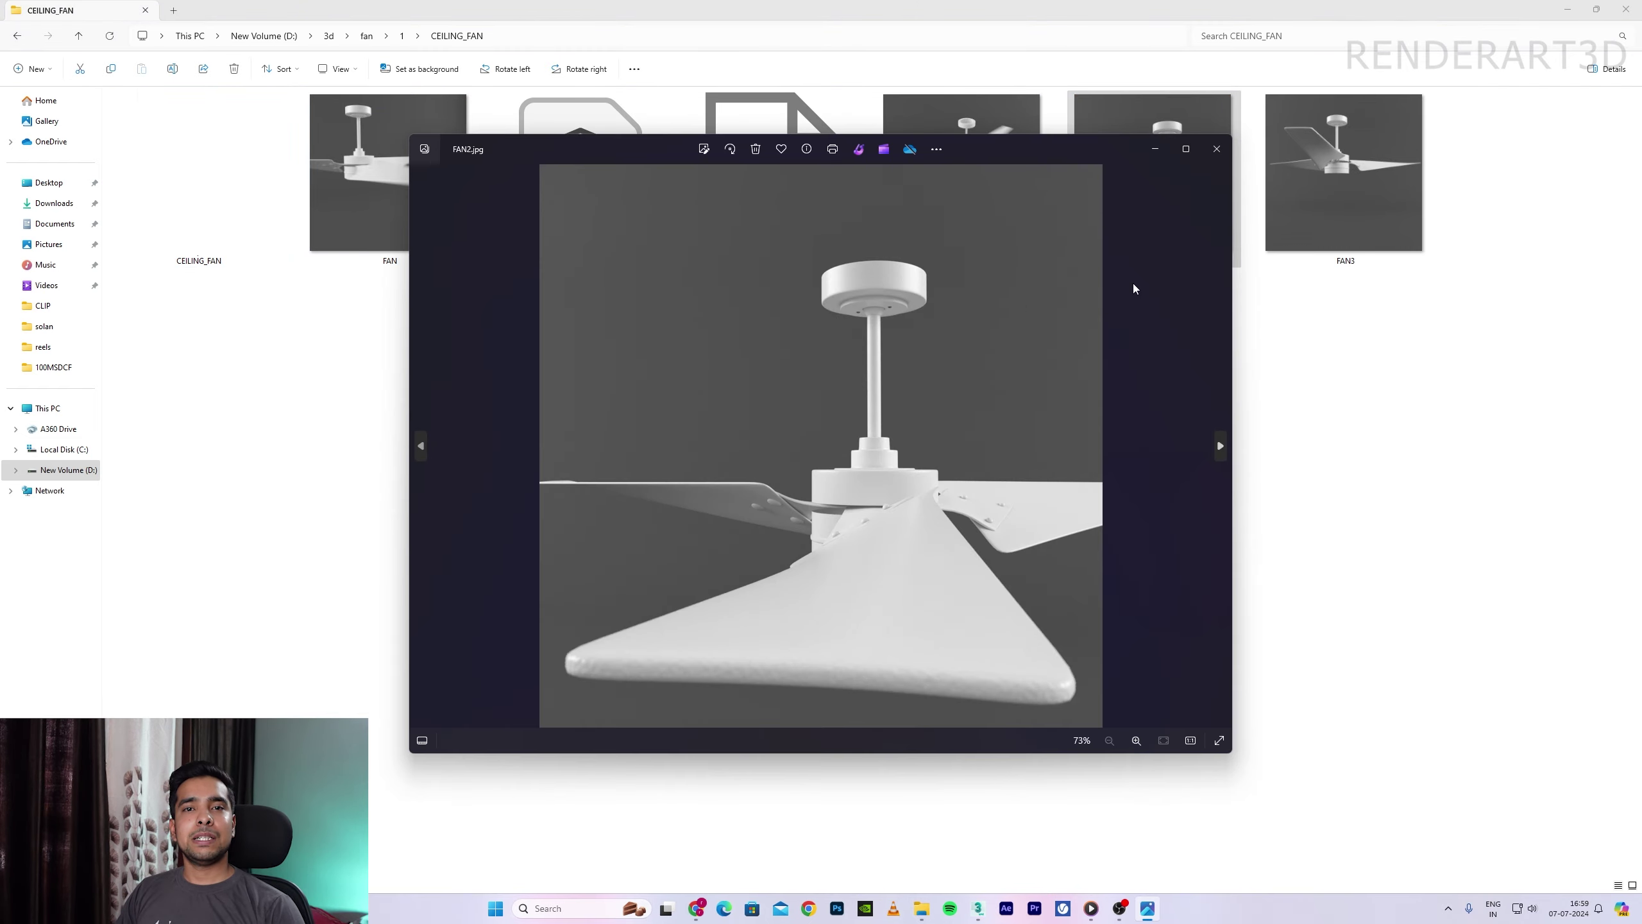
{"action": "left_click", "coordinate": [1217, 149]}
{"action": "left_click", "coordinate": [227, 174]}
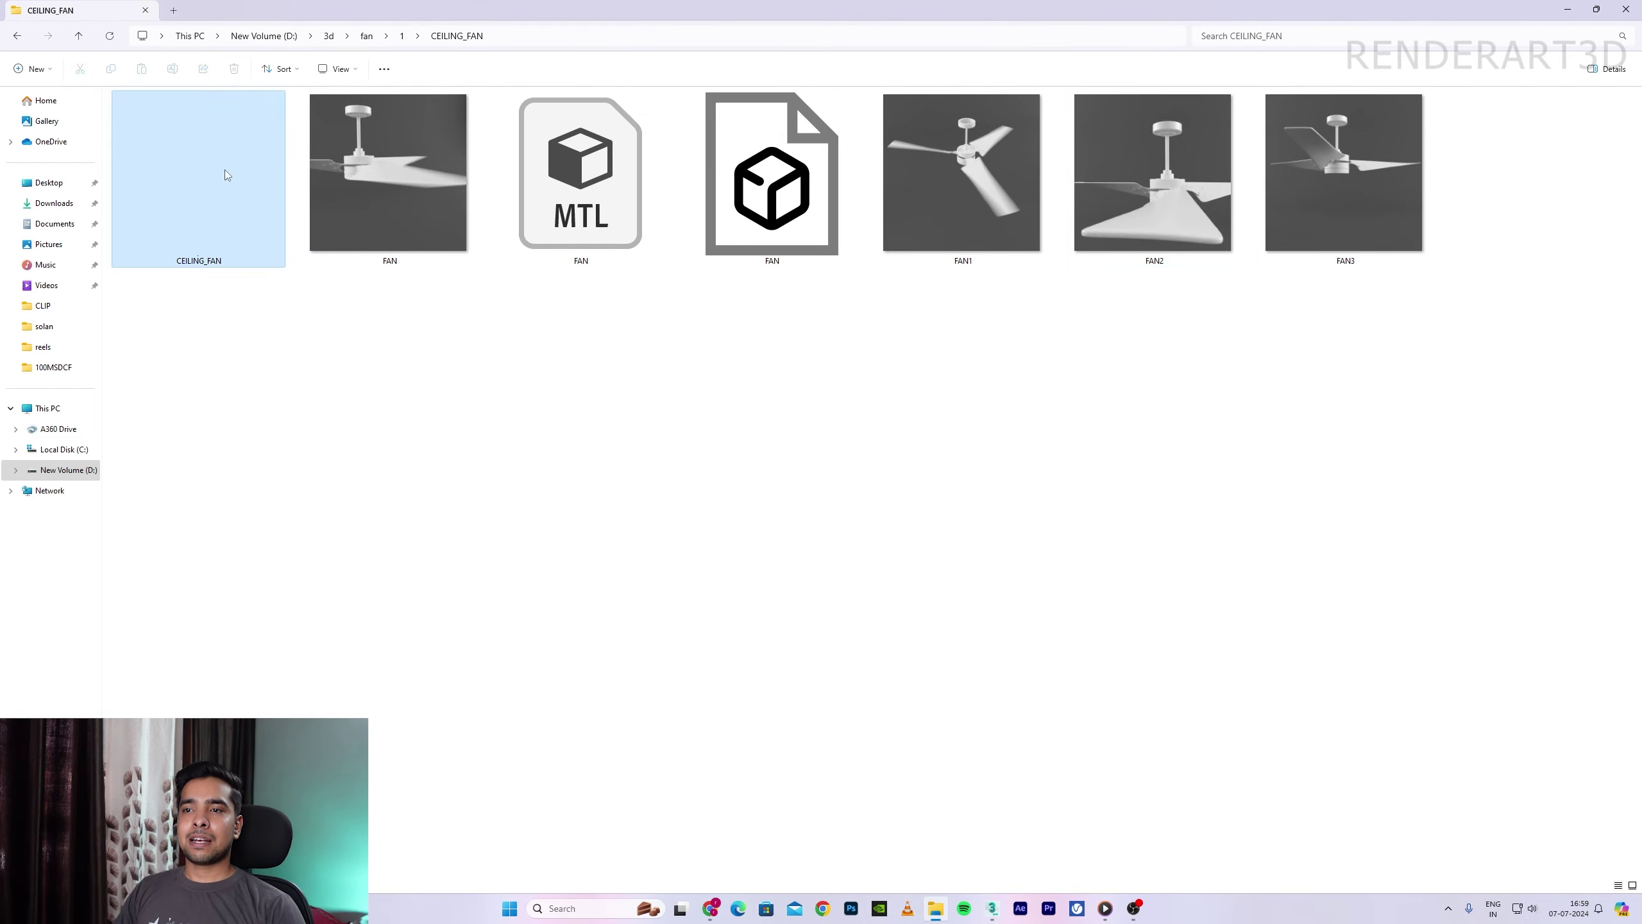
Step: Merge the ceiling fan .max file into the bedroom scene and ungroup it as Circle004
{"action": "left_click", "coordinate": [989, 912]}
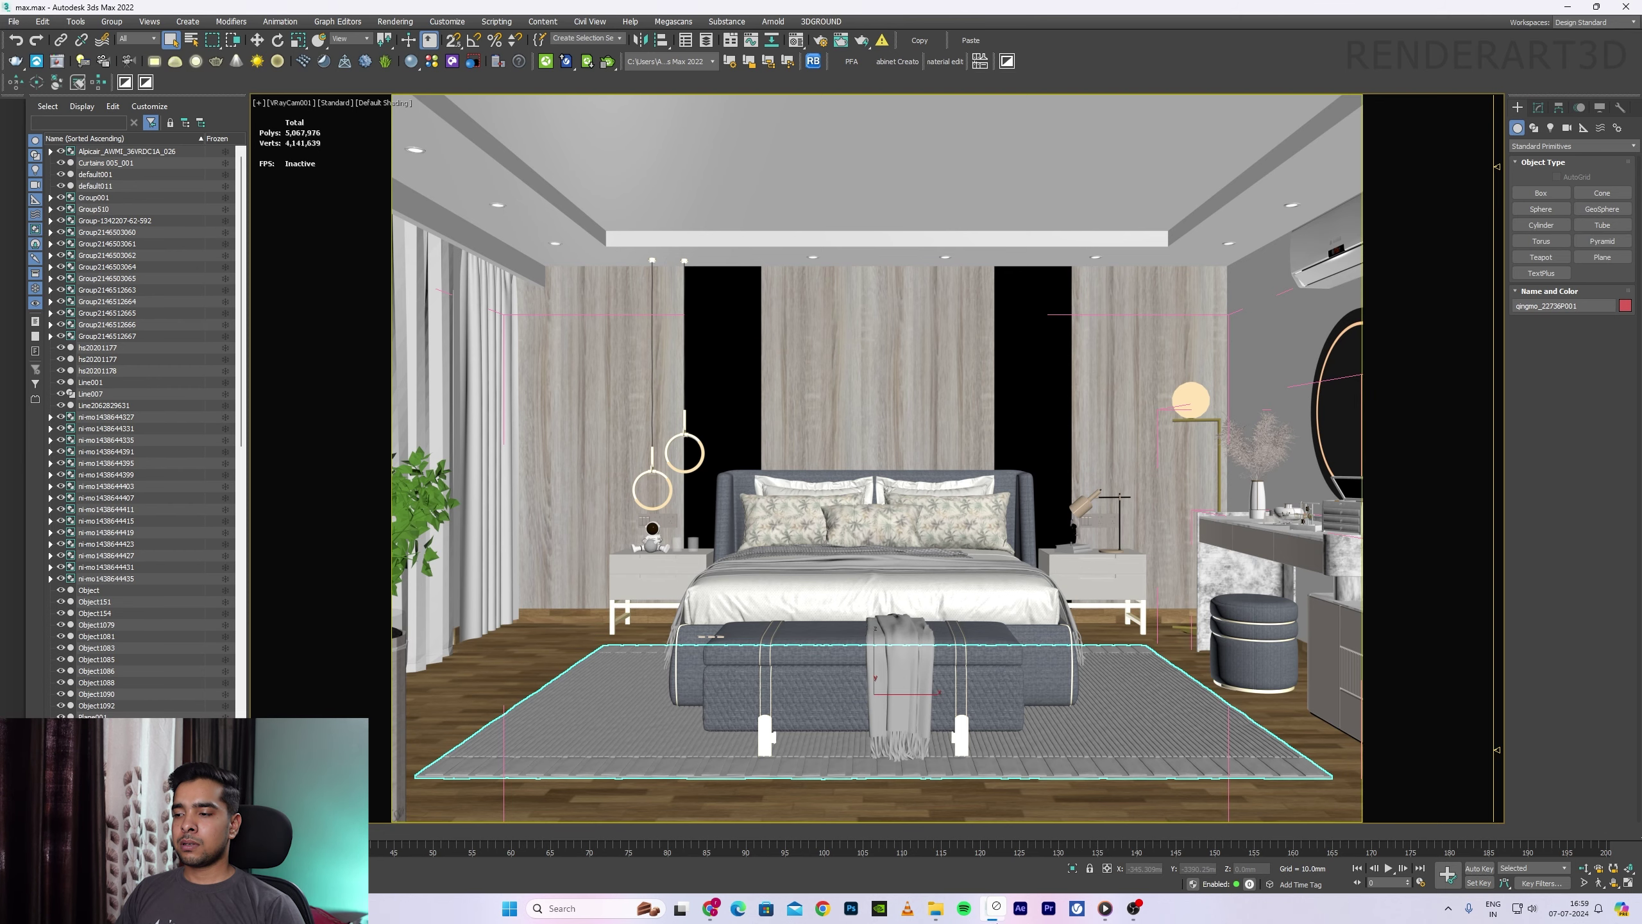
{"action": "left_click_drag", "start_coordinate": [992, 909], "coordinate": [980, 547]}
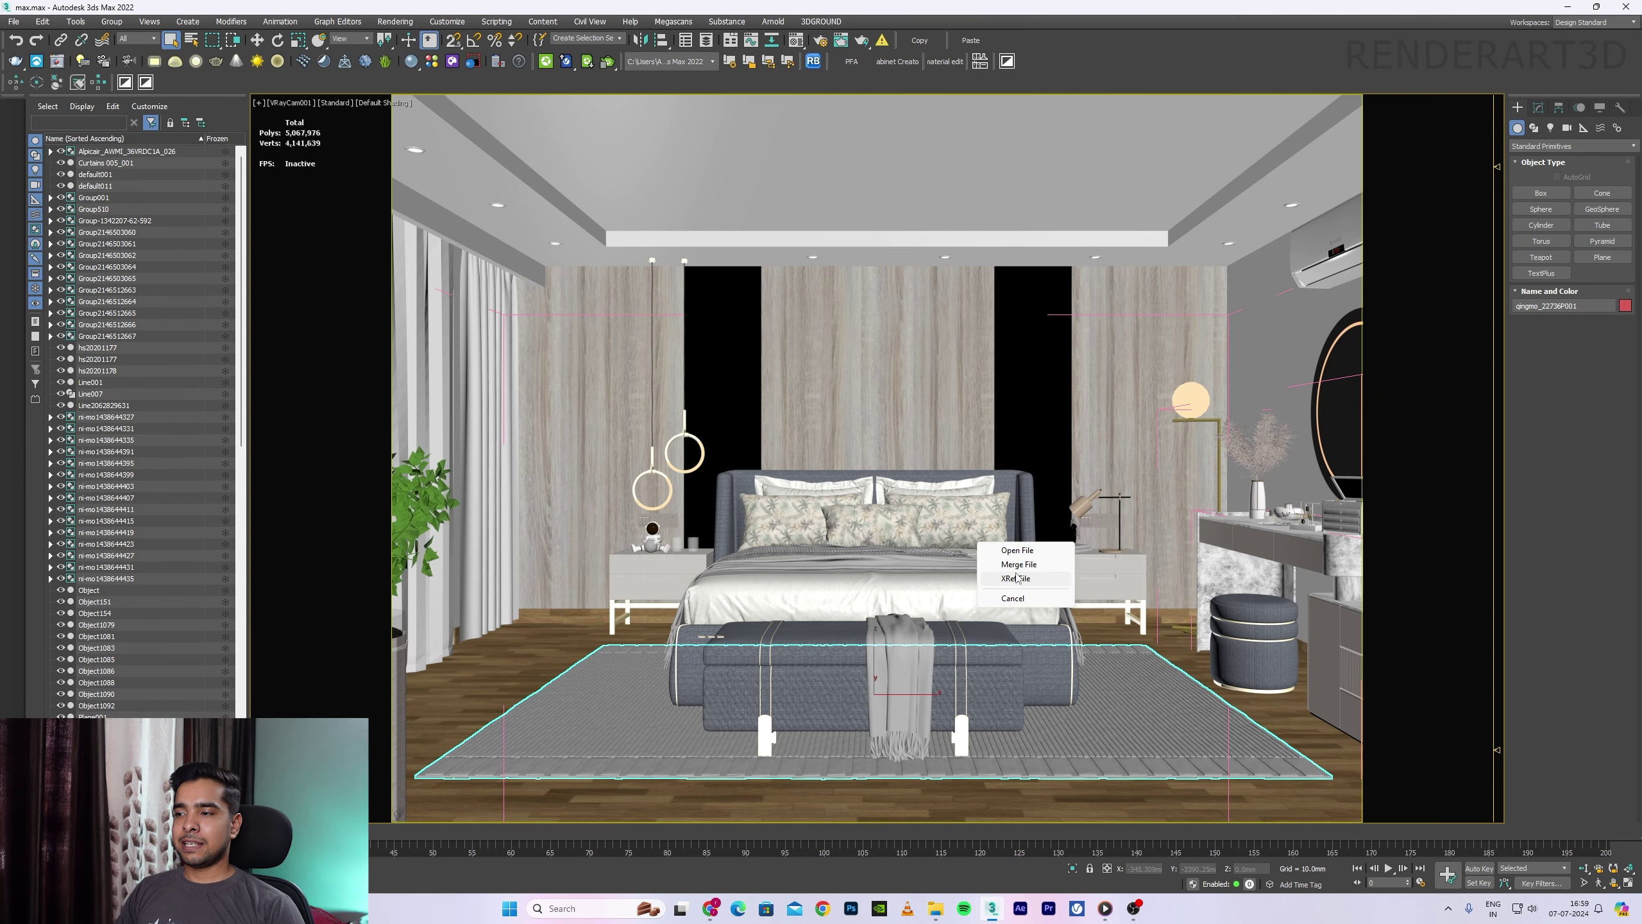
{"action": "left_click", "coordinate": [1014, 564]}
{"action": "left_click", "coordinate": [905, 558]}
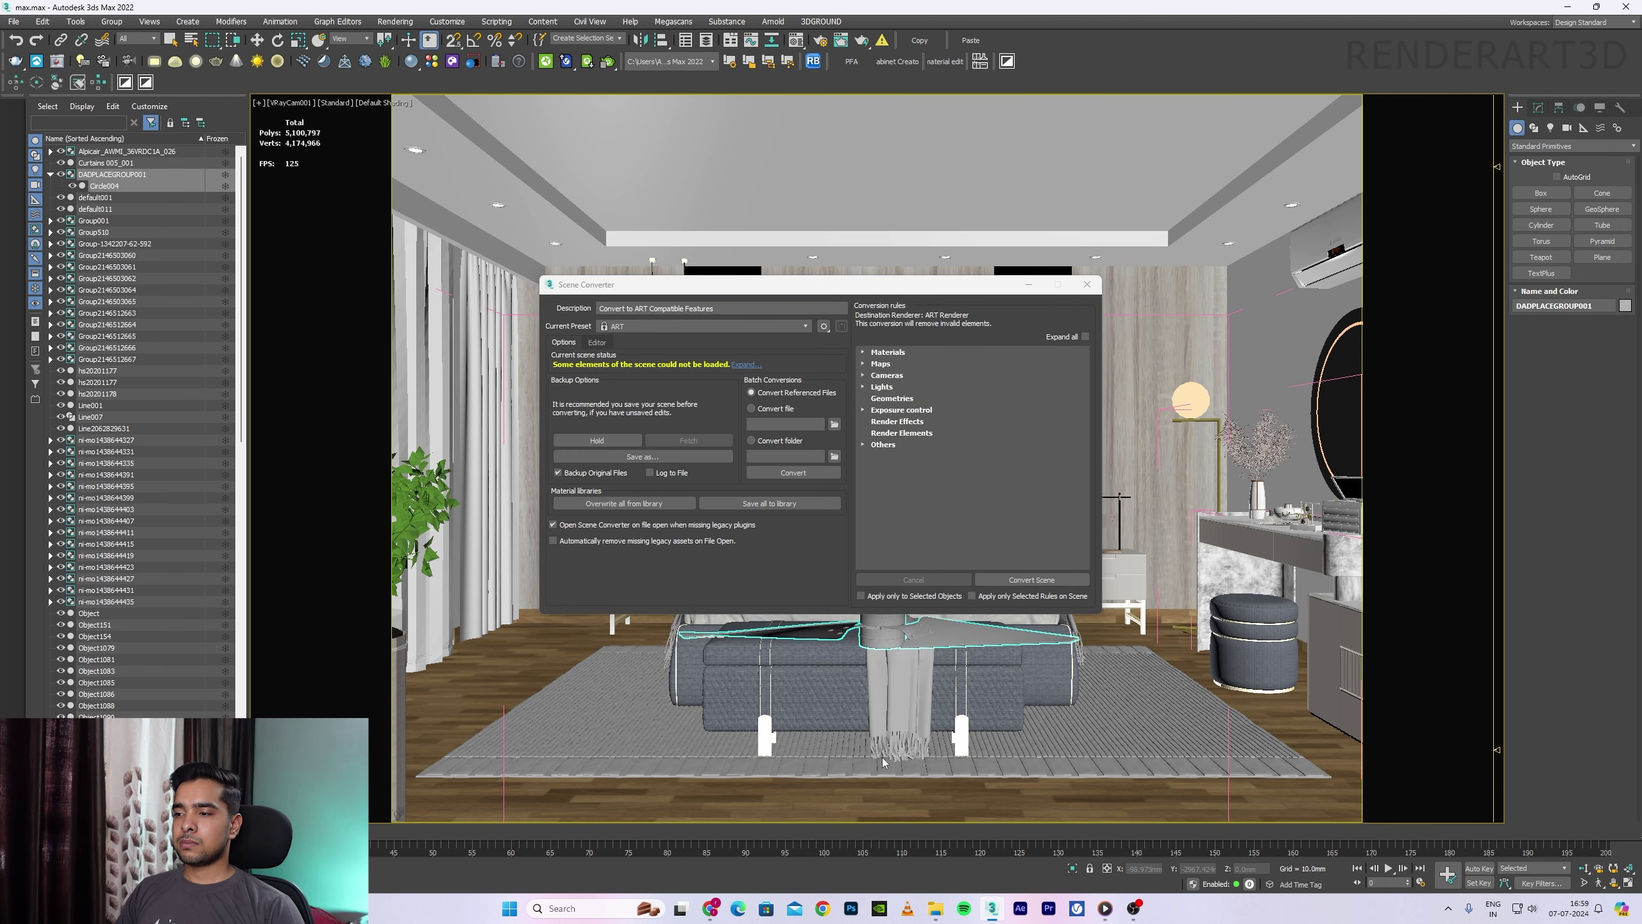
{"action": "left_click", "coordinate": [880, 631]}
{"action": "left_click", "coordinate": [1087, 285]}
Step: Isolate the merged fan with Alt+Q and orbit around it to inspect it
{"action": "key", "text": "alt+q"}
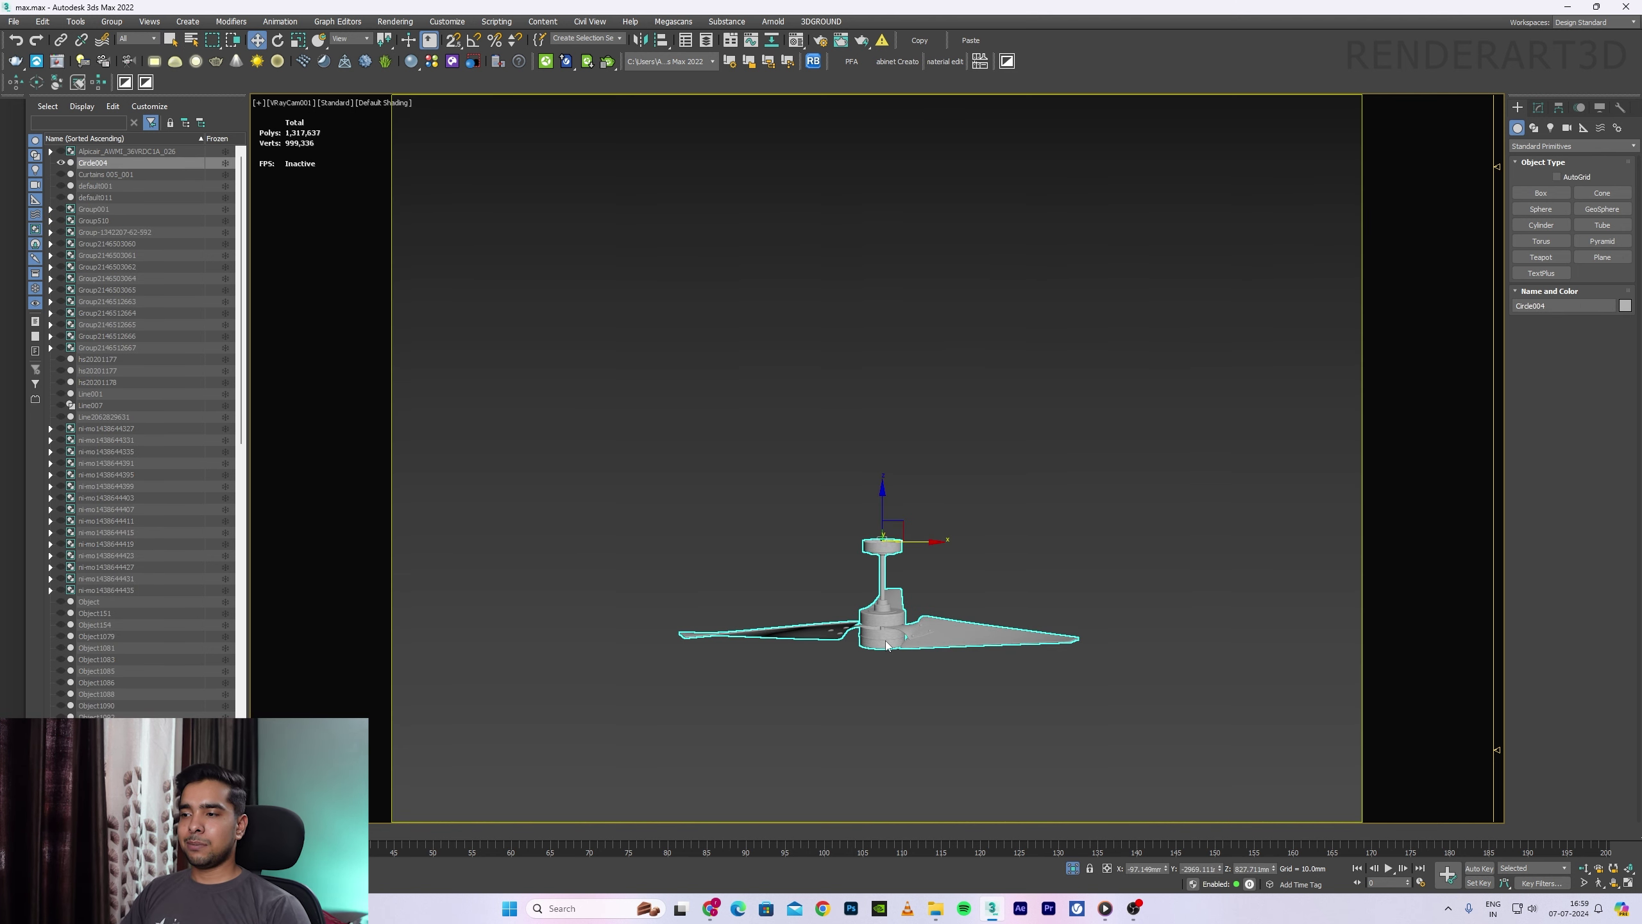
{"action": "key", "text": "t"}
{"action": "key", "text": "z"}
{"action": "mouse_move", "coordinate": [753, 393]}
{"action": "middle_mouse_down", "text": "alt"}
{"action": "mouse_move", "coordinate": [896, 576]}
{"action": "mouse_move", "coordinate": [934, 433]}
{"action": "middle_mouse_up", "text": "alt"}
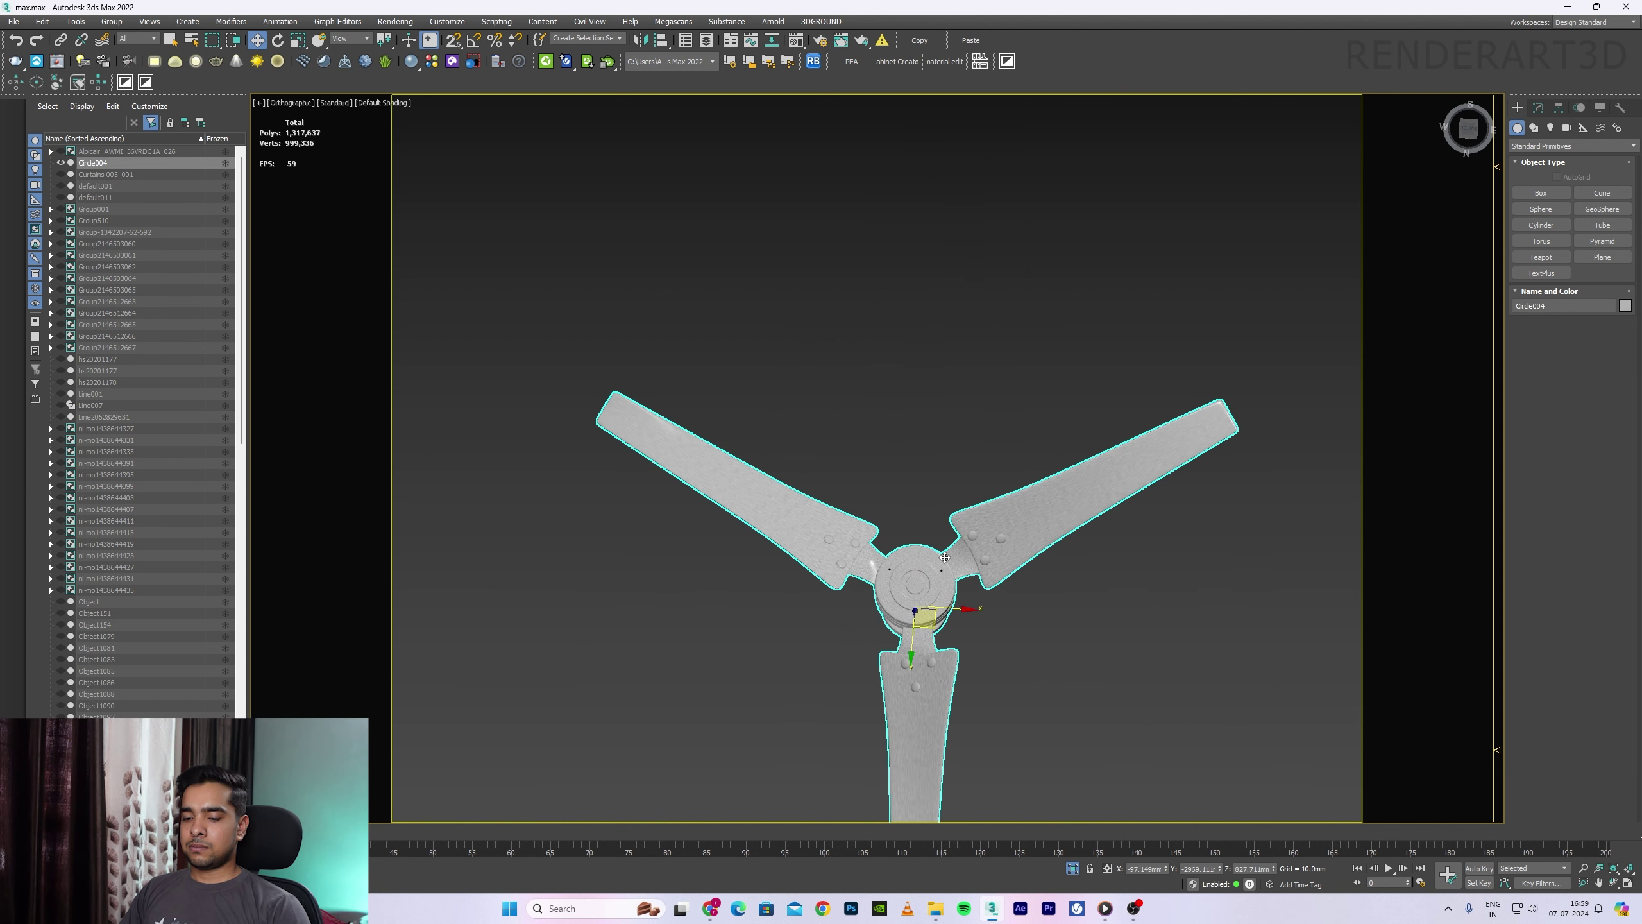
{"action": "middle_click_drag", "start_coordinate": [945, 556], "coordinate": [926, 539], "text": "alt"}
{"action": "scroll", "coordinate": [880, 508], "scroll_direction": "down", "scroll_amount": 5}
Step: Move the fan over the bed in Top view and isolate it with the ceiling outline
{"action": "key", "text": "alt+q"}
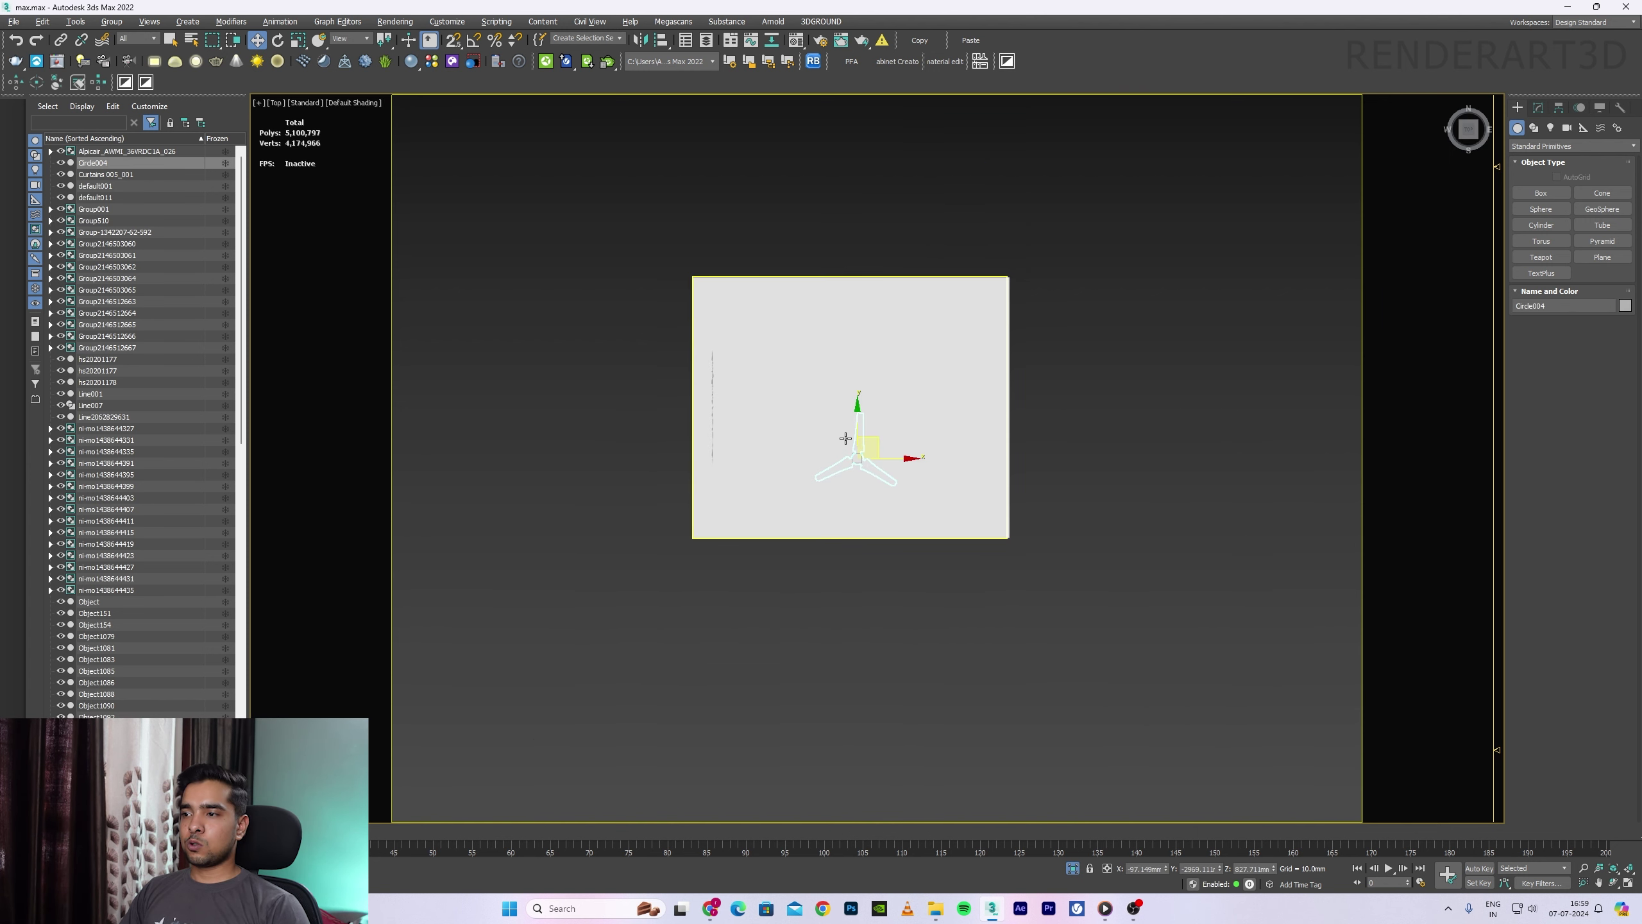
{"action": "scroll", "coordinate": [868, 443], "scroll_direction": "up", "scroll_amount": 3}
{"action": "left_click_drag", "start_coordinate": [906, 608], "coordinate": [906, 492]}
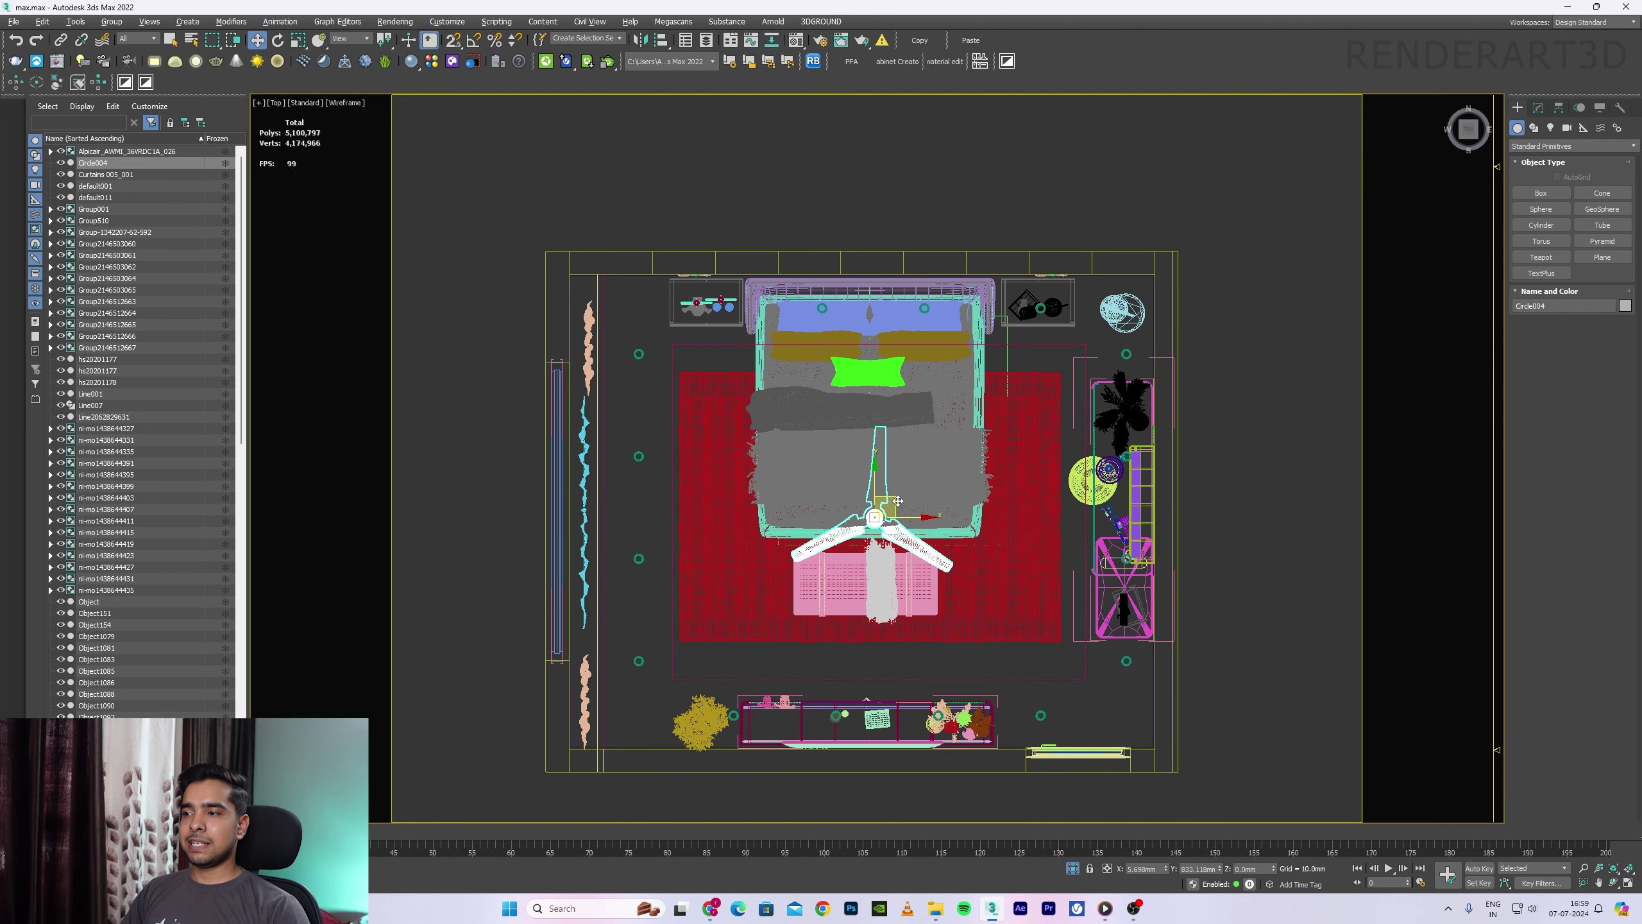
{"action": "left_click", "coordinate": [1058, 348], "text": "ctrl"}
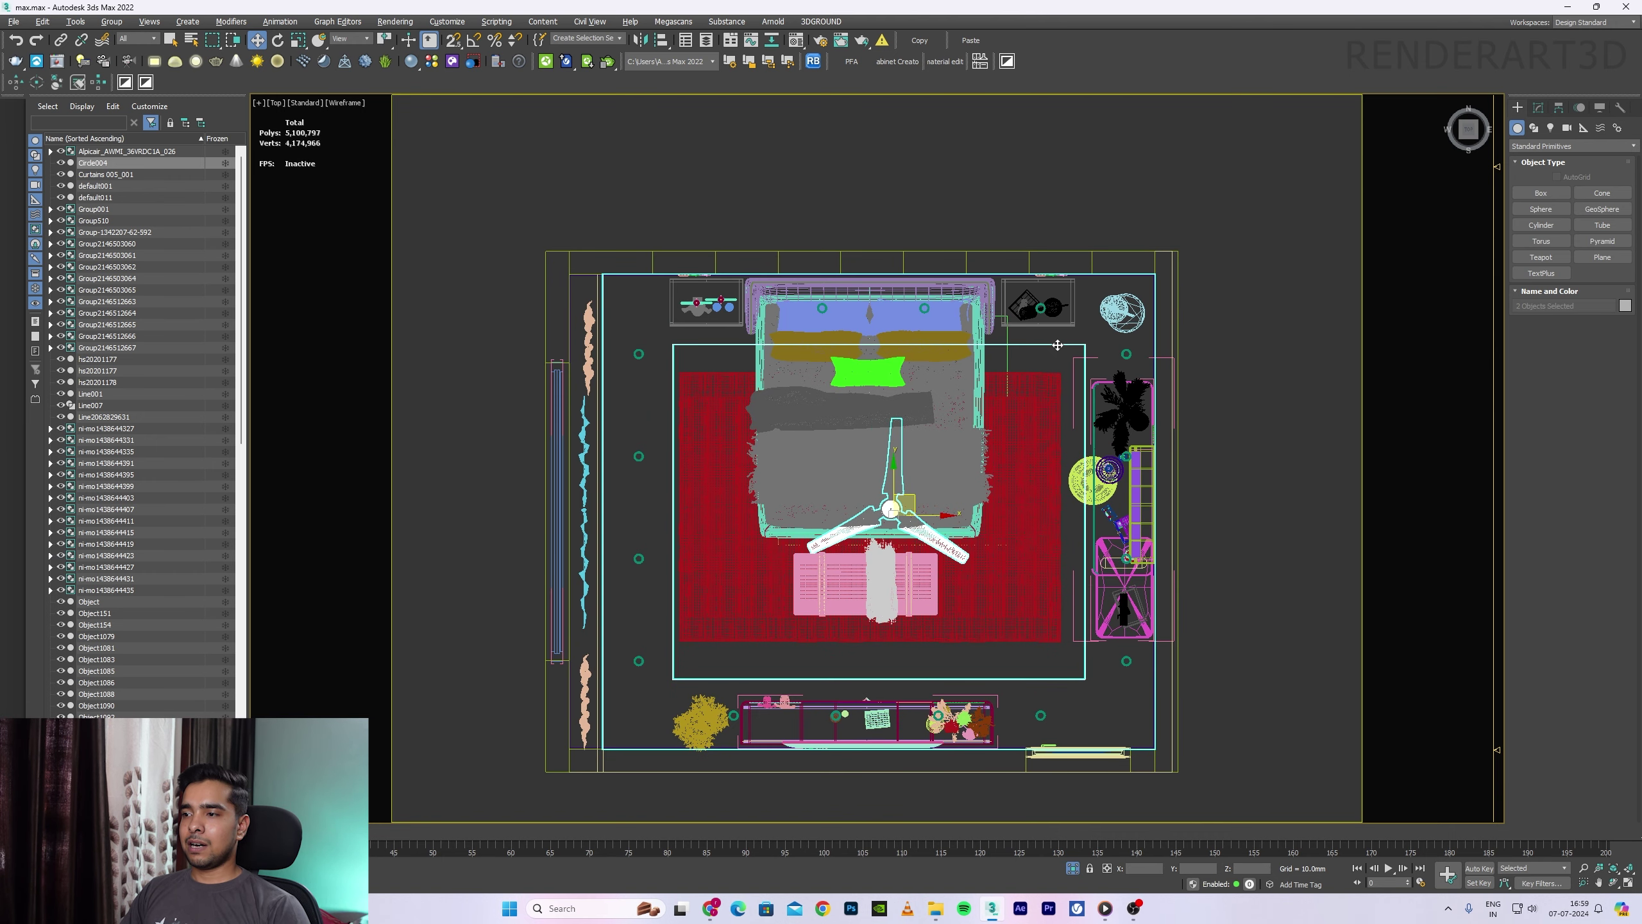
{"action": "key", "text": "alt+q"}
{"action": "left_click", "coordinate": [882, 465]}
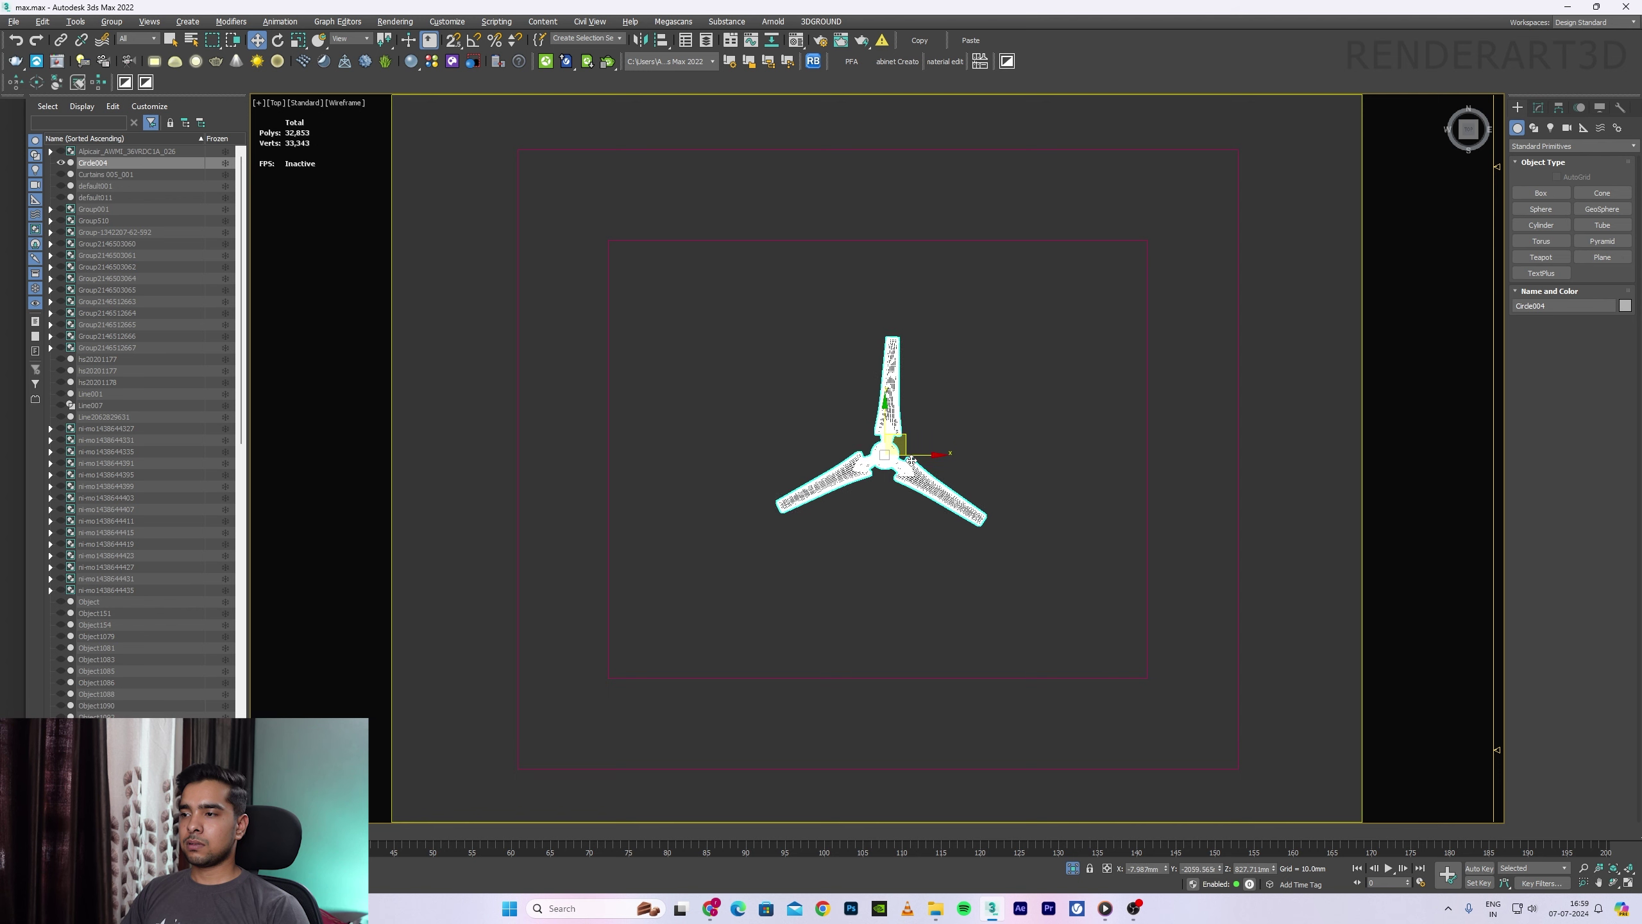
Step: Raise the fan up toward the ceiling in Front view
{"action": "key", "text": "f"}
{"action": "scroll", "coordinate": [898, 580], "scroll_direction": "down", "scroll_amount": 5}
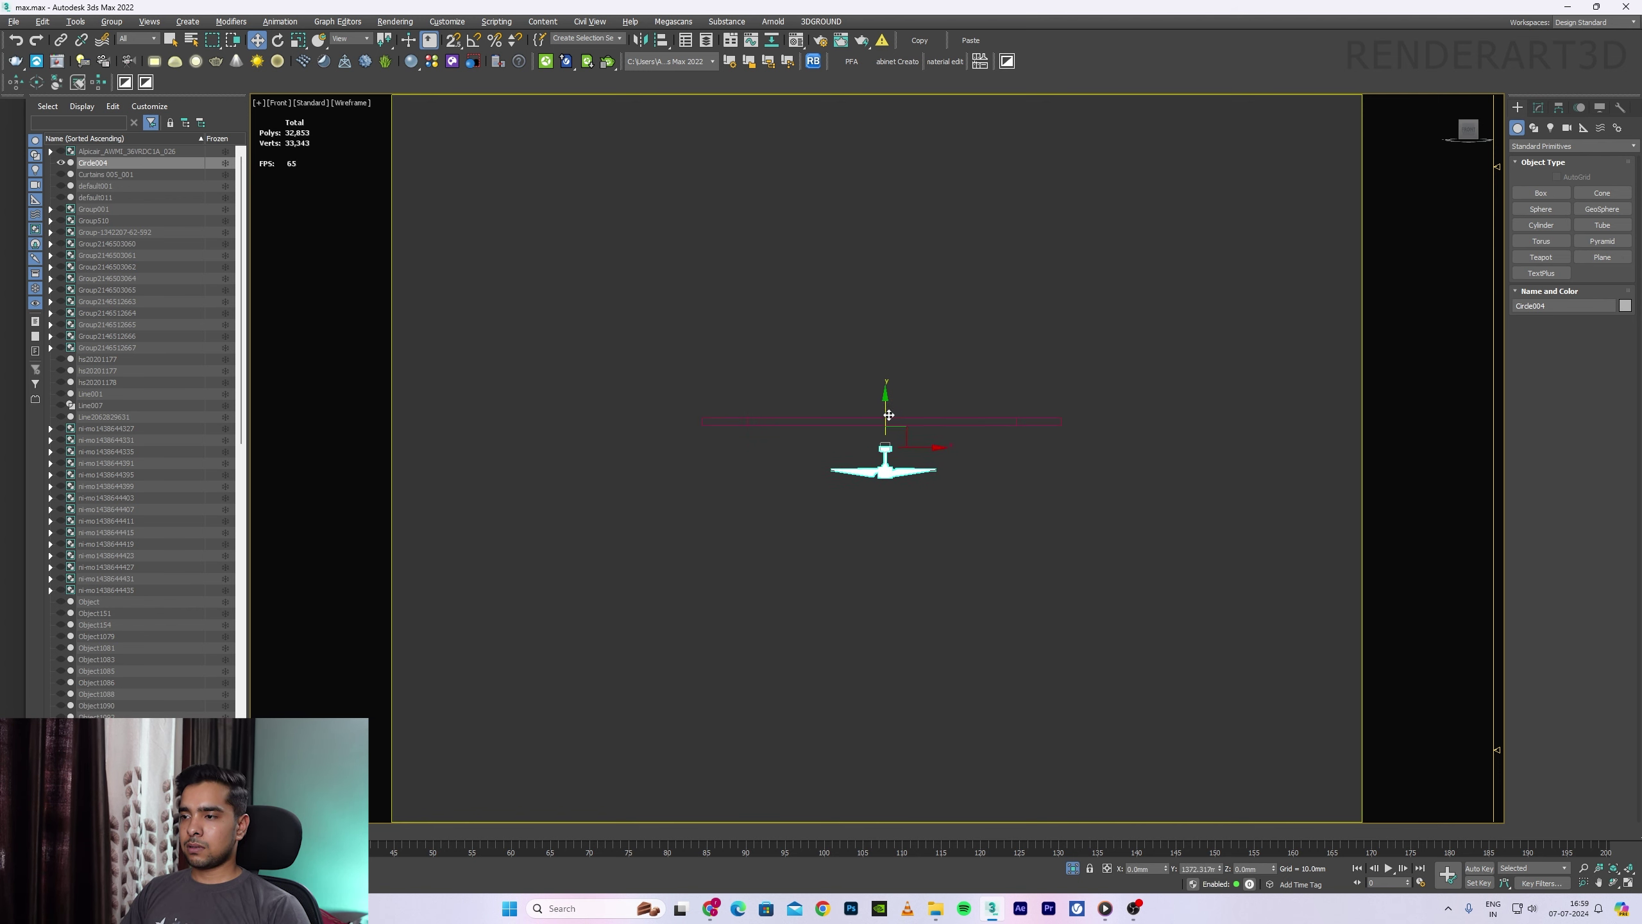
{"action": "scroll", "coordinate": [882, 482], "scroll_direction": "up", "scroll_amount": 3}
{"action": "left_click_drag", "start_coordinate": [888, 421], "coordinate": [930, 416]}
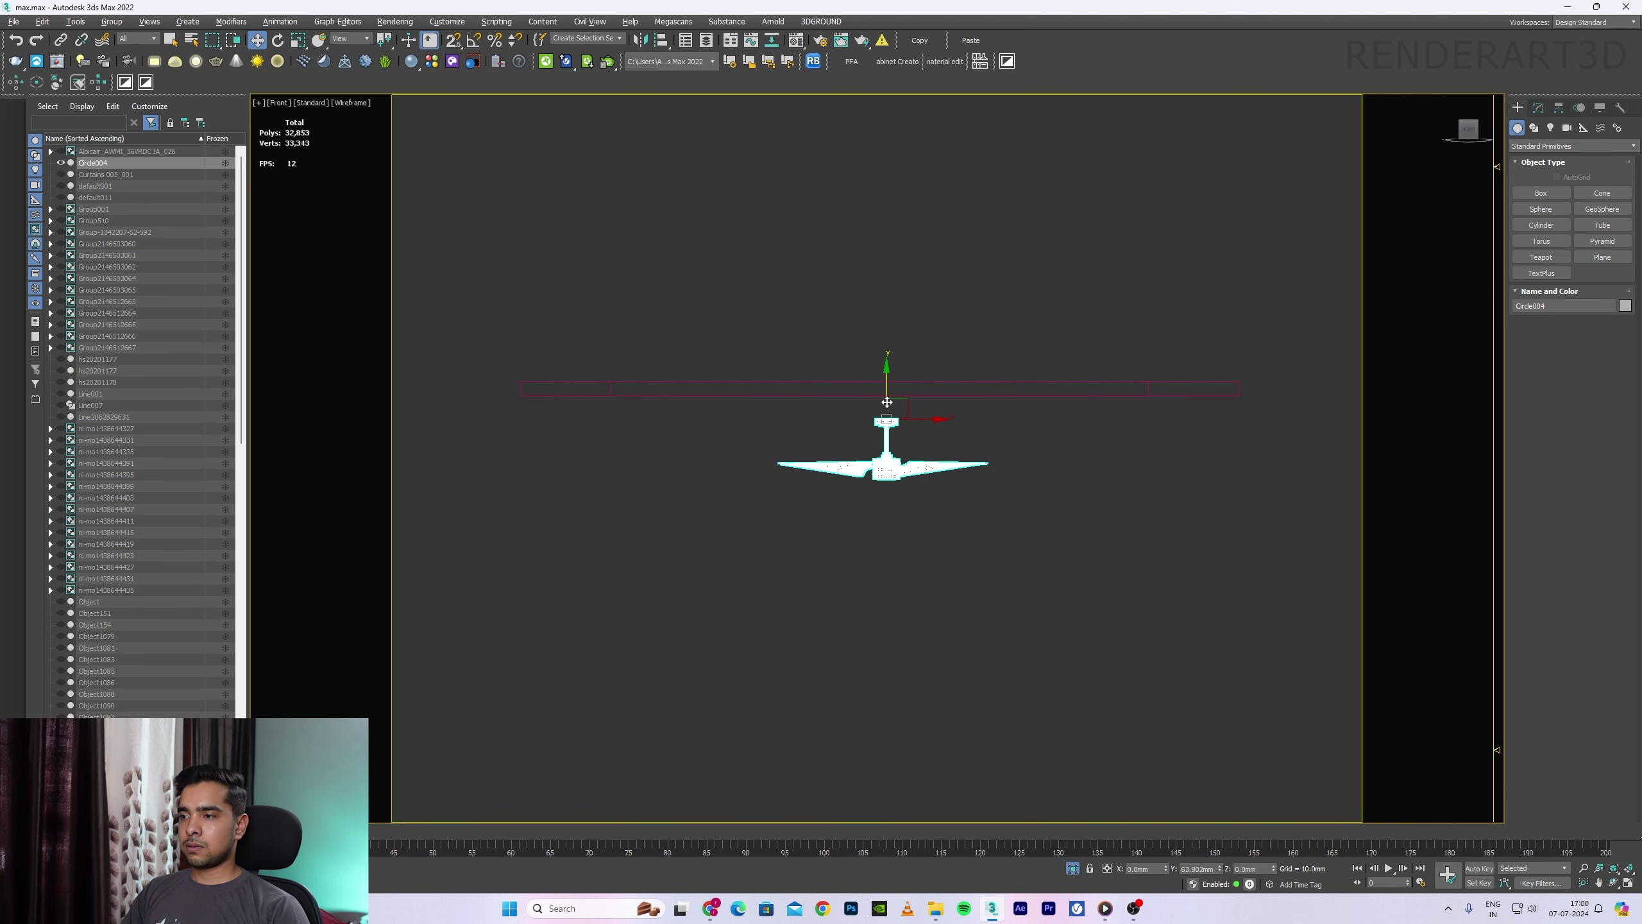
Step: Select the vertices at the top of the fan in vertex editing mode
{"action": "left_click", "coordinate": [1538, 107]}
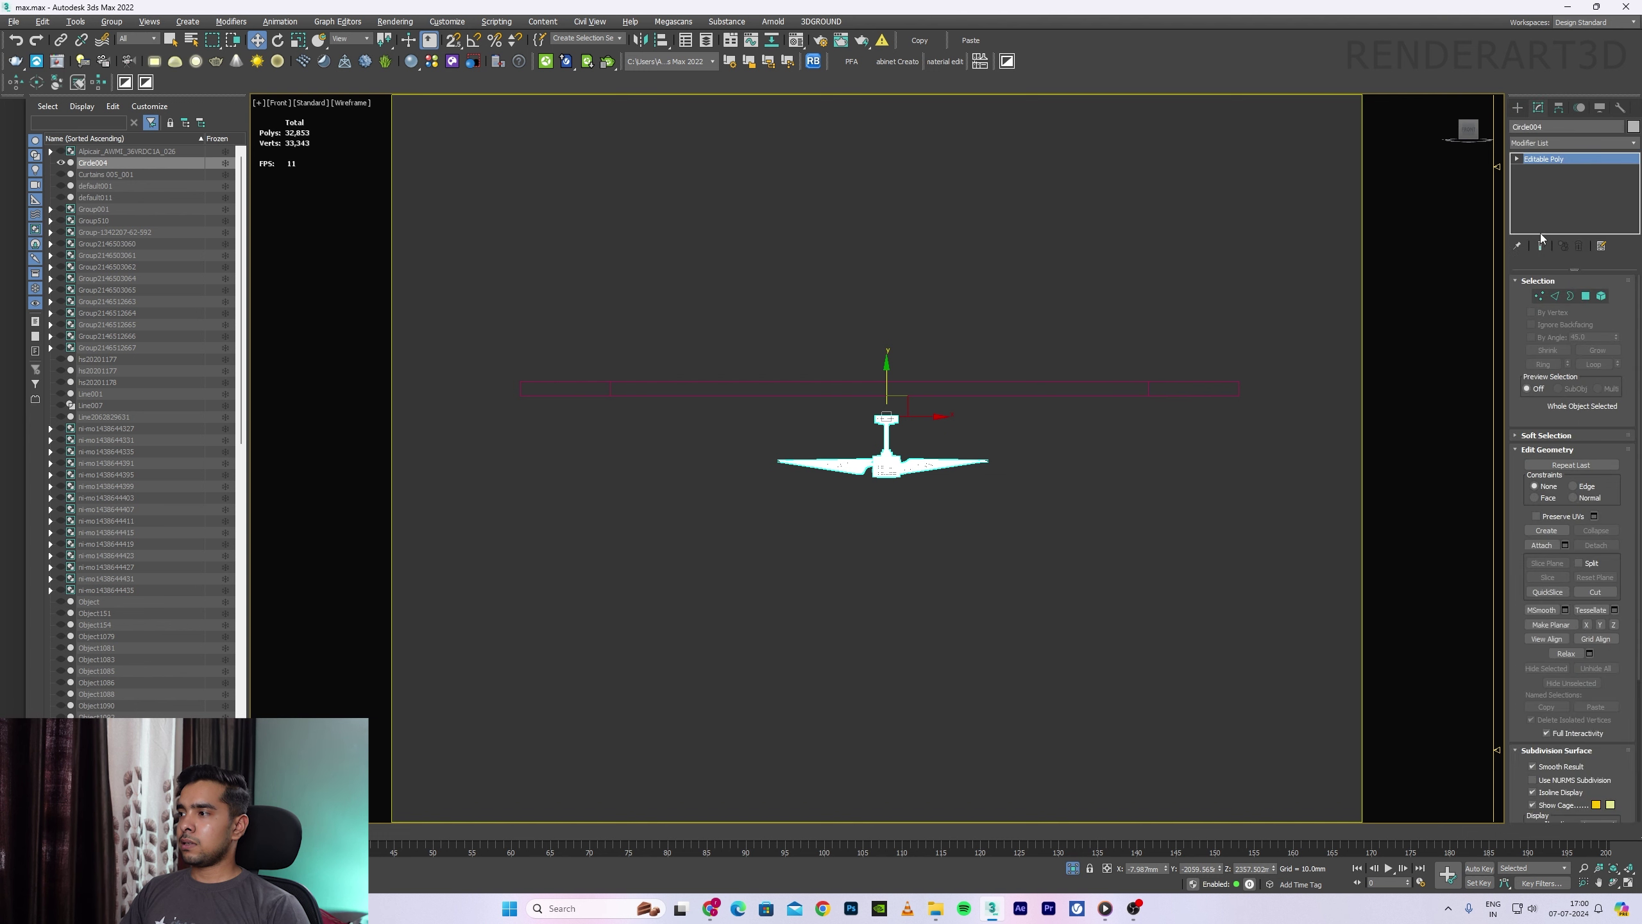
{"action": "left_click", "coordinate": [1540, 296]}
{"action": "scroll", "coordinate": [841, 427], "scroll_direction": "up", "scroll_amount": 2}
{"action": "mouse_move", "coordinate": [1045, 330]}
{"action": "left_mouse_down"}
{"action": "mouse_move", "coordinate": [861, 421]}
{"action": "mouse_move", "coordinate": [642, 374]}
{"action": "mouse_move", "coordinate": [880, 391]}
{"action": "left_mouse_up"}
{"action": "scroll", "coordinate": [871, 400], "scroll_direction": "down", "scroll_amount": 1}
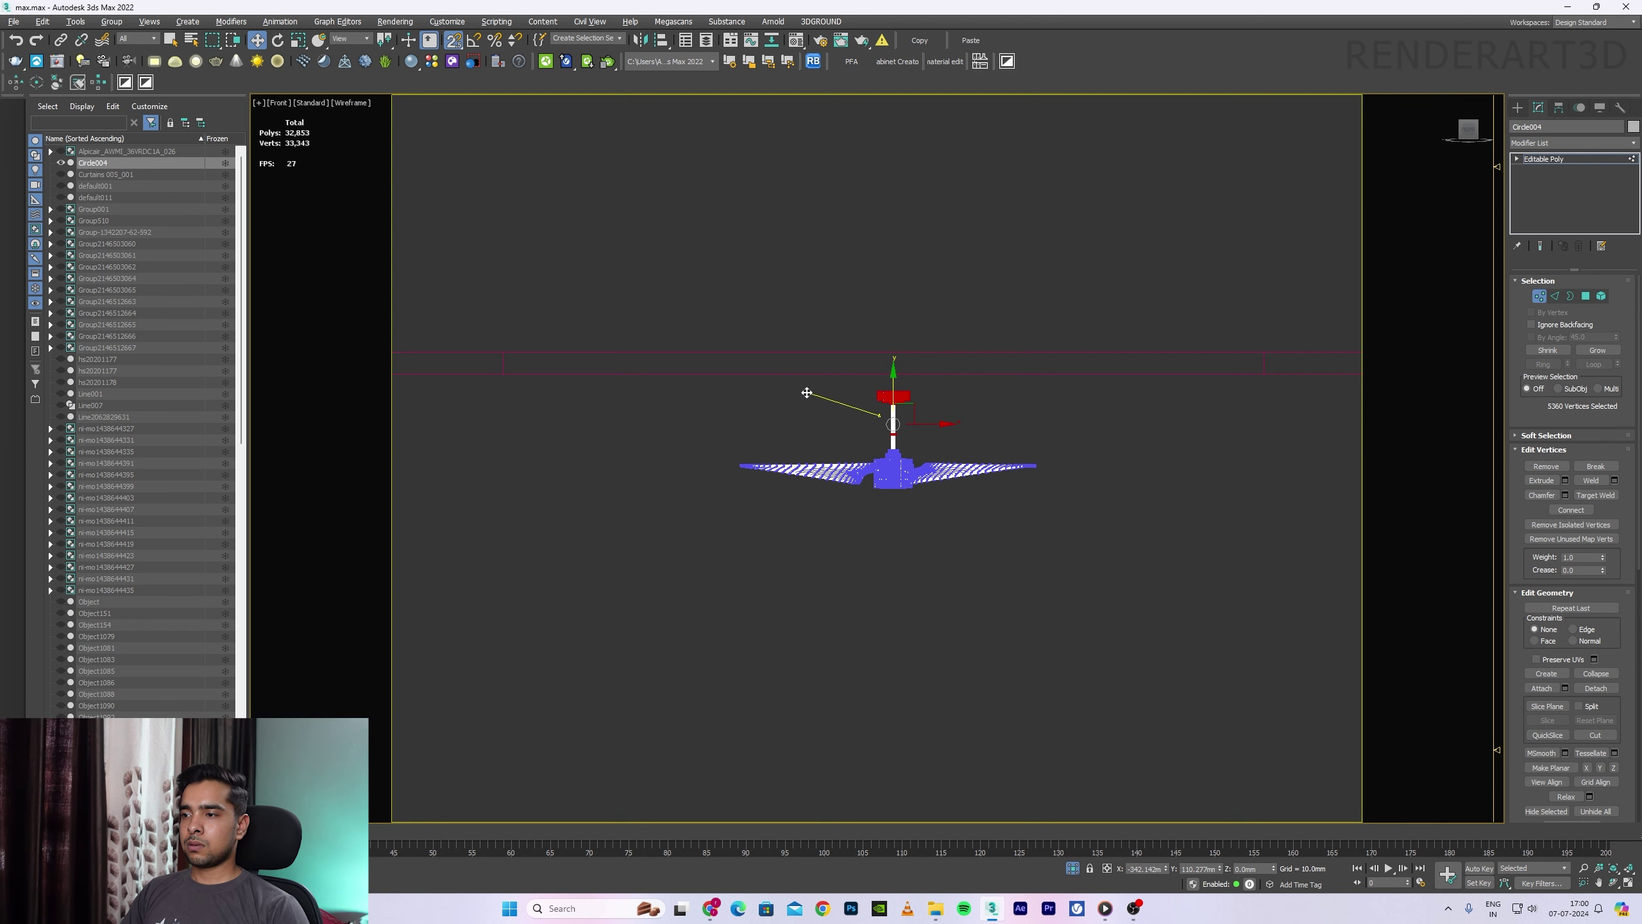
{"action": "middle_click_drag", "start_coordinate": [604, 393], "coordinate": [930, 368], "text": "alt"}
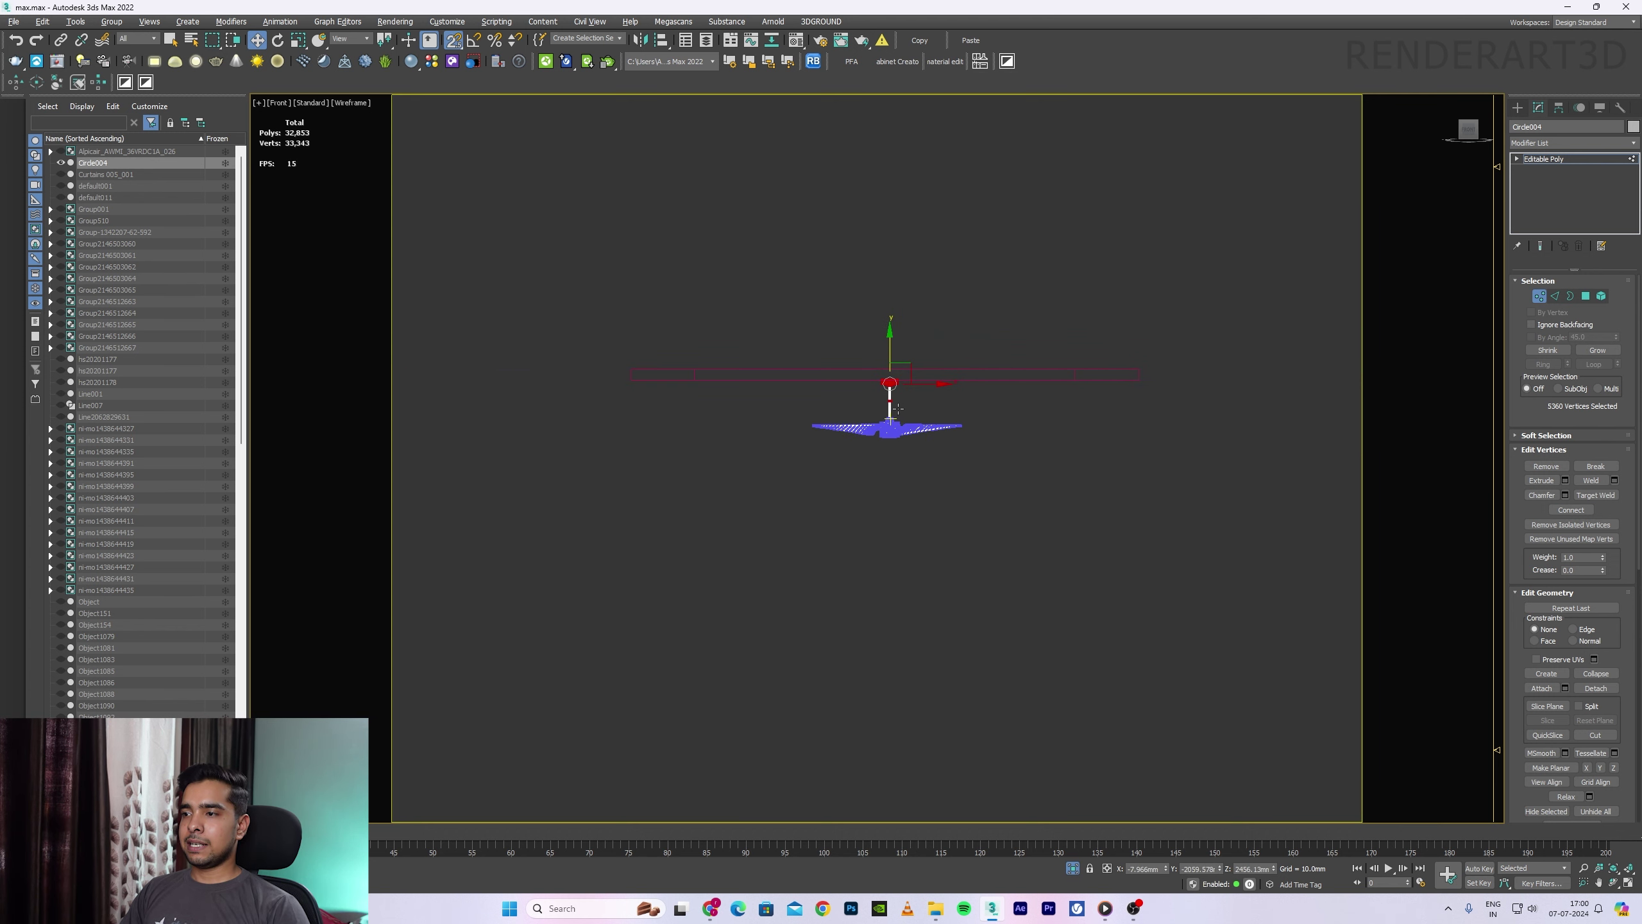
Step: Return to the VRayCam001 room camera view with the whole scene shown and the fan deselected
{"action": "key", "text": "c"}
{"action": "double_click", "coordinate": [785, 363]}
{"action": "key", "text": "alt+q"}
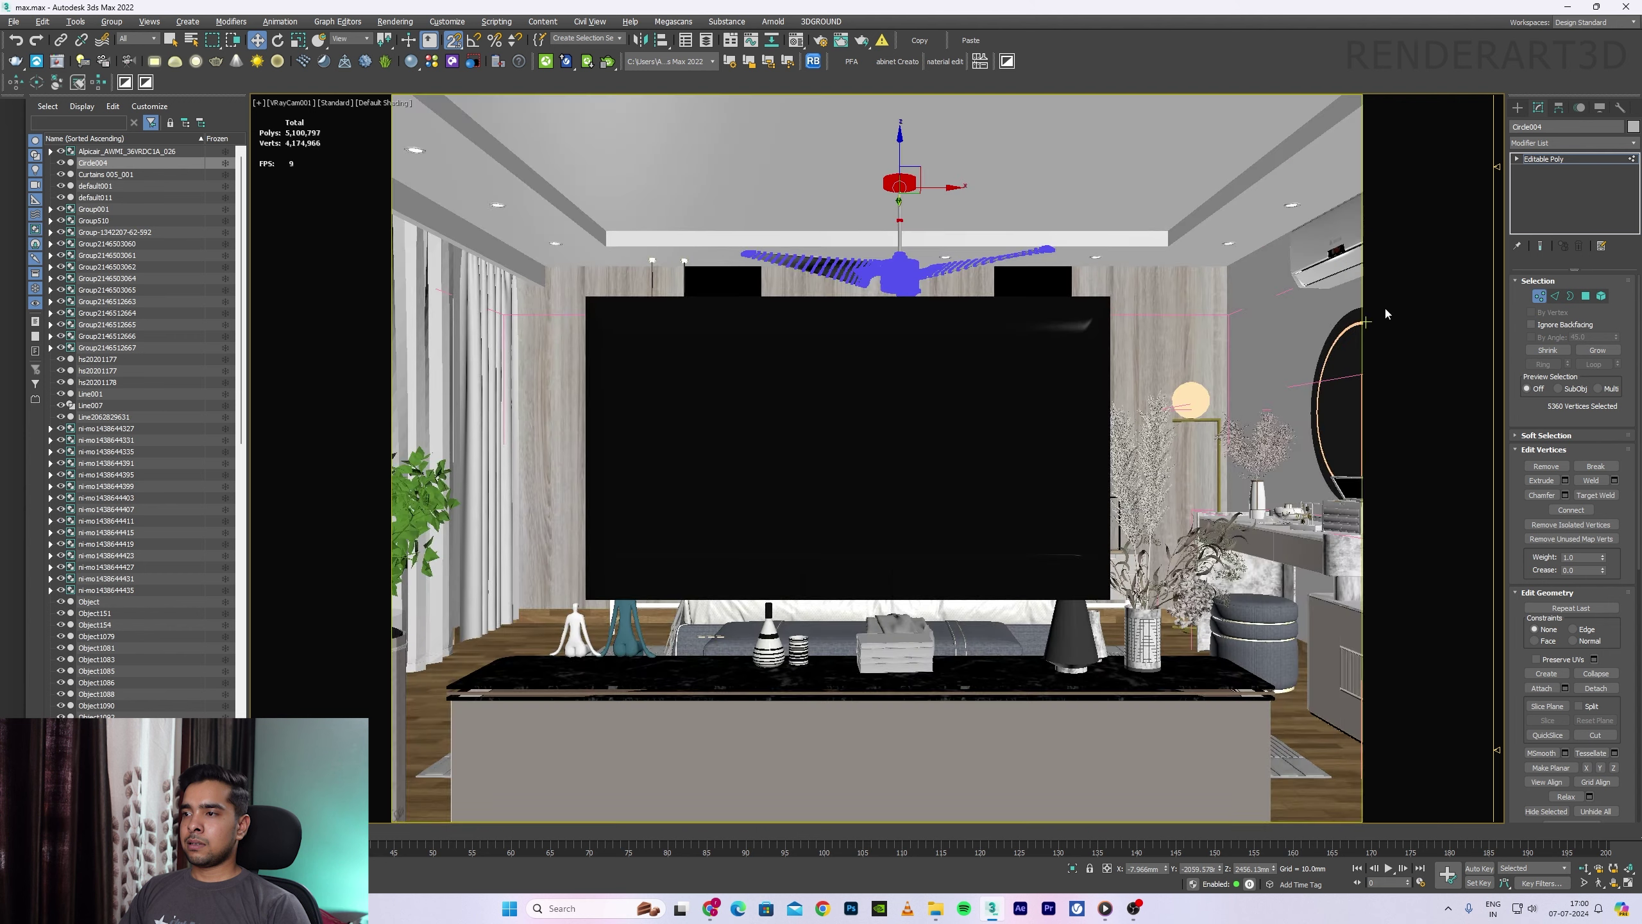
{"action": "left_click", "coordinate": [1518, 107]}
Step: Hide the table and black wall panel blocking the camera view
{"action": "left_click", "coordinate": [840, 679]}
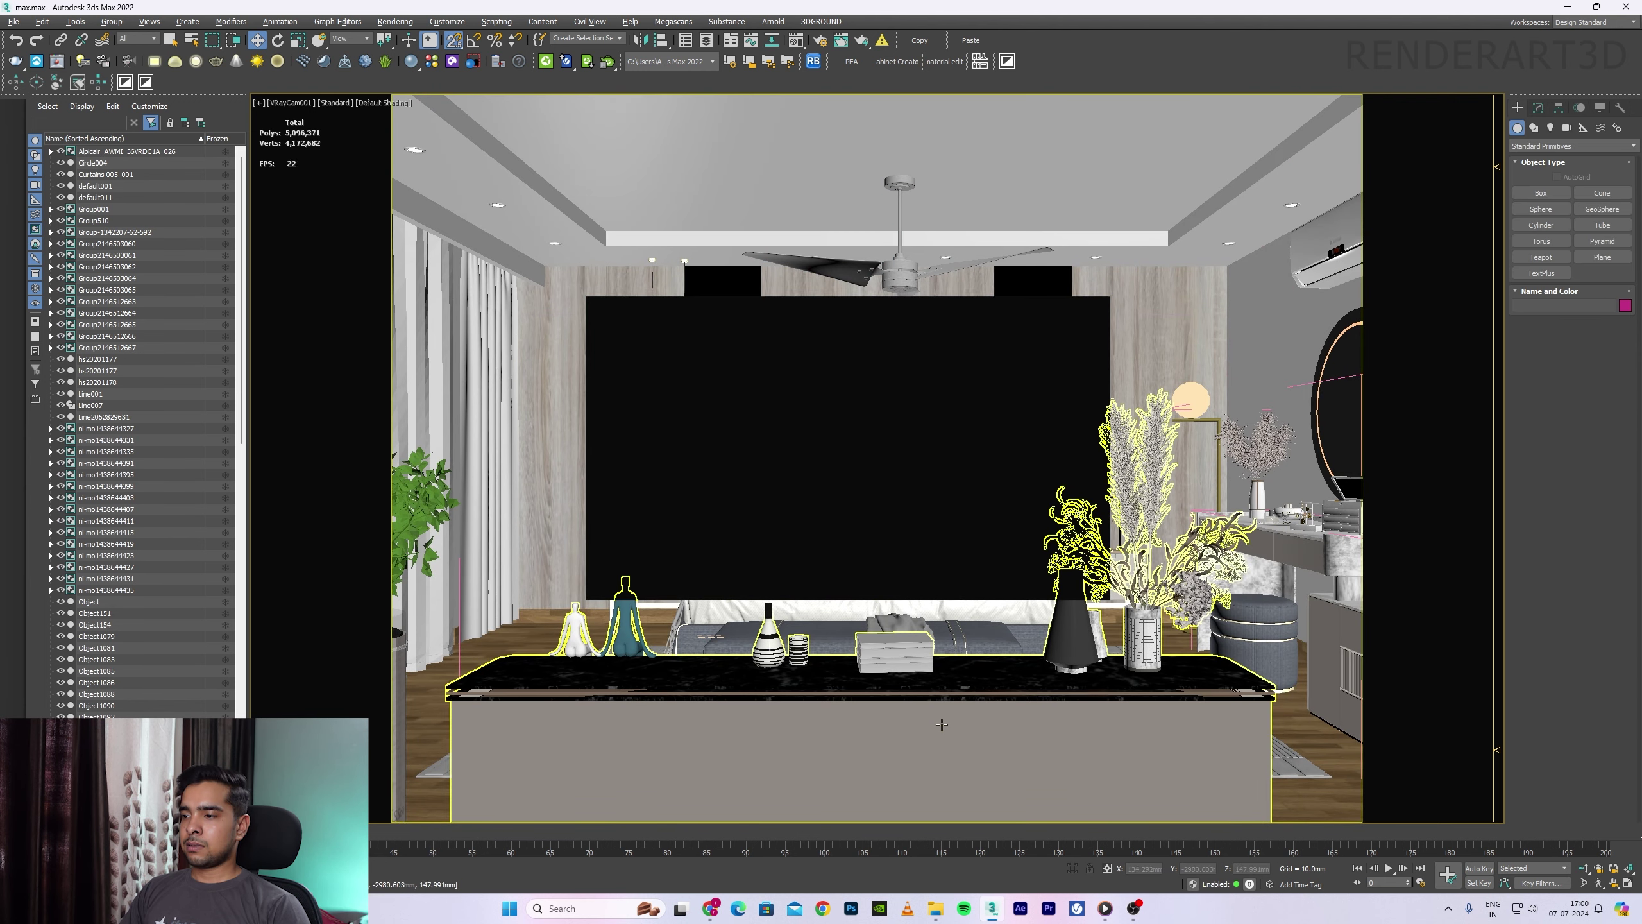
{"action": "key", "text": "alt+h"}
{"action": "left_click", "coordinate": [939, 504]}
{"action": "key", "text": "alt+h"}
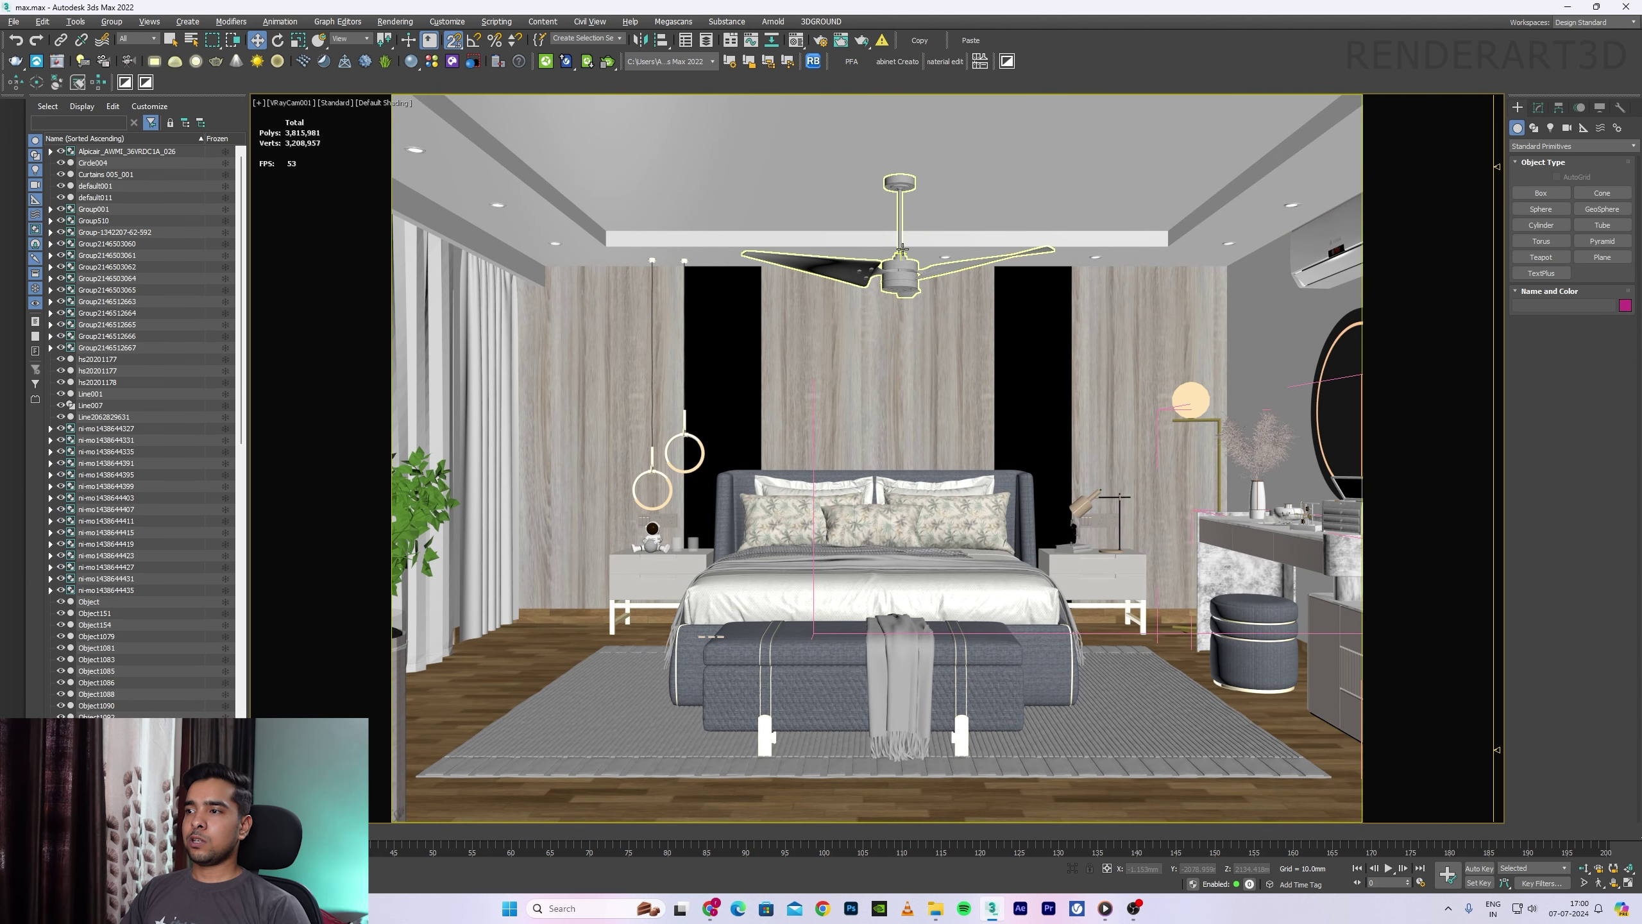
Step: Isolate the ceiling fan in Front view and select all its vertices
{"action": "left_click", "coordinate": [940, 271]}
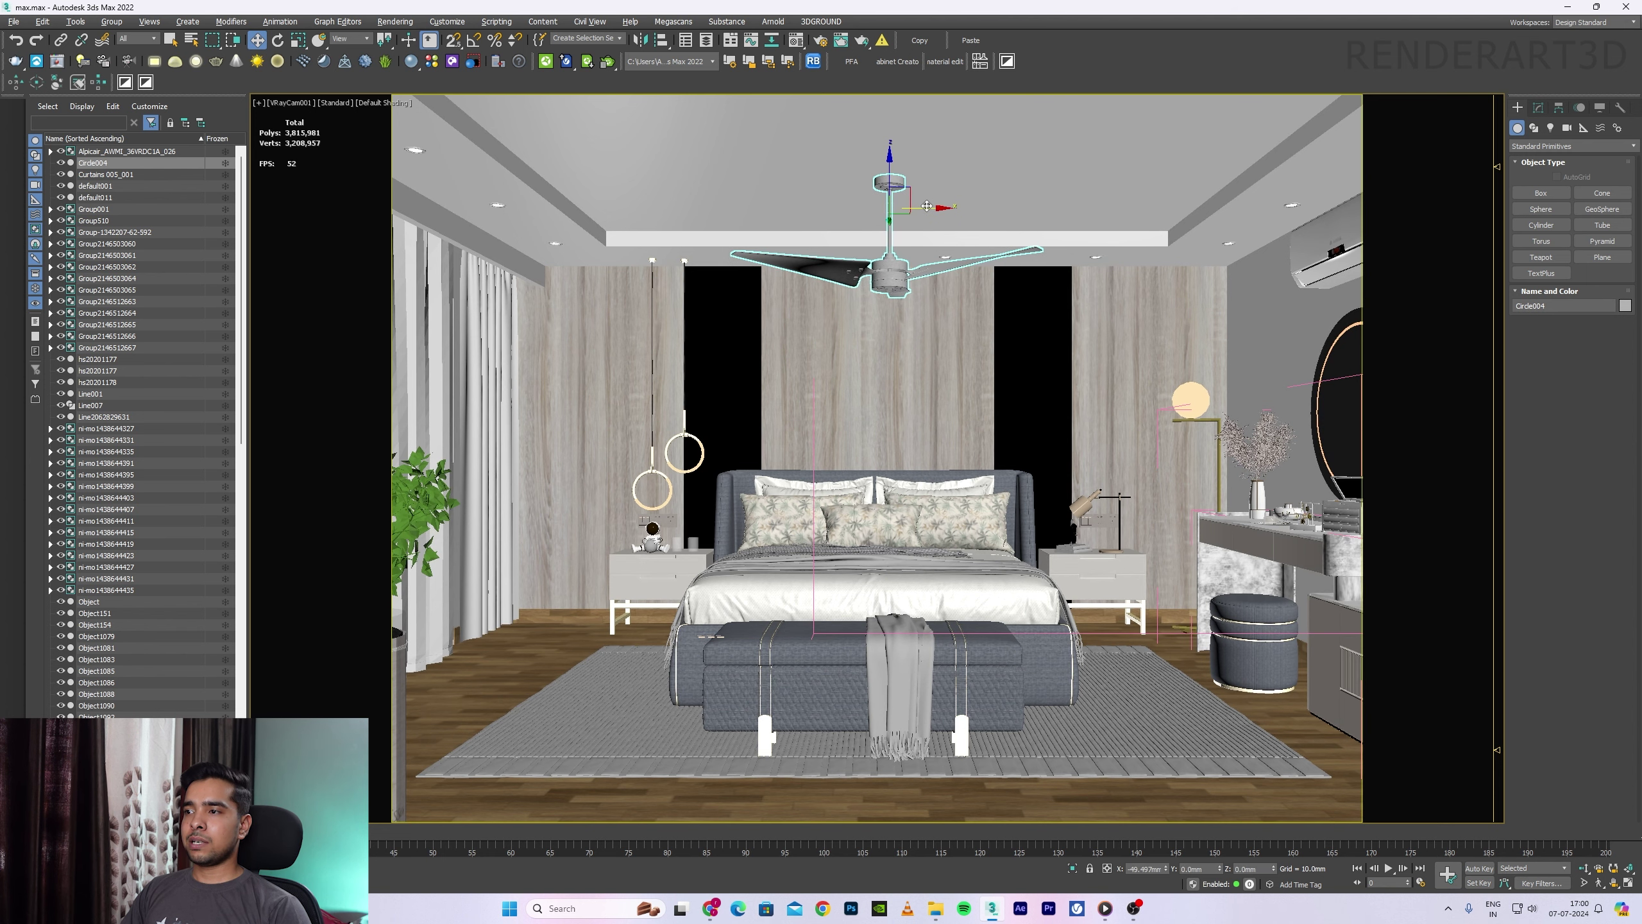
{"action": "key", "text": "f"}
{"action": "key", "text": "alt+q"}
{"action": "key", "text": "F3"}
{"action": "left_click", "coordinate": [1538, 107]}
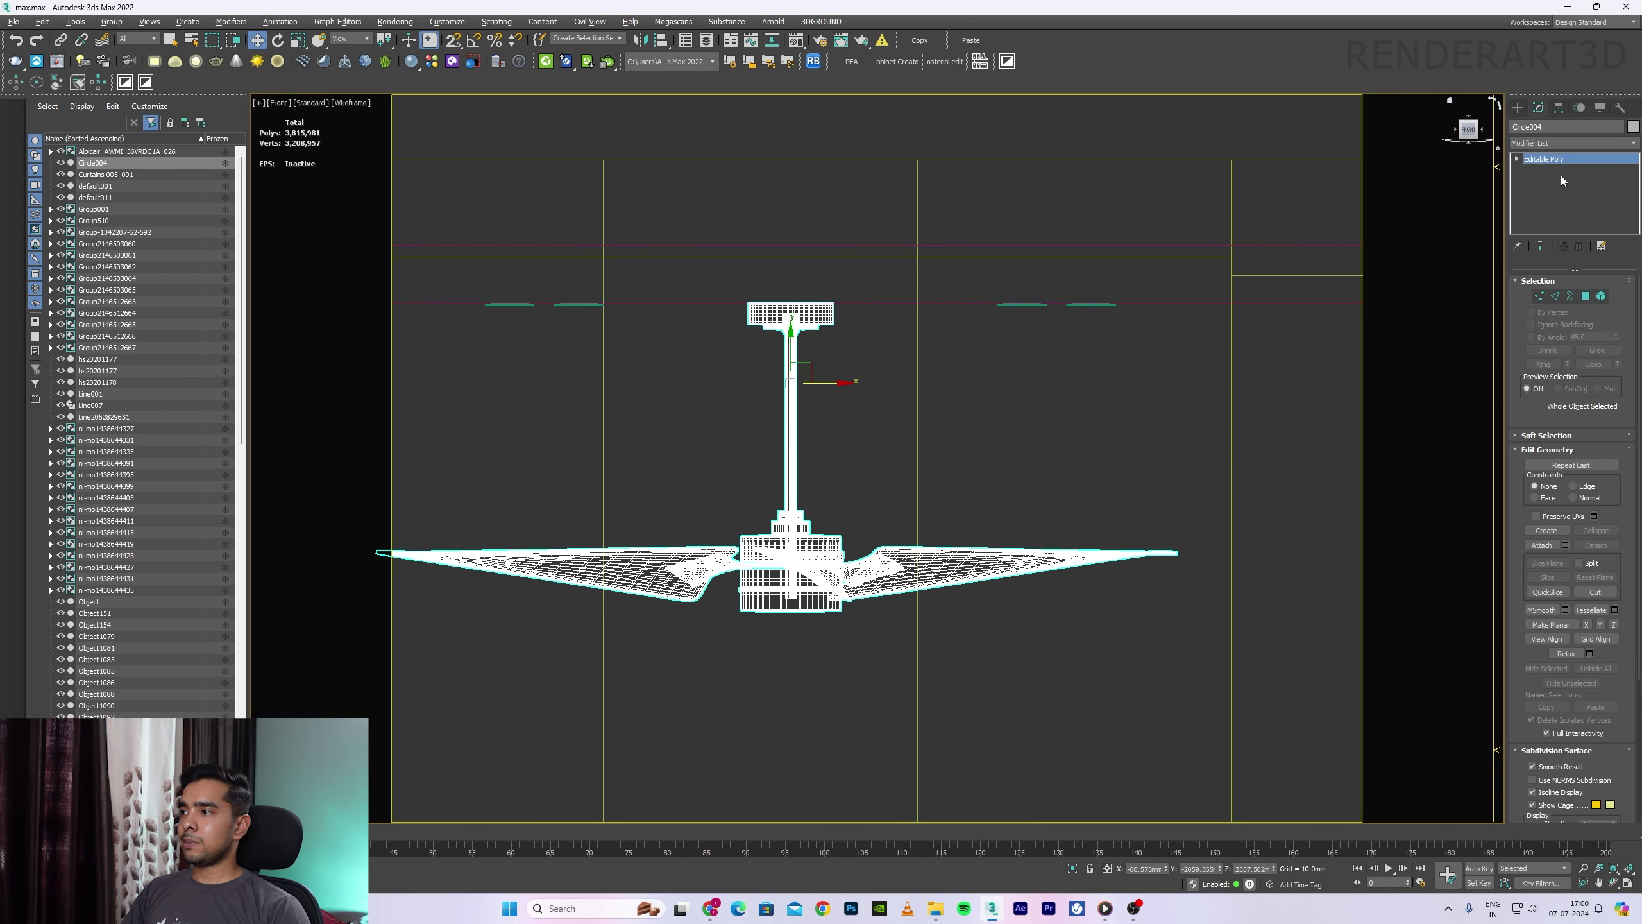
{"action": "left_click", "coordinate": [1540, 169]}
{"action": "key", "text": "alt+q"}
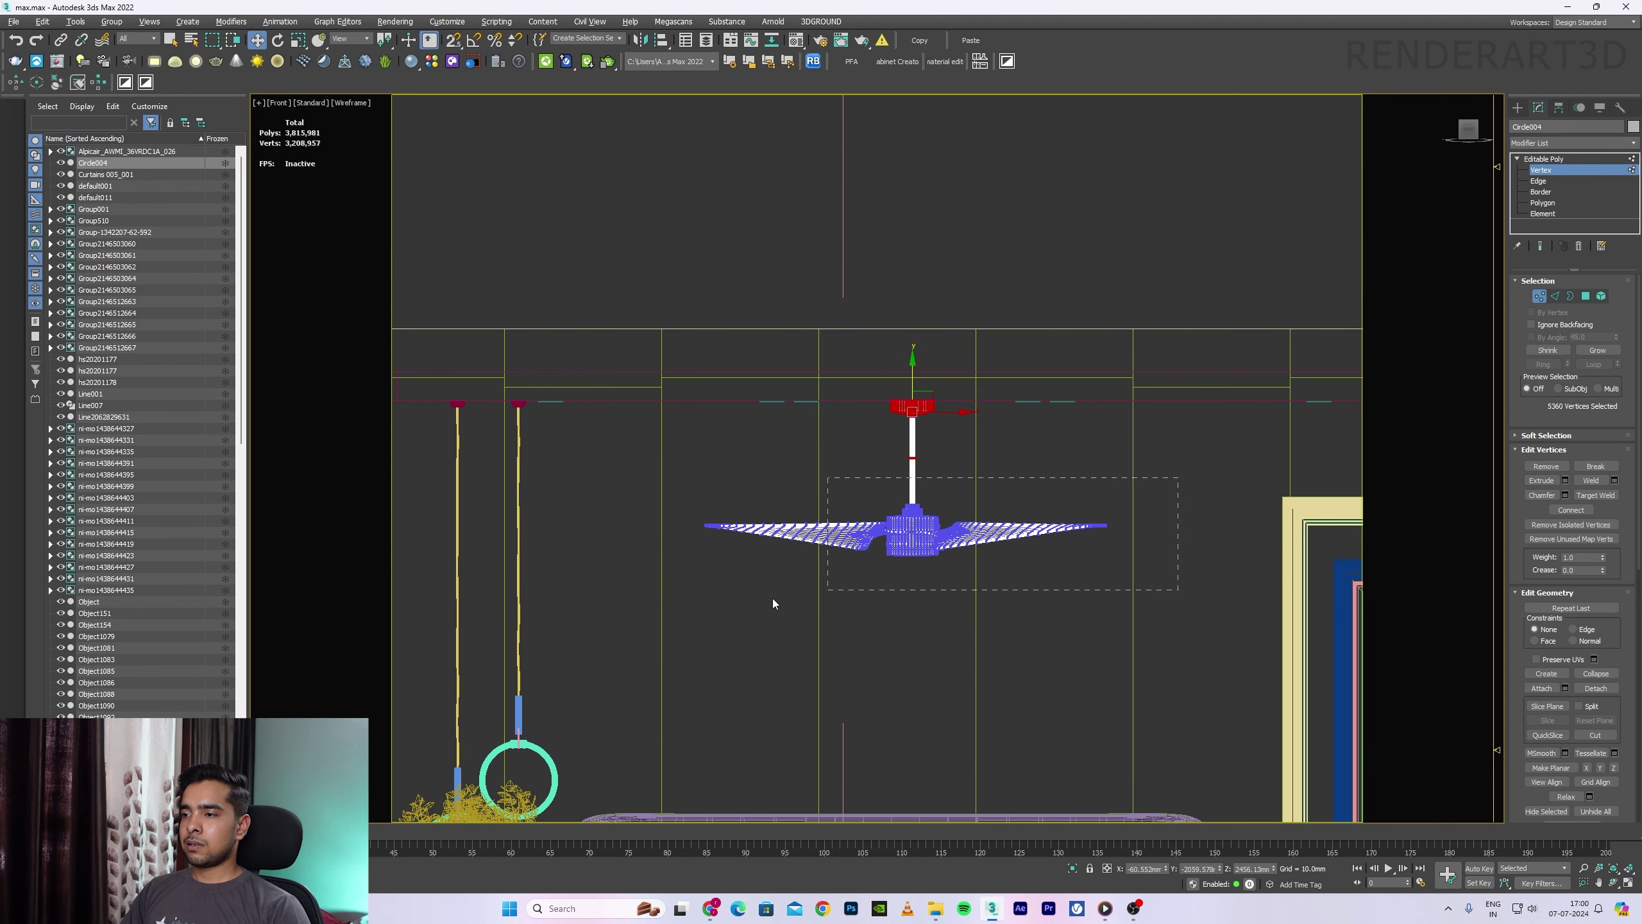
{"action": "key", "text": "ctrl+a"}
Step: Return to the VRayCam001 camera in shaded display, leaving vertex editing
{"action": "key", "text": "c"}
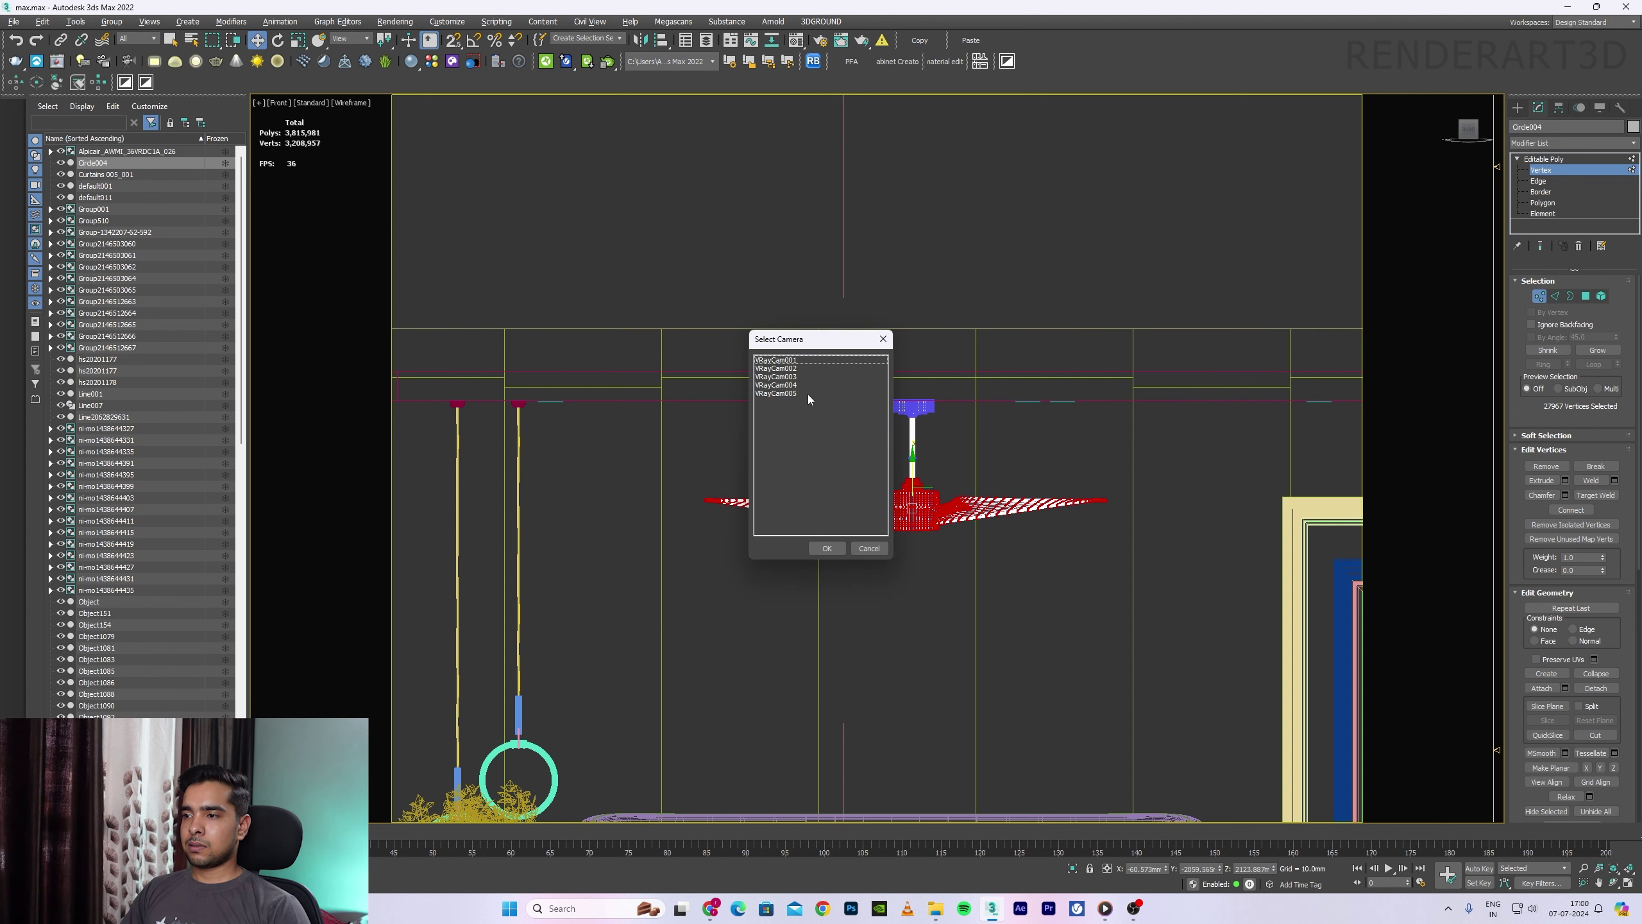
{"action": "left_click", "coordinate": [801, 360]}
{"action": "double_click", "coordinate": [801, 360]}
{"action": "left_click", "coordinate": [1521, 107]}
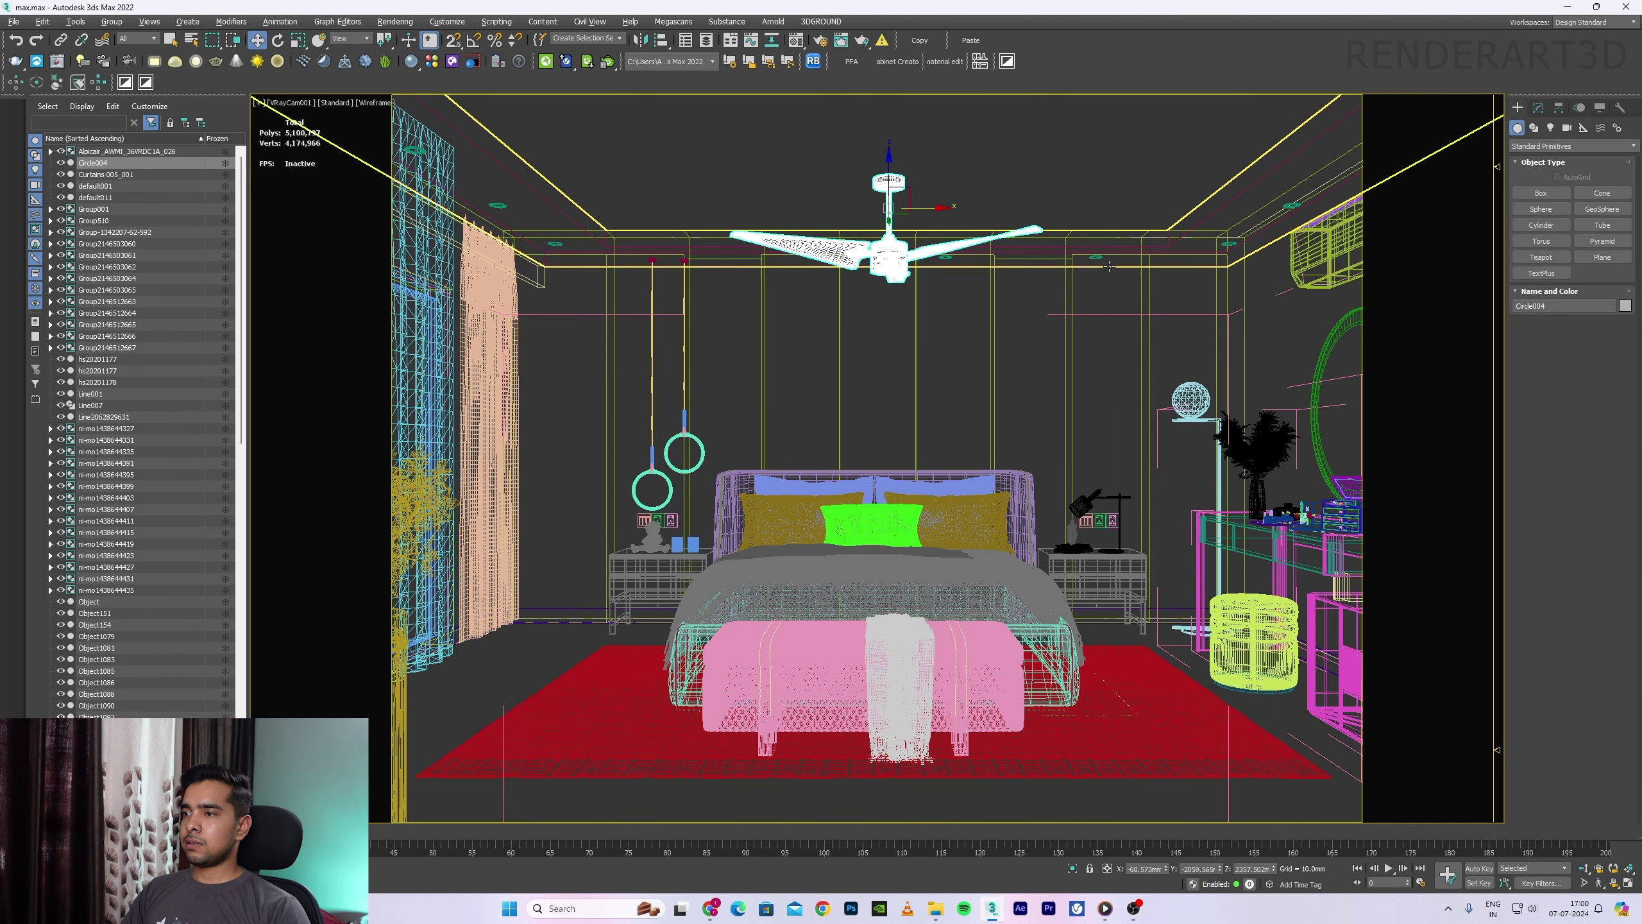
{"action": "key", "text": "F3"}
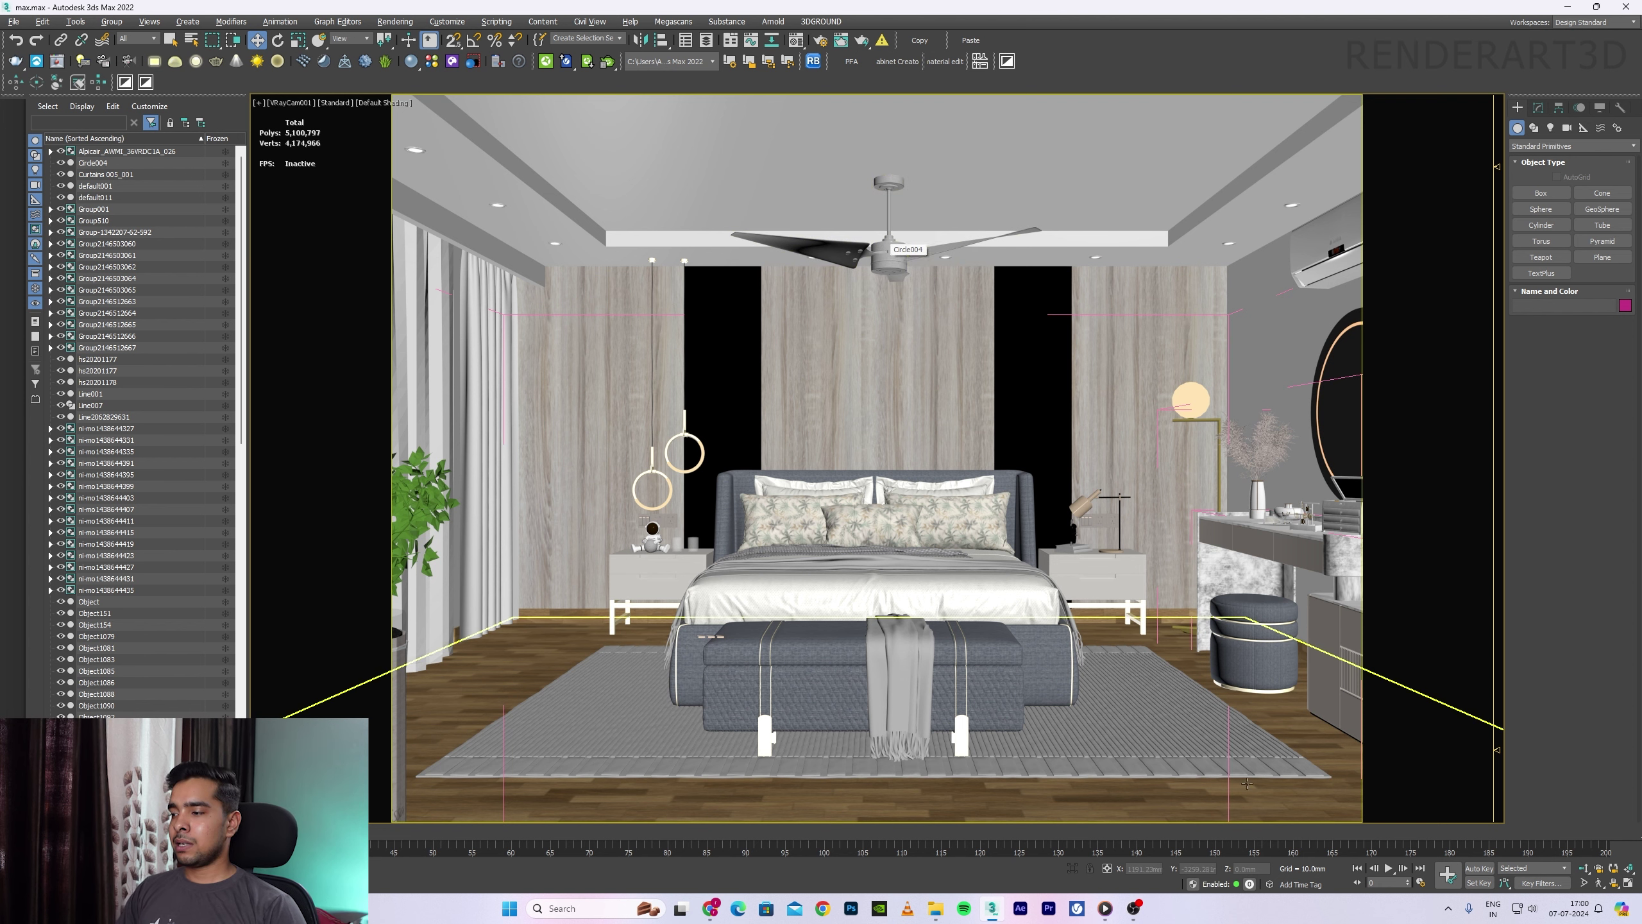
Step: Play and stop the animation, then isolate the ceiling fan Circle004
{"action": "left_click", "coordinate": [1391, 868]}
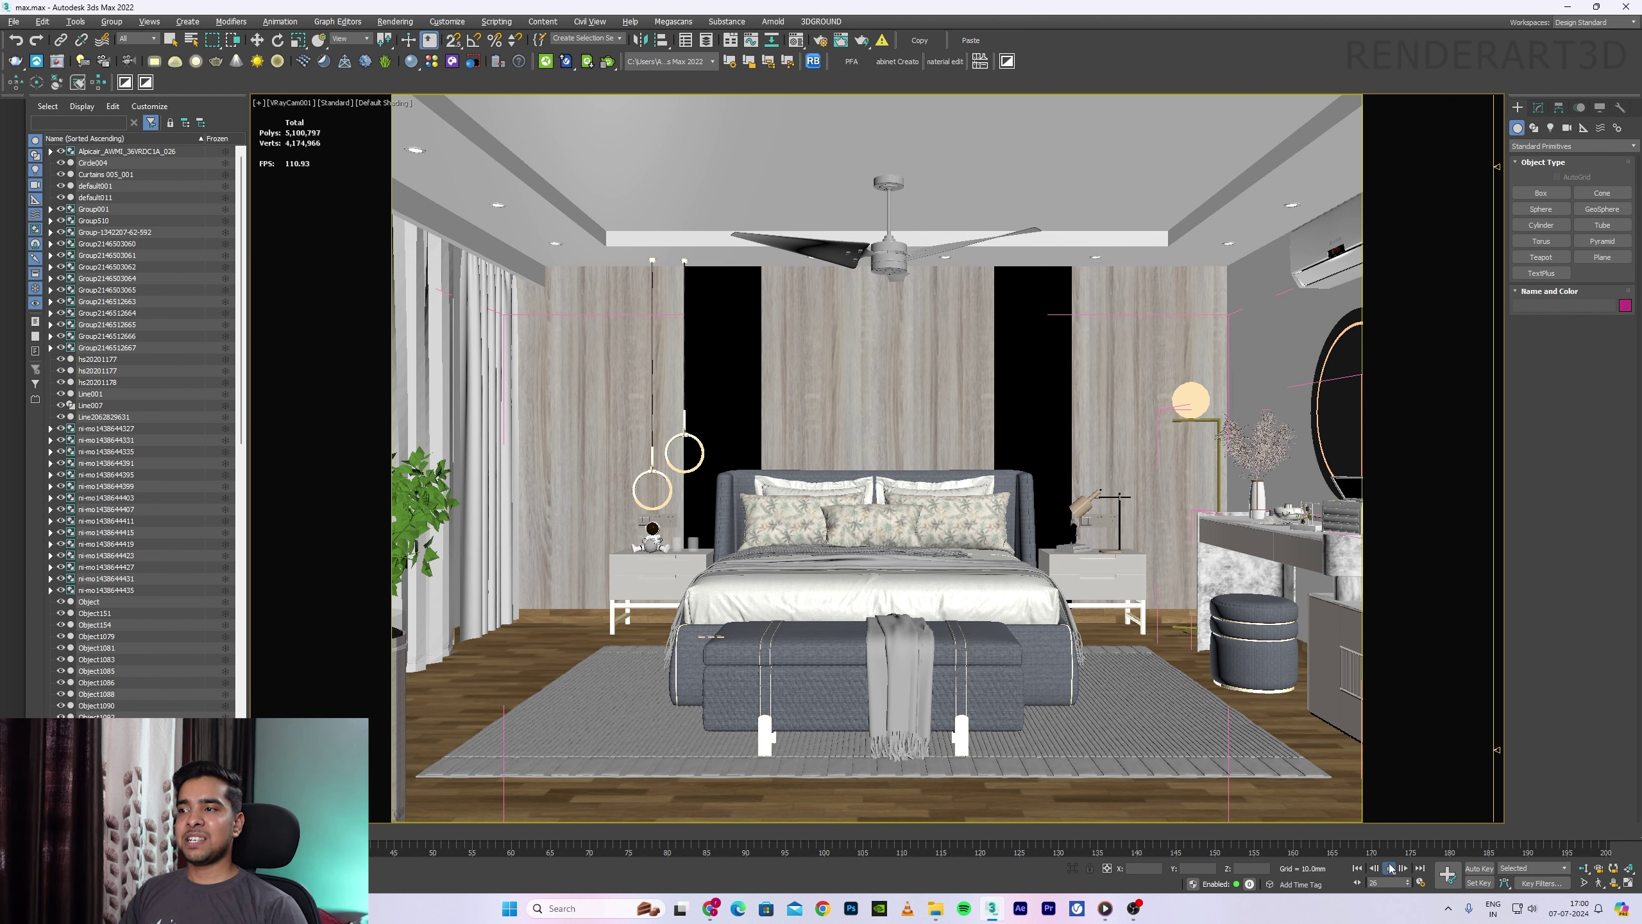
{"action": "left_click", "coordinate": [1391, 868]}
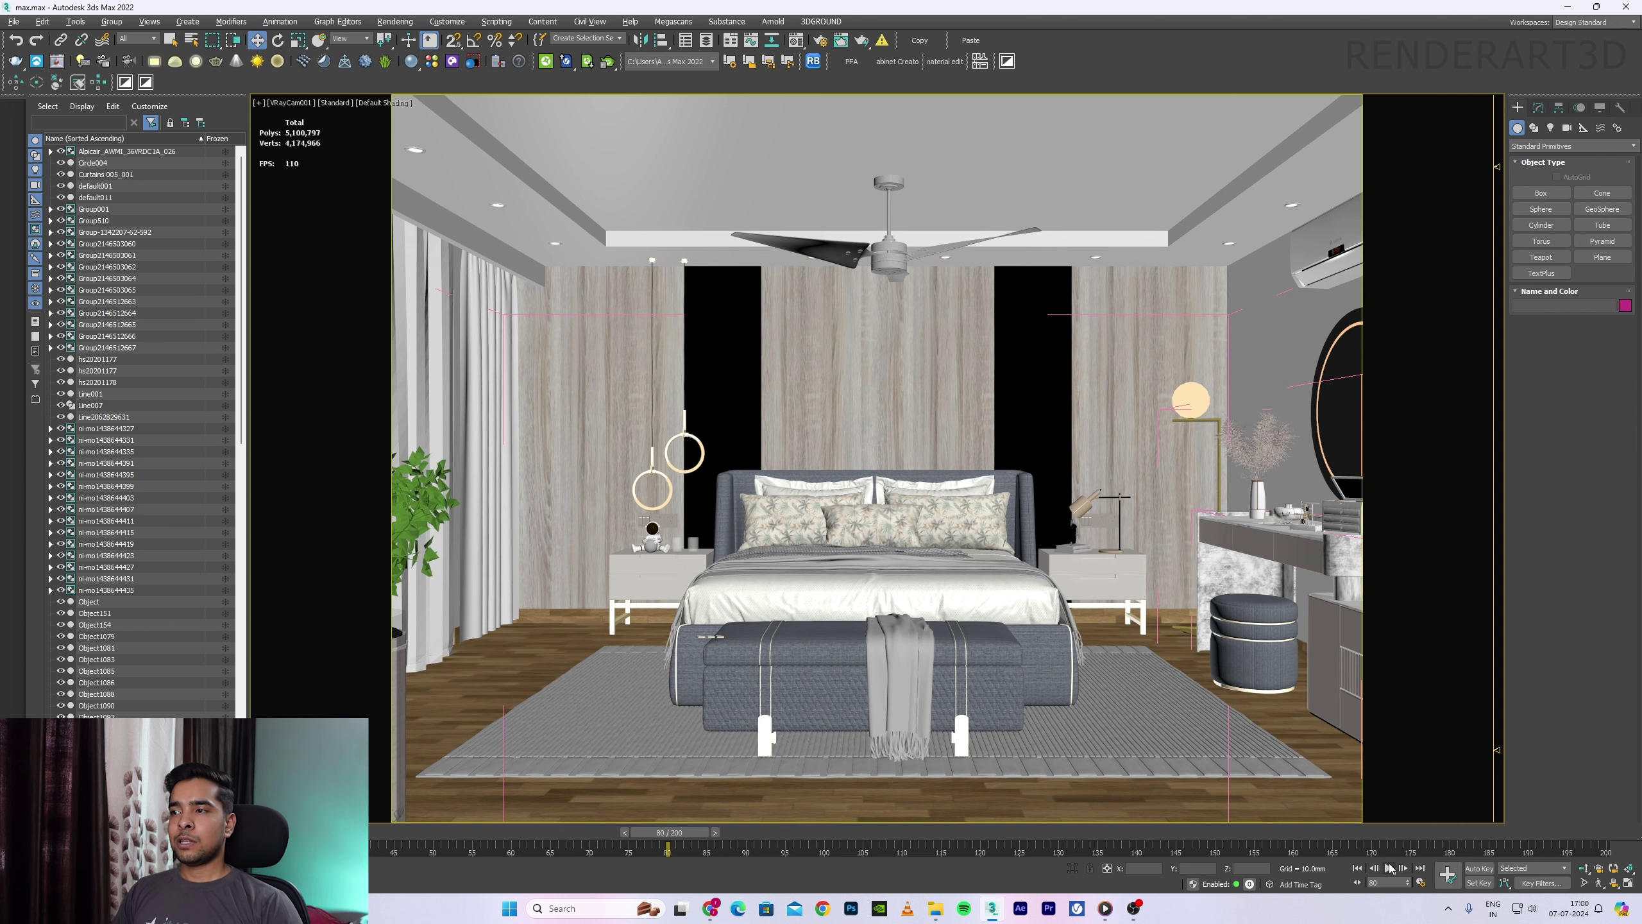
{"action": "left_click", "coordinate": [899, 262]}
{"action": "key", "text": "alt+q"}
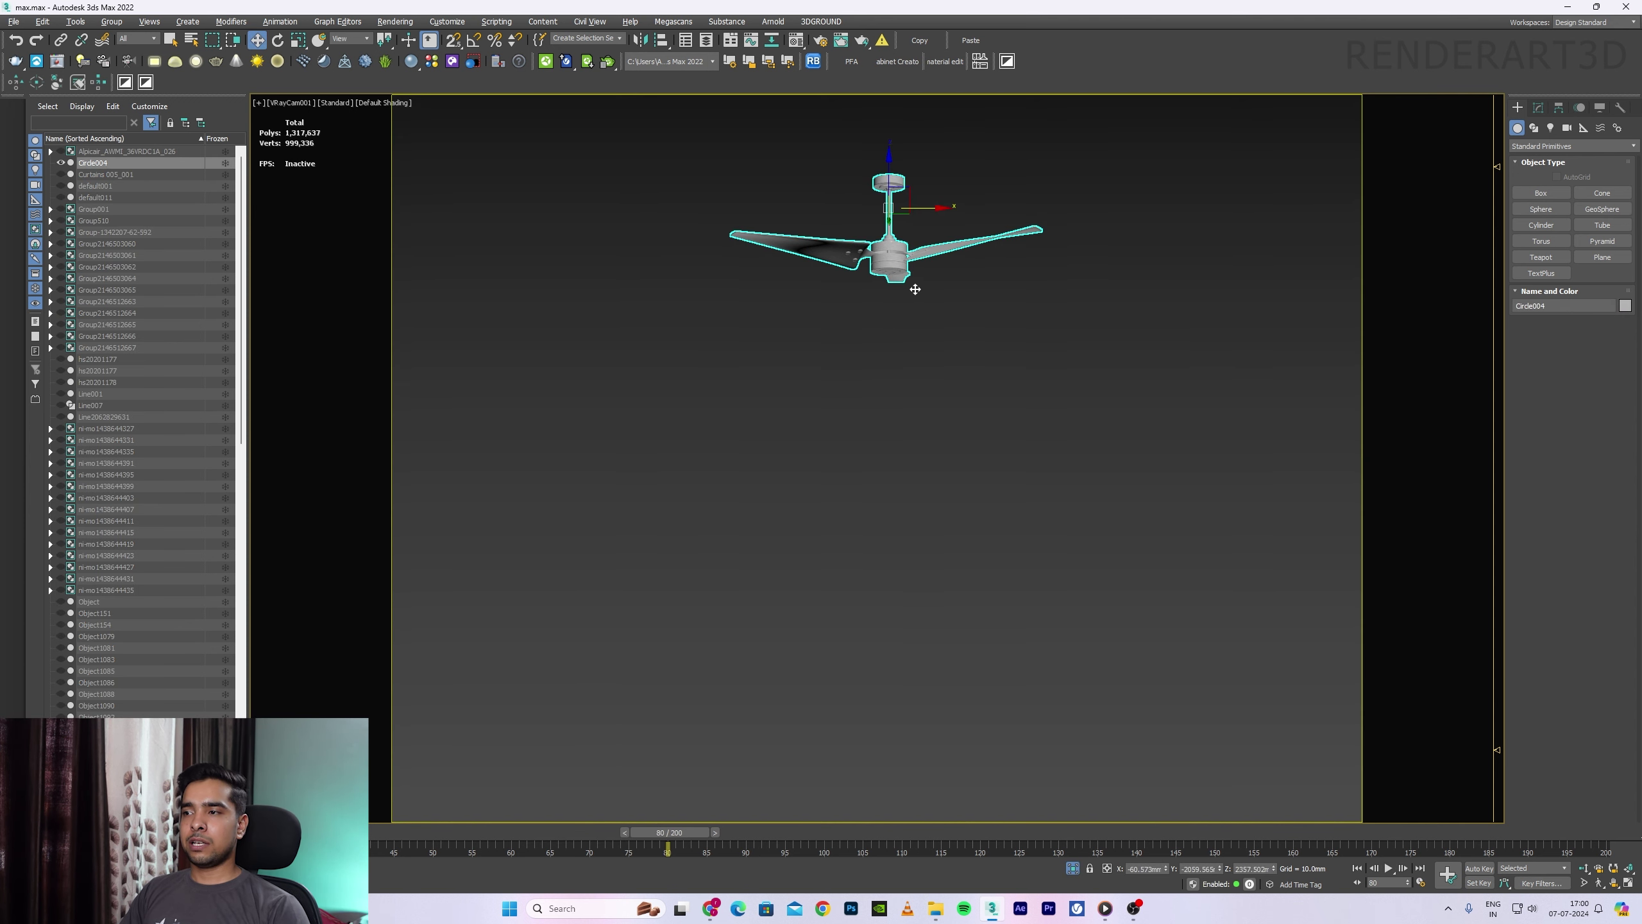
Step: Inspect isolated Circle004 from Top and angled views, showing its Editable Poly stack and the Group menu
{"action": "key", "text": "t"}
{"action": "key", "text": "z"}
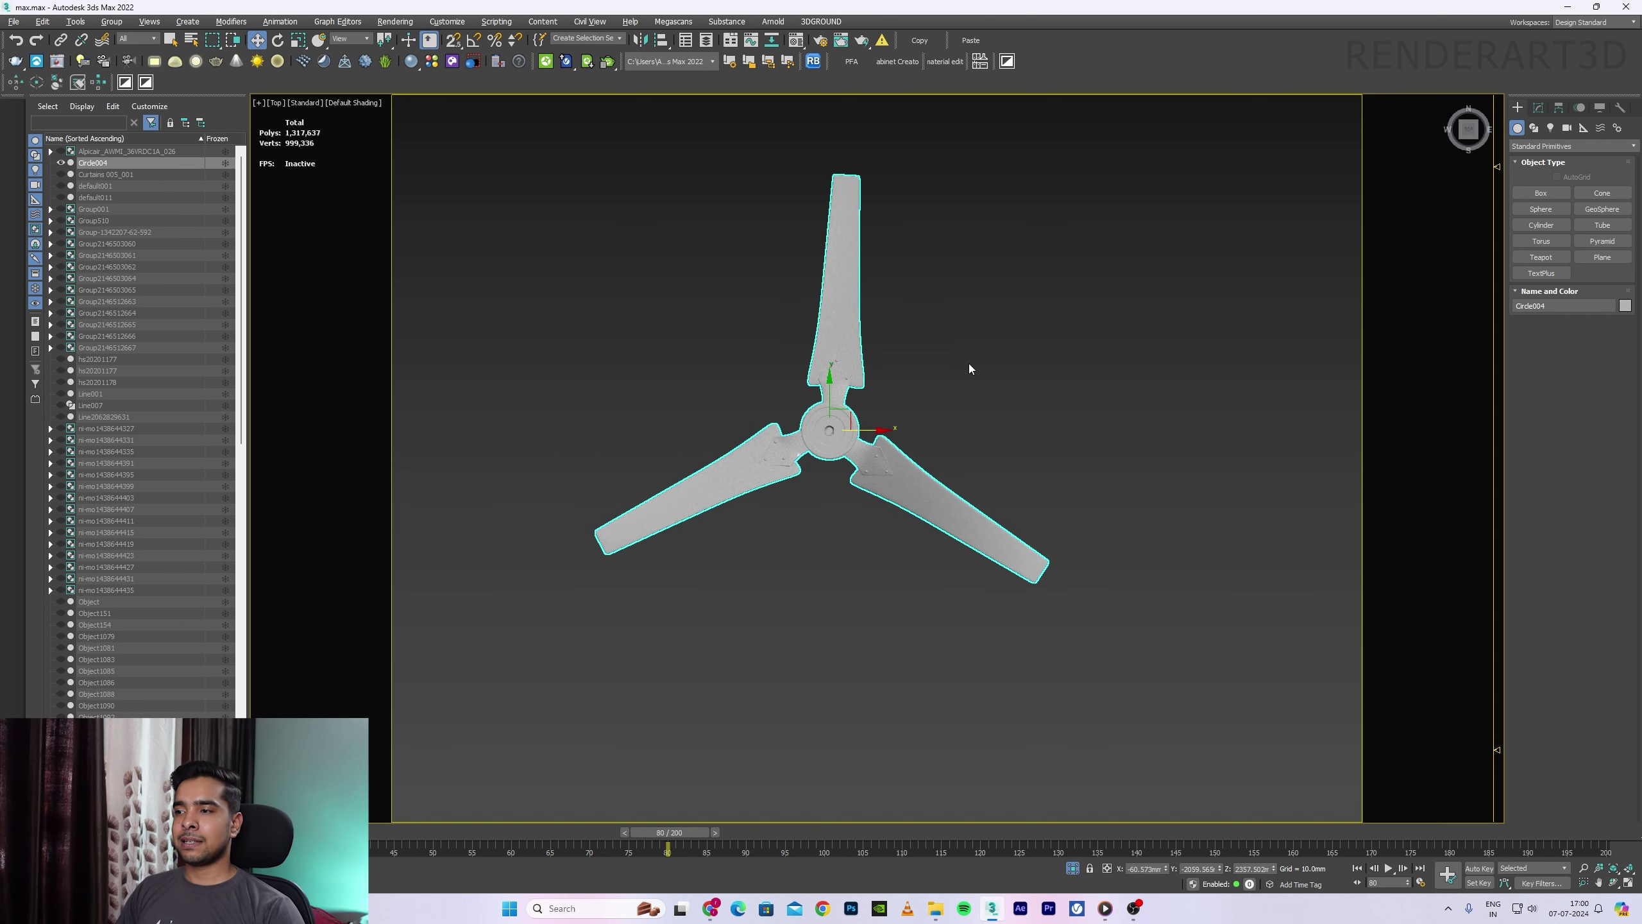
{"action": "left_click", "coordinate": [1540, 108]}
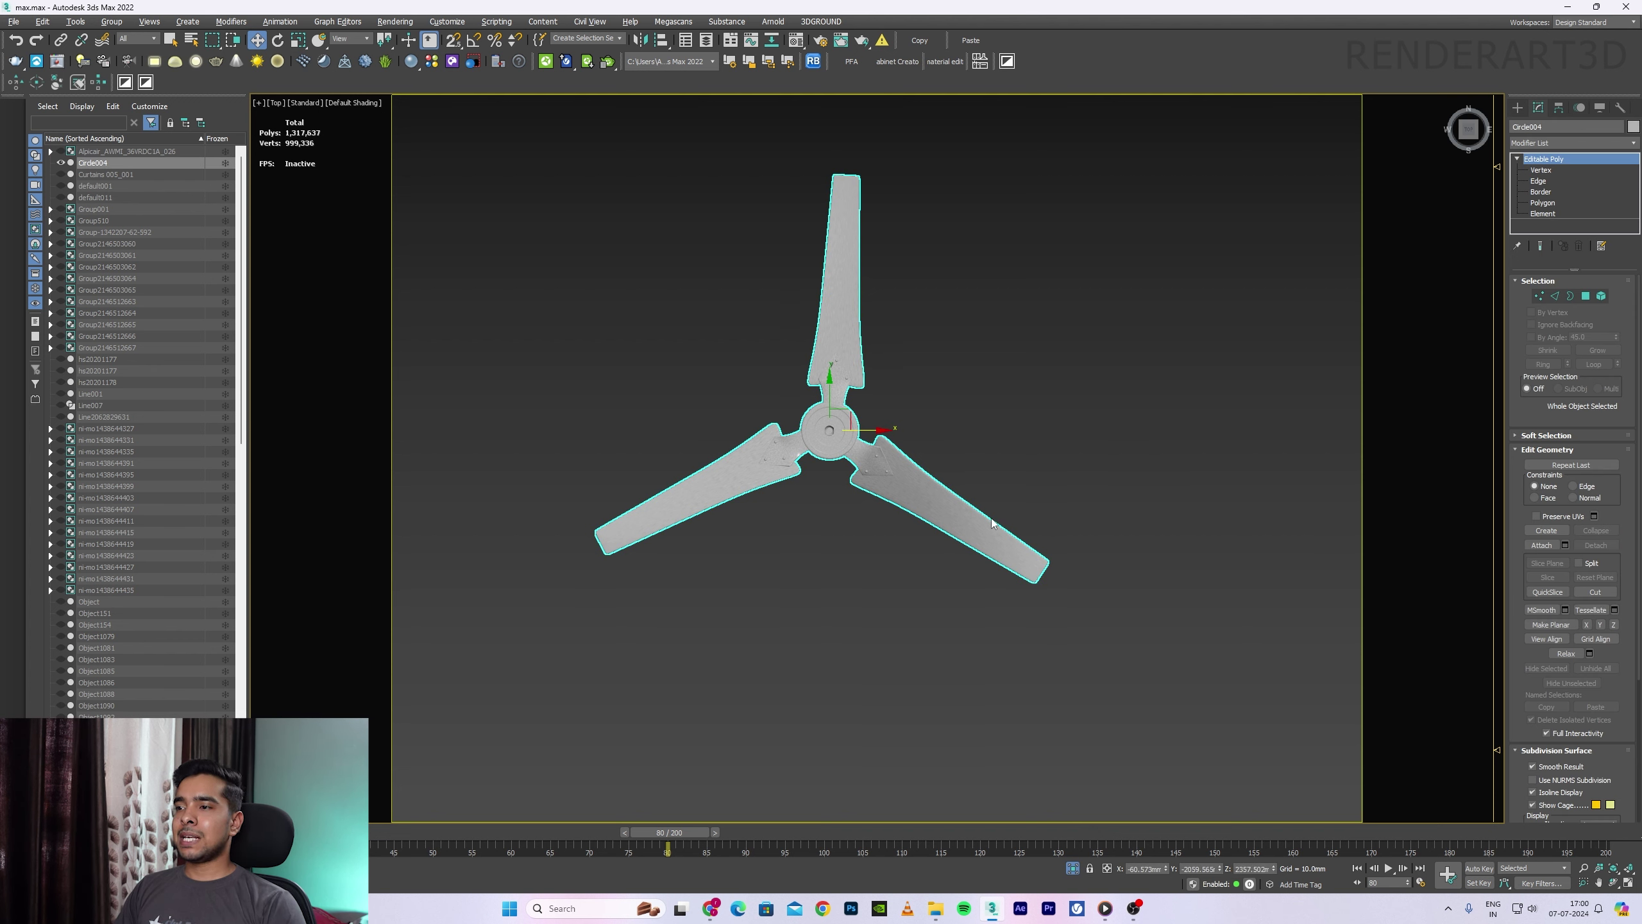
{"action": "mouse_move", "coordinate": [993, 523]}
{"action": "middle_mouse_down", "text": "alt"}
{"action": "mouse_move", "coordinate": [1015, 462]}
{"action": "mouse_move", "coordinate": [924, 483]}
{"action": "middle_mouse_up", "text": "alt"}
{"action": "scroll", "coordinate": [905, 498], "scroll_direction": "up", "scroll_amount": 4}
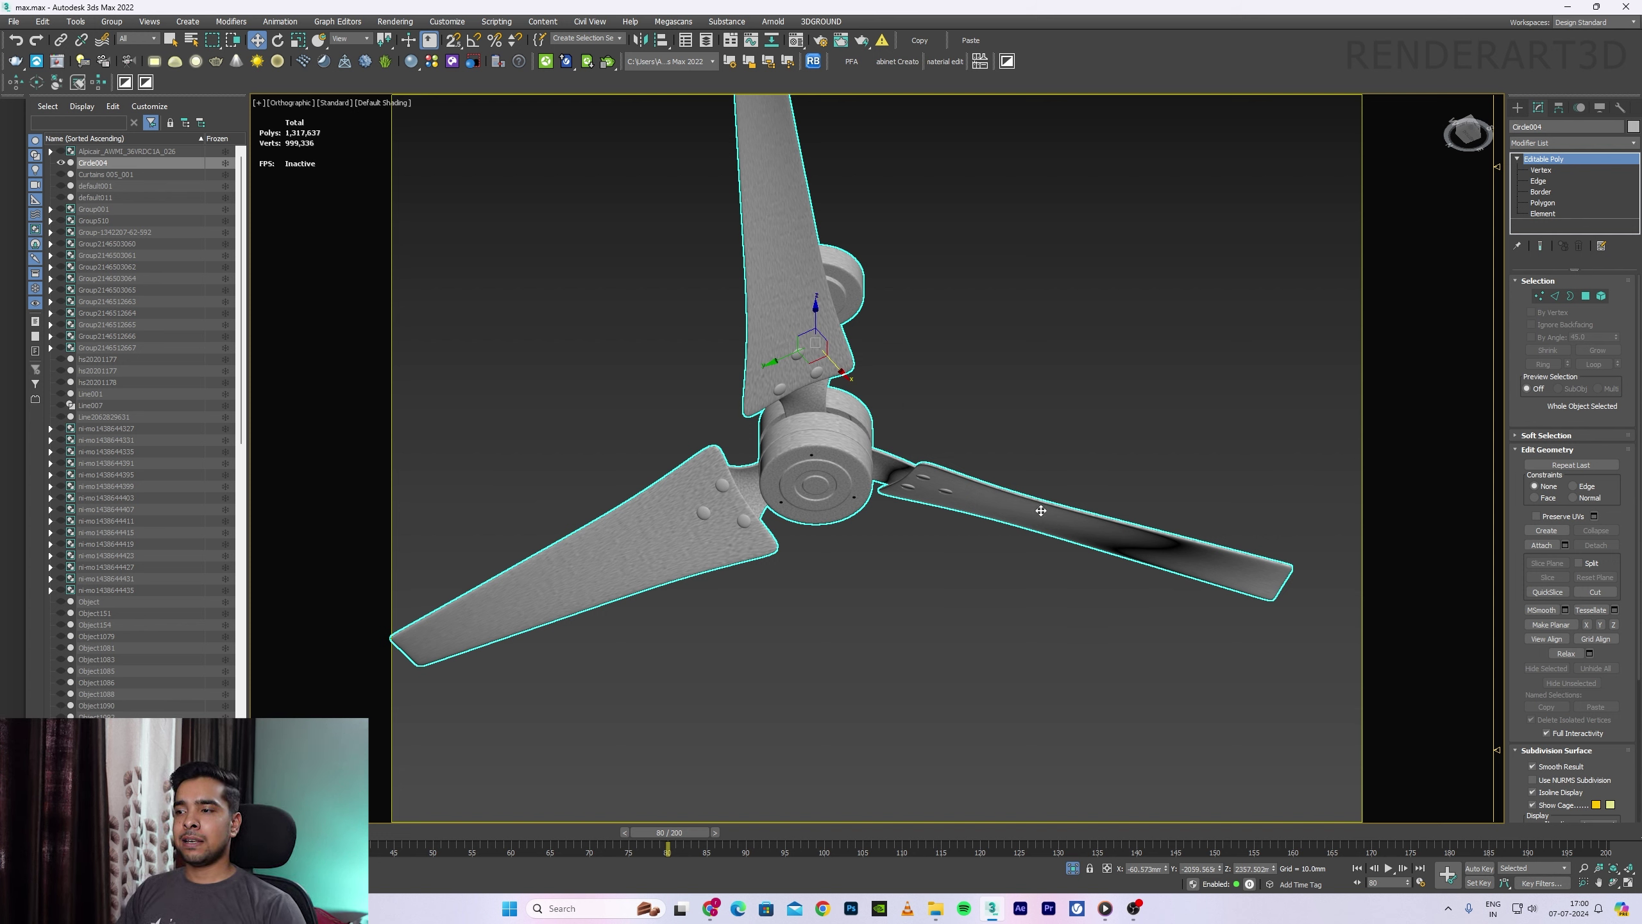
{"action": "left_click", "coordinate": [940, 478]}
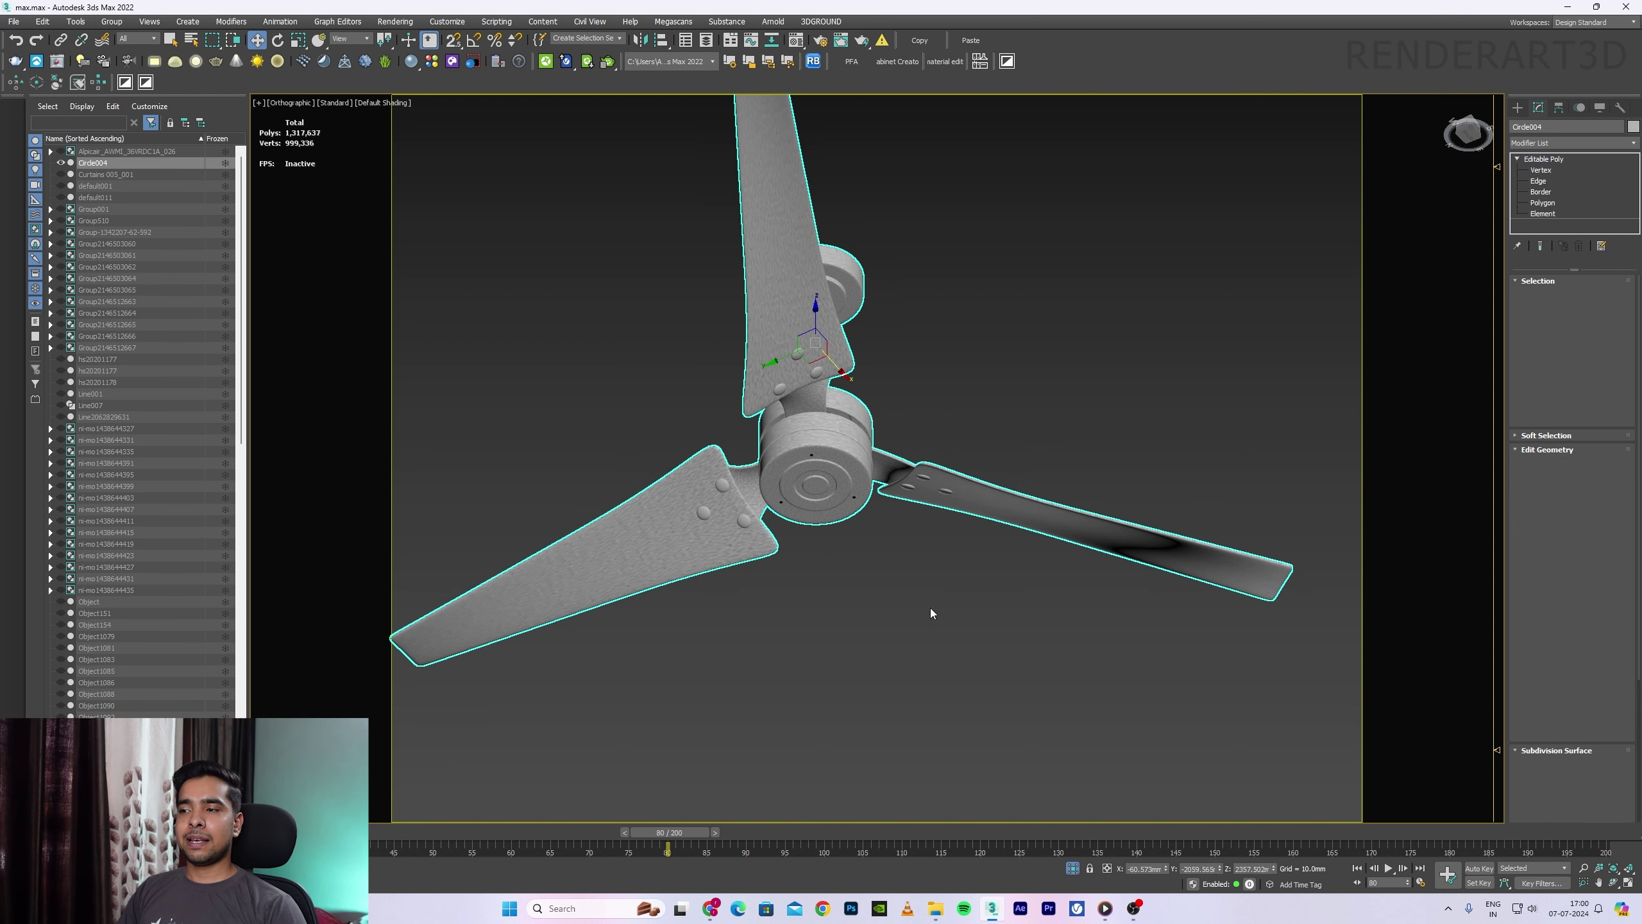
{"action": "left_click", "coordinate": [112, 22]}
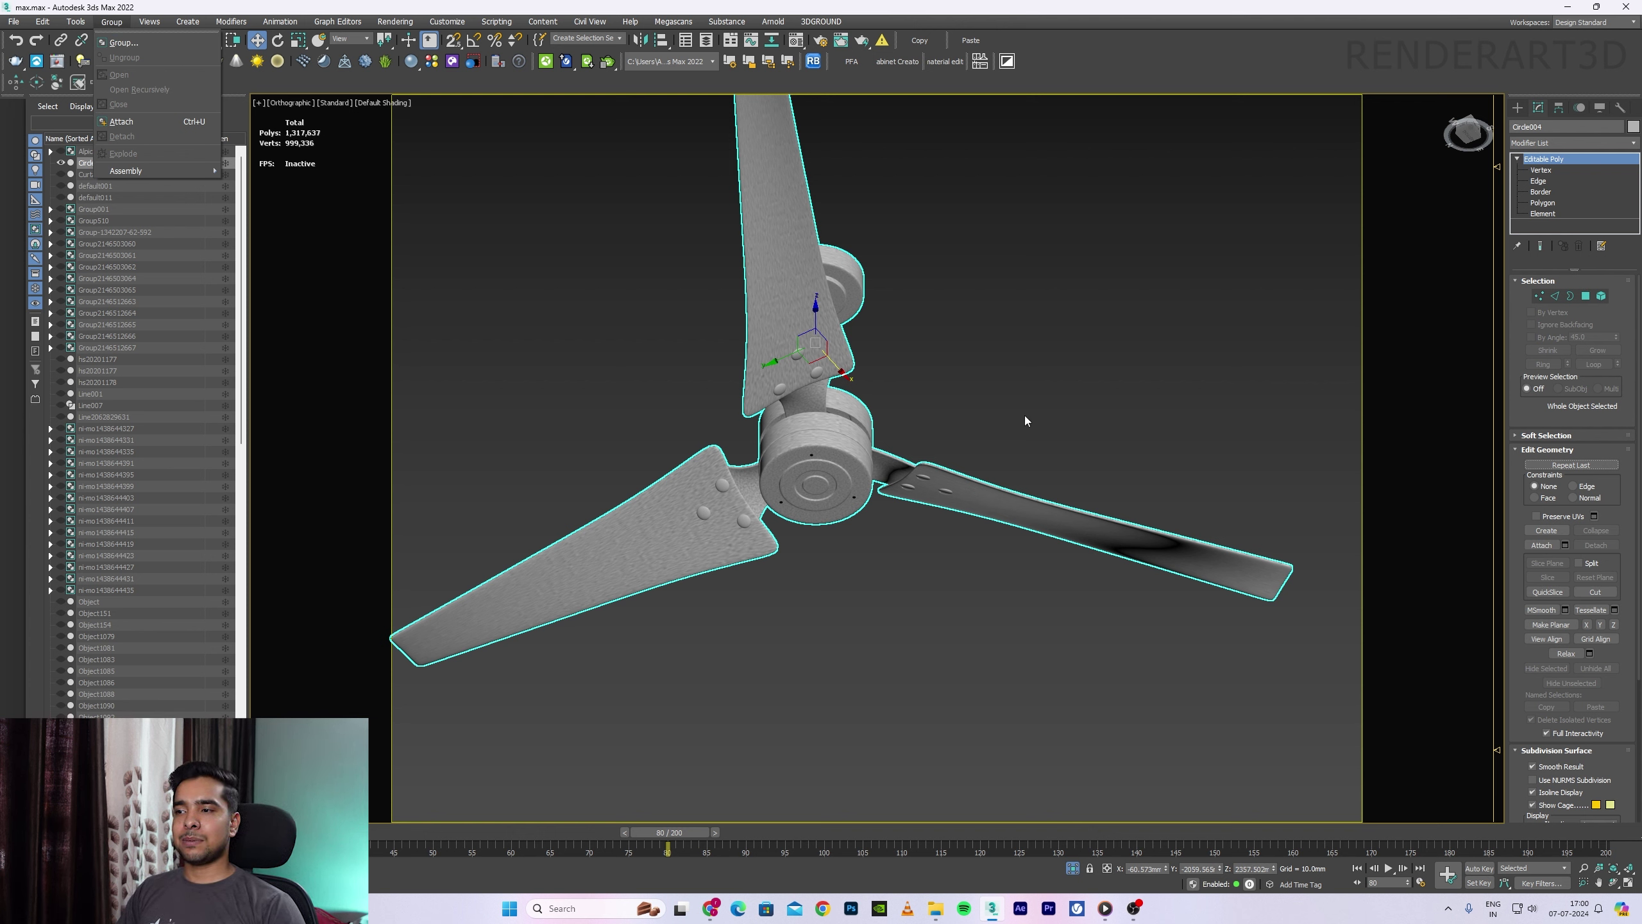
{"action": "scroll", "coordinate": [1024, 417], "scroll_direction": "down", "scroll_amount": 3}
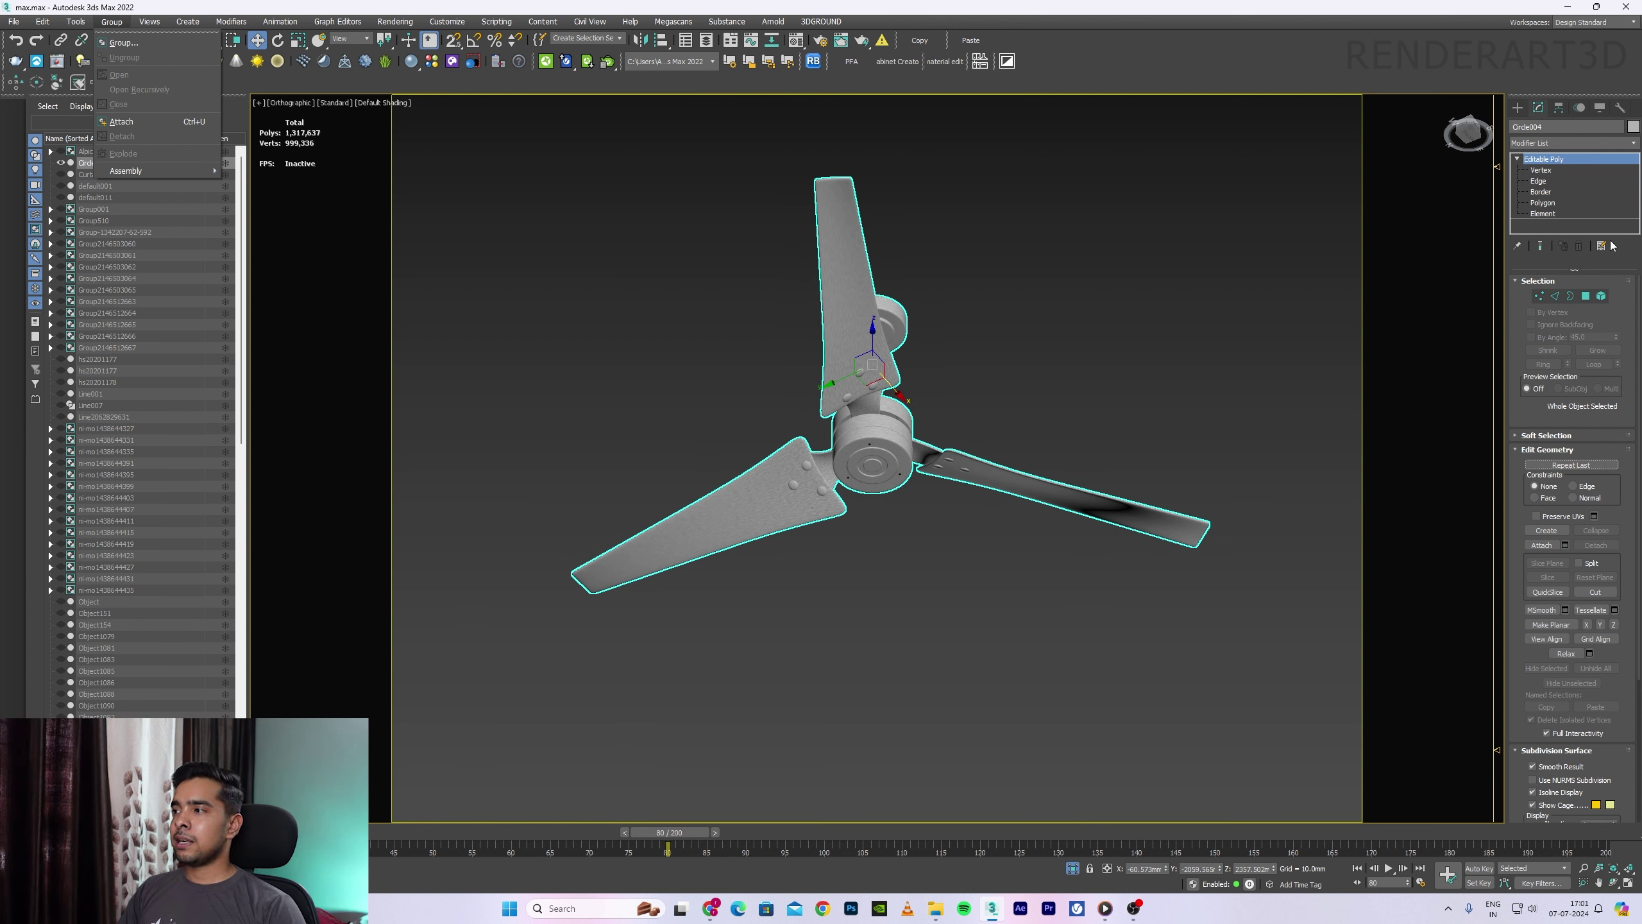
Step: Switch Circle004 to Element selection in a zoomed-in Top view
{"action": "left_click", "coordinate": [1597, 297]}
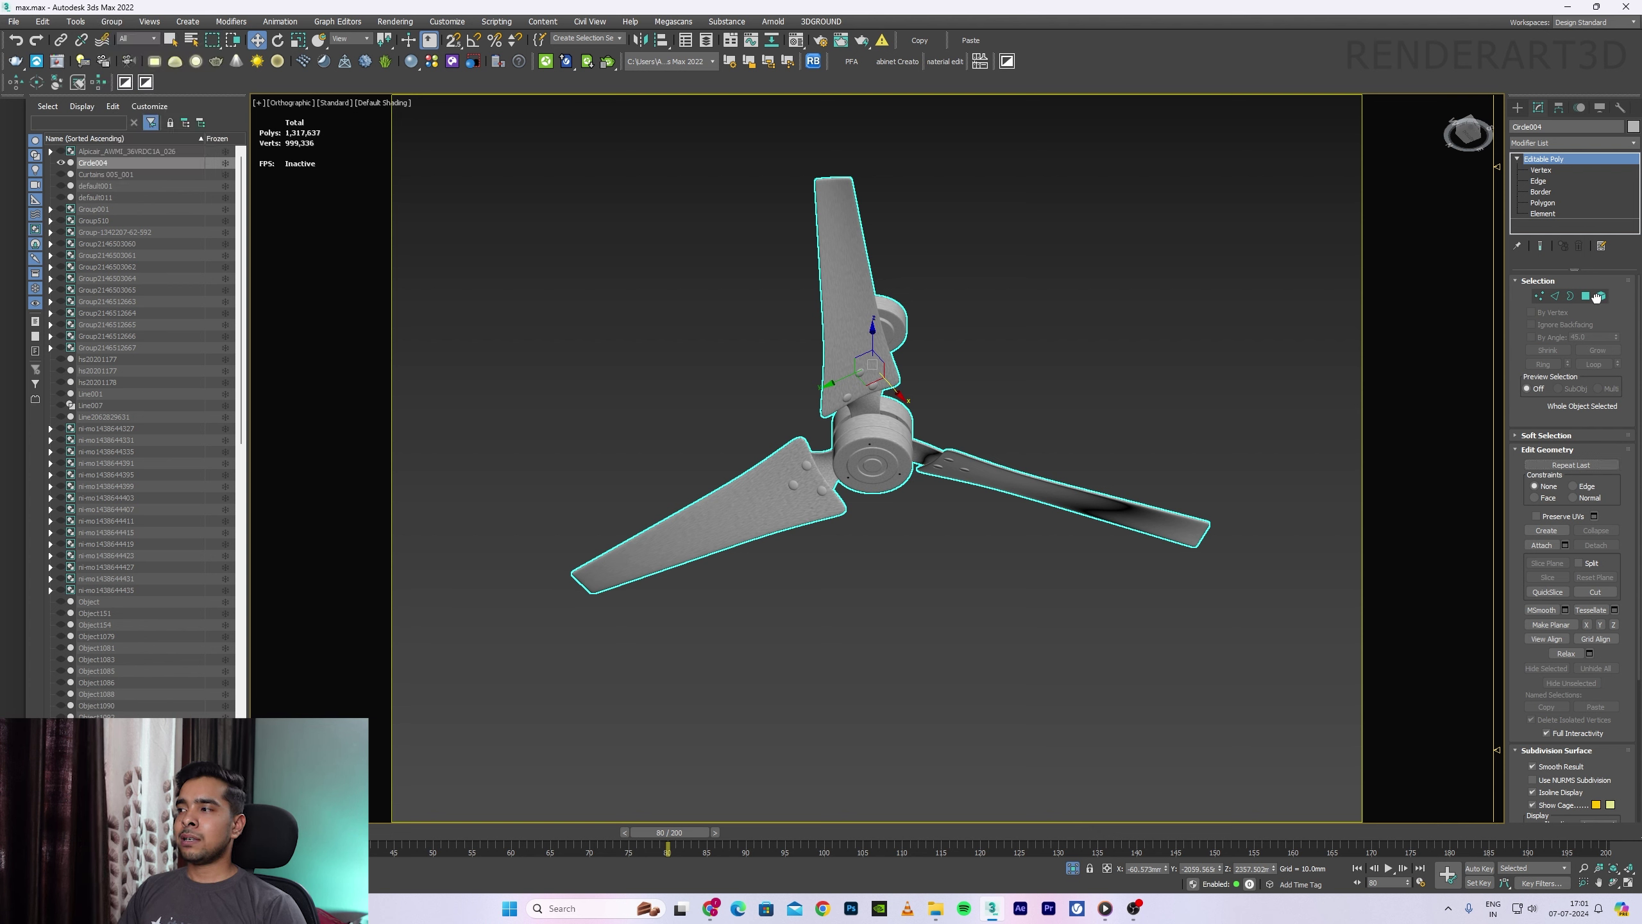
{"action": "left_click", "coordinate": [1602, 297]}
{"action": "key", "text": "t"}
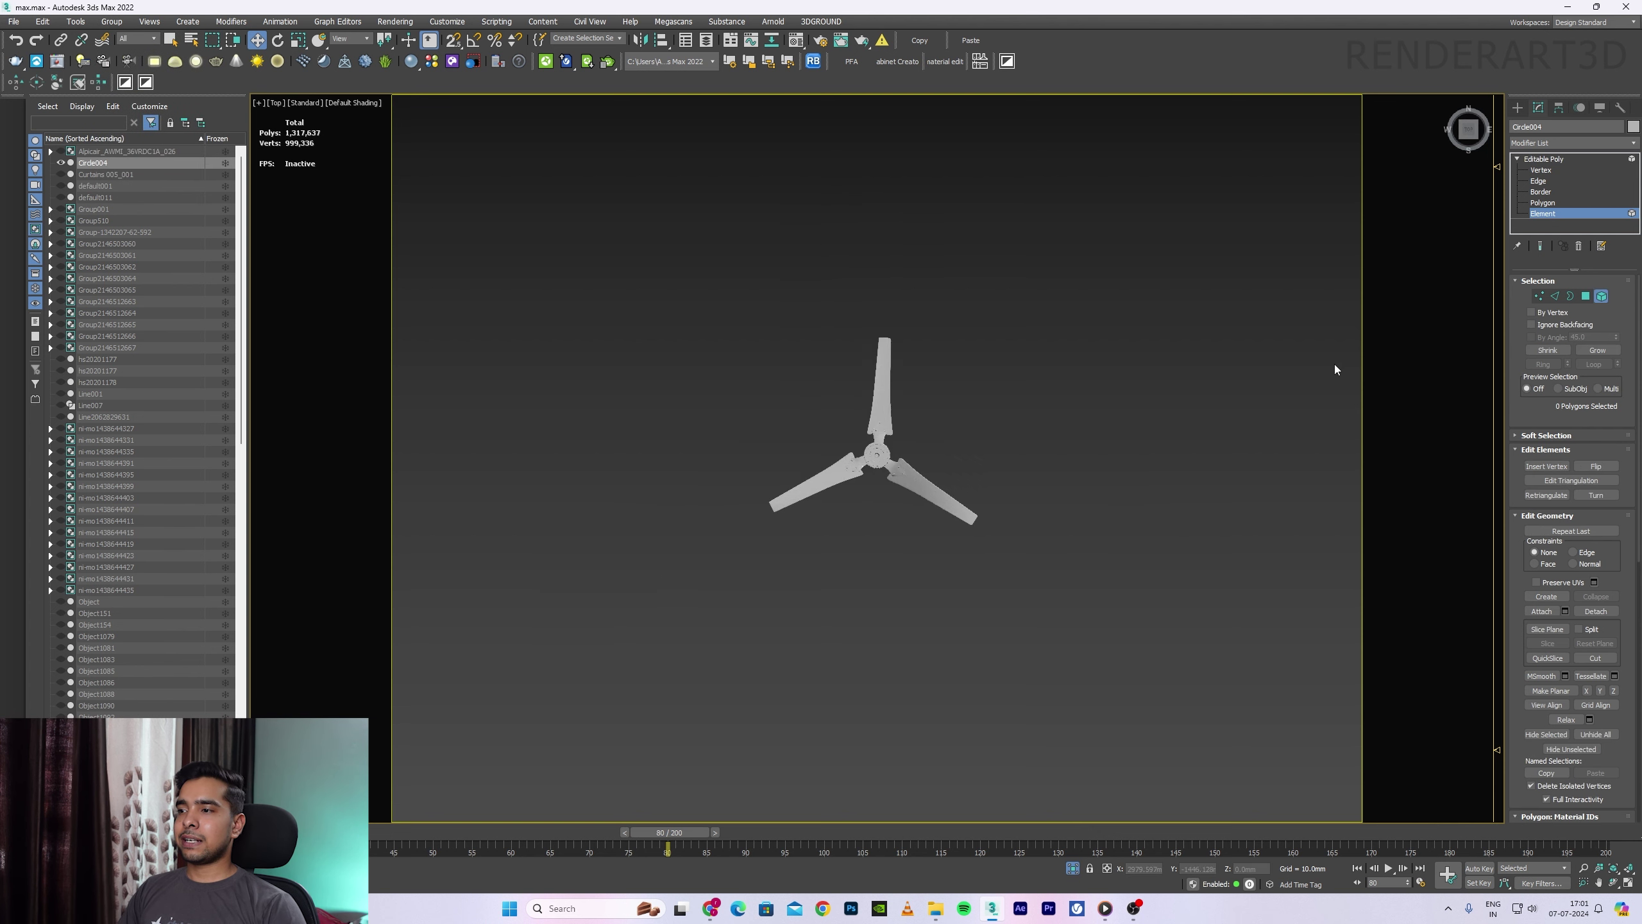
{"action": "scroll", "coordinate": [1149, 397], "scroll_direction": "up", "scroll_amount": 3}
{"action": "scroll", "coordinate": [888, 485], "scroll_direction": "up", "scroll_amount": 5}
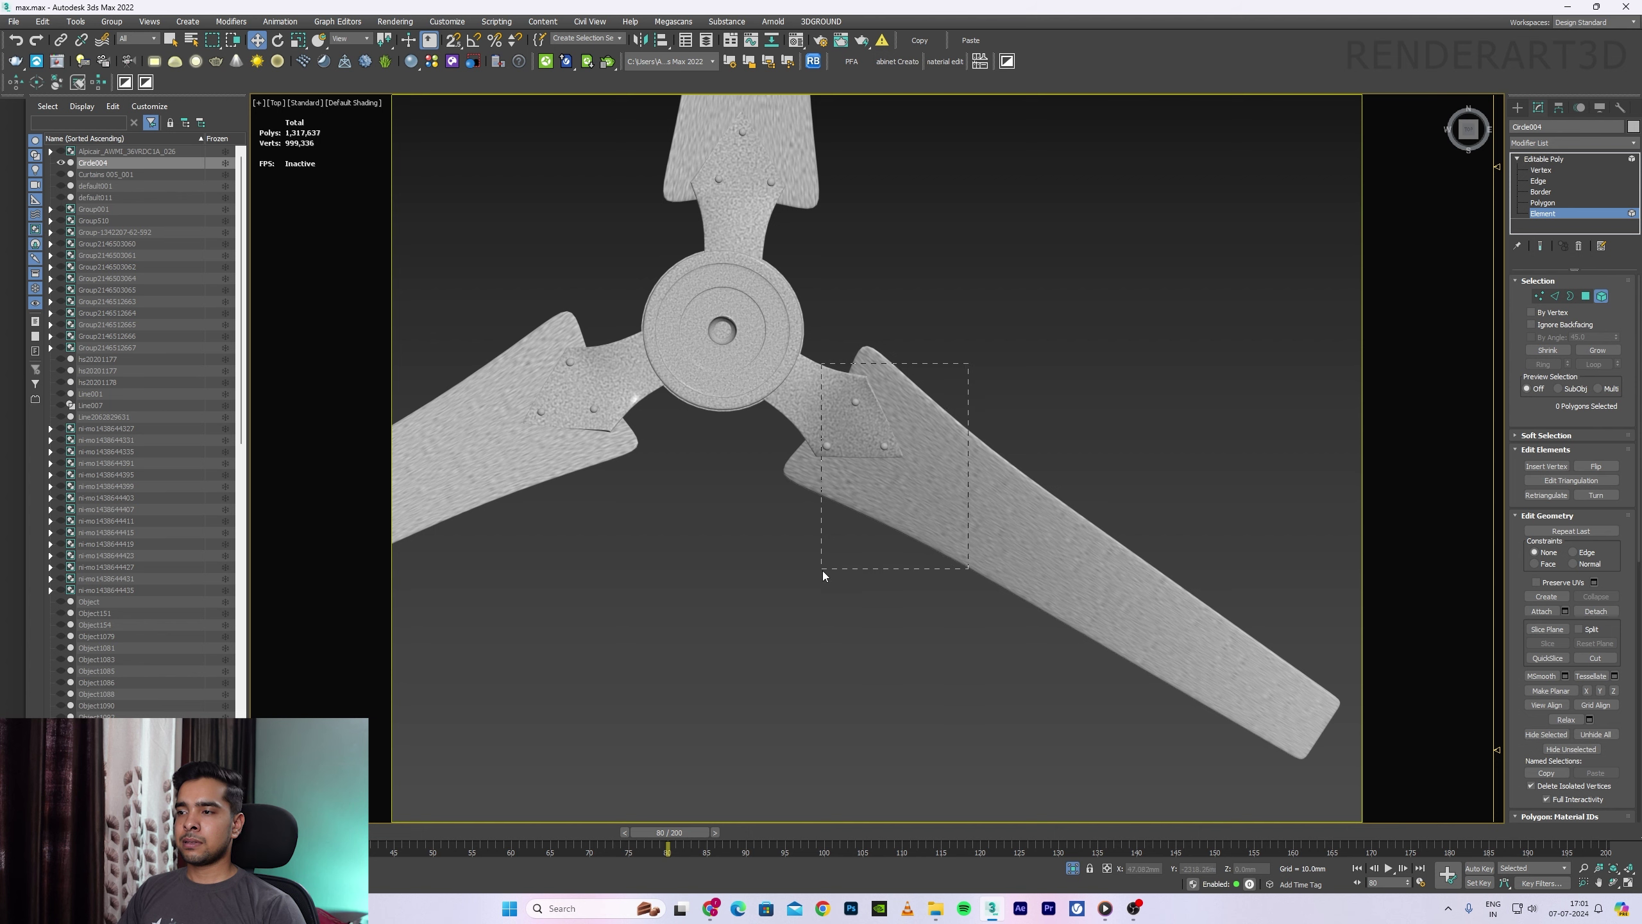
Step: Select all three fan blades as elements
{"action": "left_click_drag", "start_coordinate": [823, 575], "coordinate": [825, 576]}
{"action": "left_click_drag", "start_coordinate": [608, 549], "coordinate": [442, 330], "text": "ctrl"}
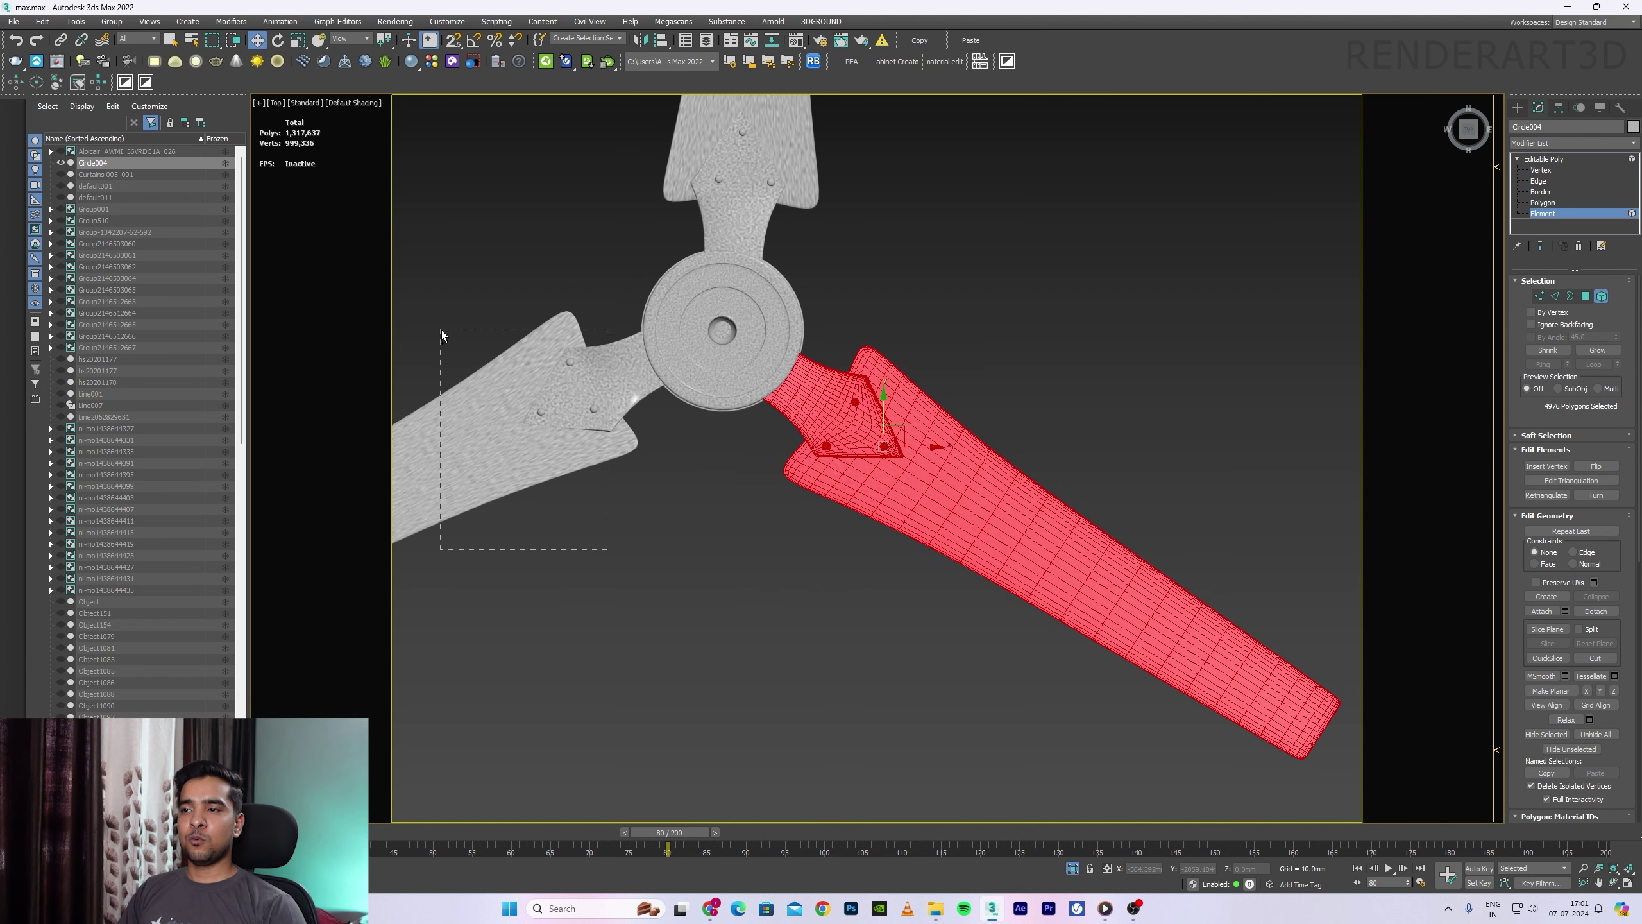
{"action": "middle_click_drag", "start_coordinate": [756, 322], "coordinate": [824, 542]}
{"action": "scroll", "coordinate": [824, 543], "scroll_direction": "up", "scroll_amount": 2}
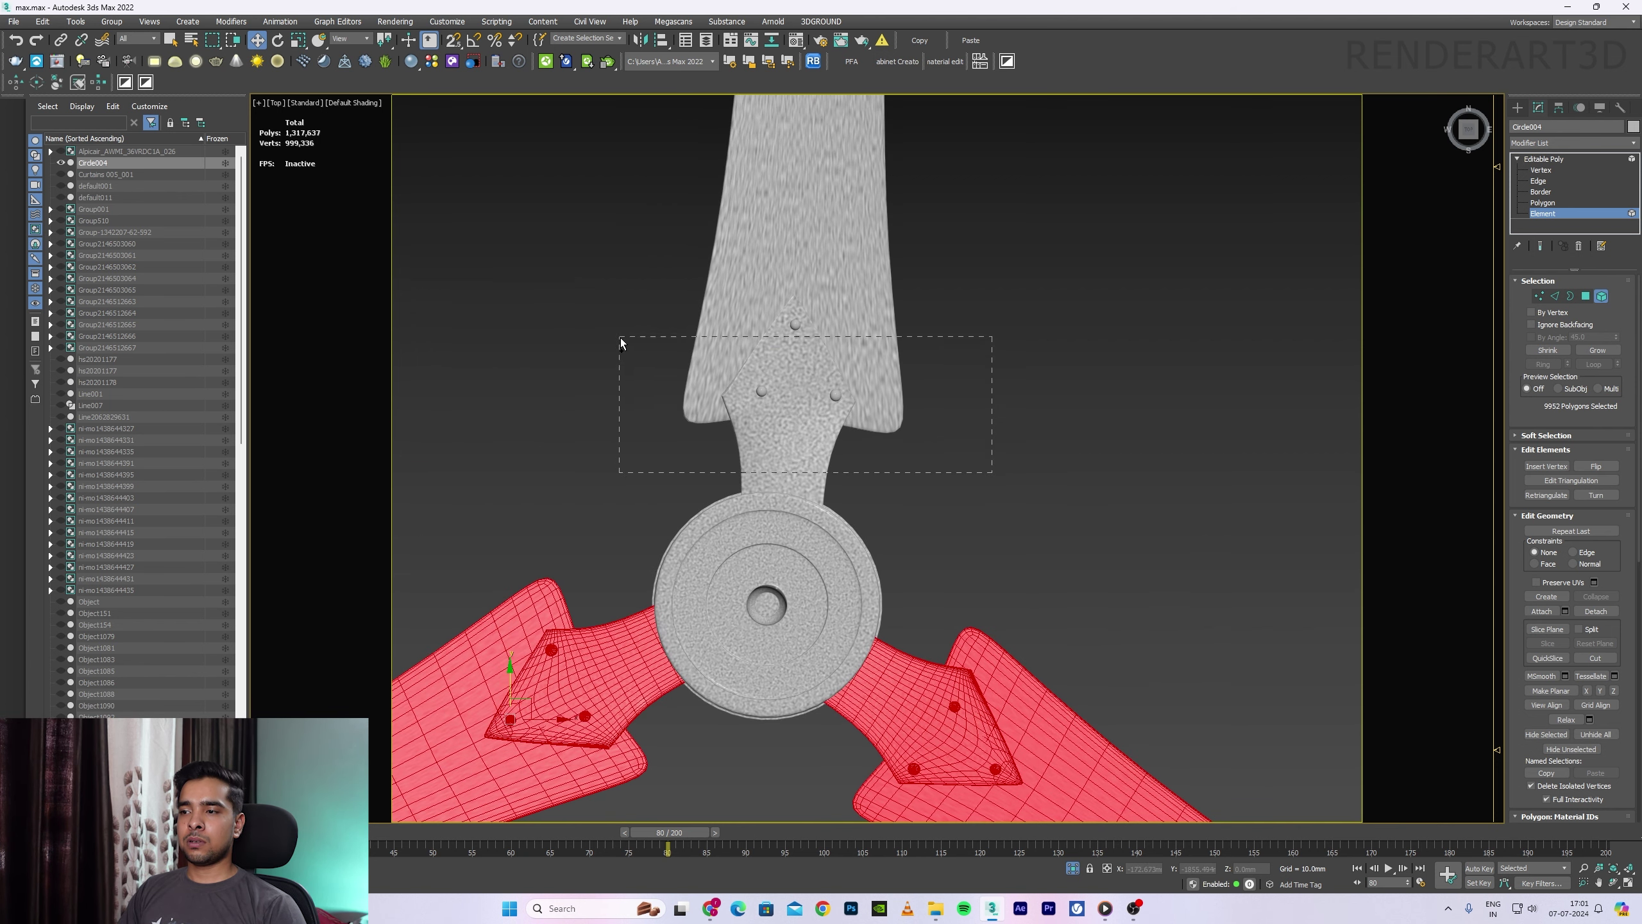
{"action": "left_click_drag", "start_coordinate": [621, 343], "coordinate": [623, 344], "text": "ctrl"}
{"action": "scroll", "coordinate": [1045, 440], "scroll_direction": "down", "scroll_amount": 4}
{"action": "middle_click_drag", "start_coordinate": [1045, 440], "coordinate": [1090, 280], "text": "alt"}
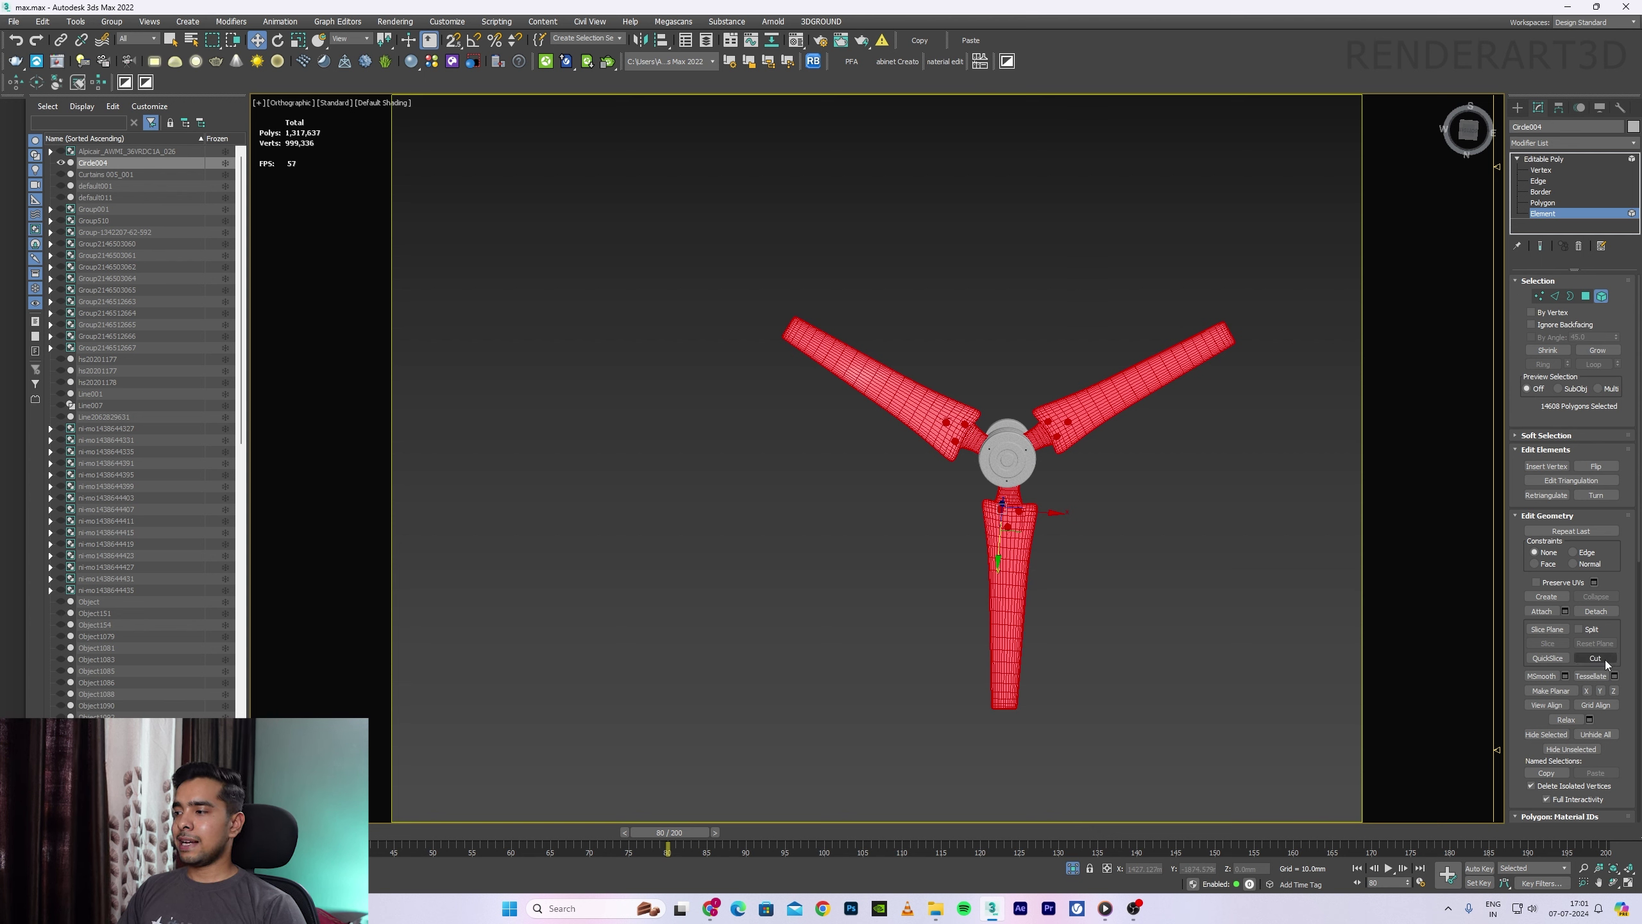
Step: Detach the three blades as a new object named Object1100 and return to object level
{"action": "left_click", "coordinate": [1596, 610]}
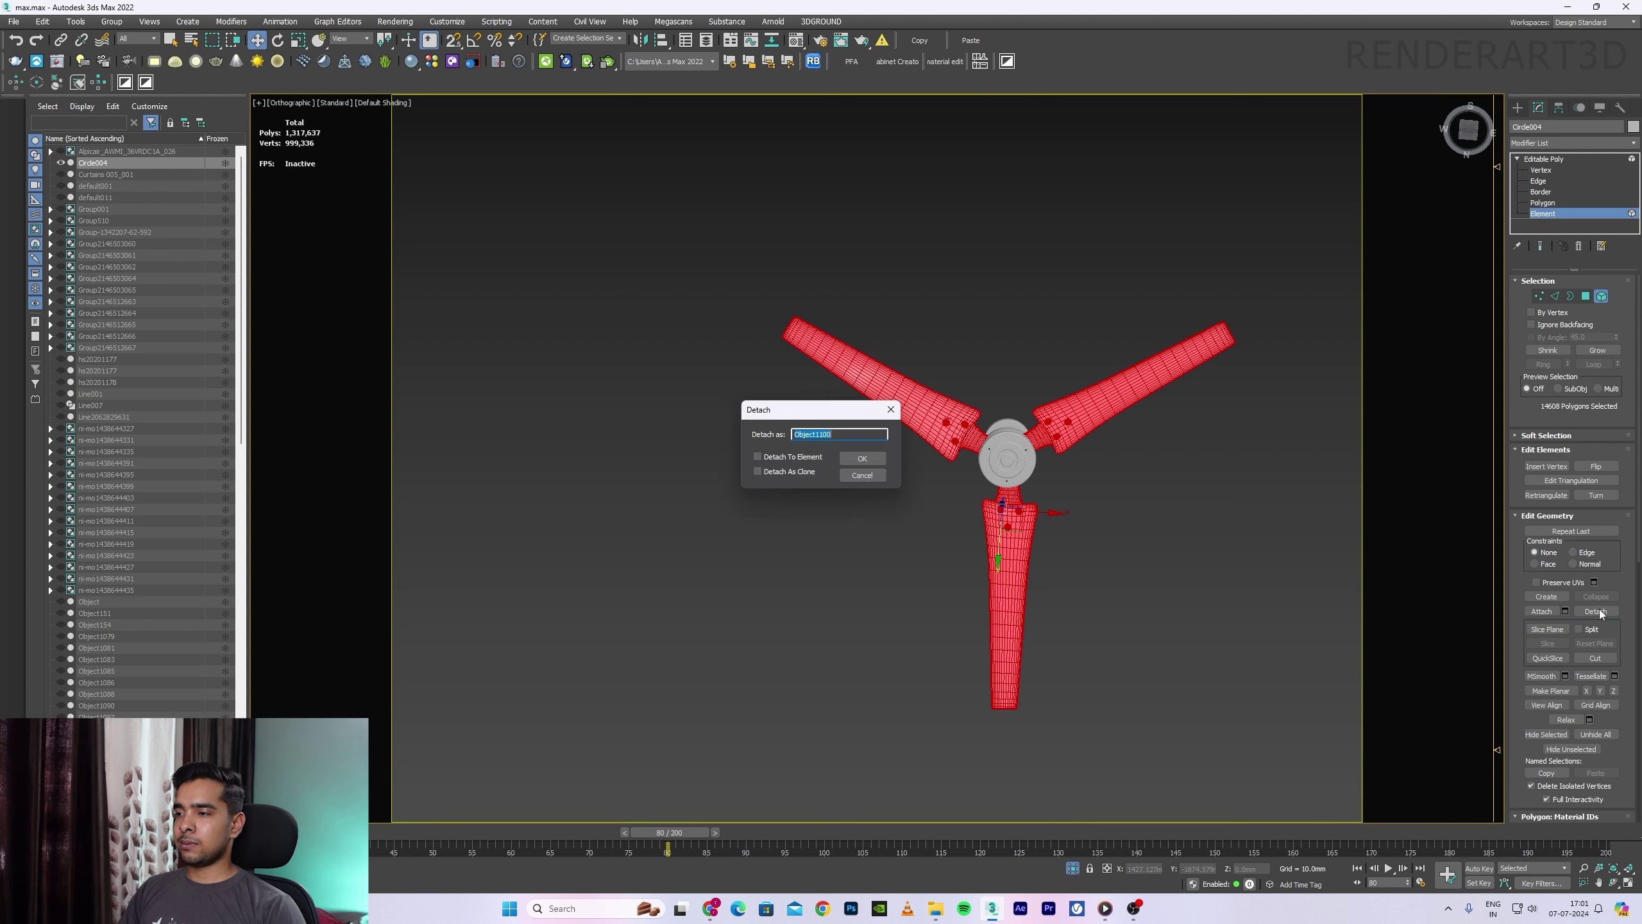
{"action": "left_click", "coordinate": [866, 458]}
{"action": "left_click", "coordinate": [1520, 107]}
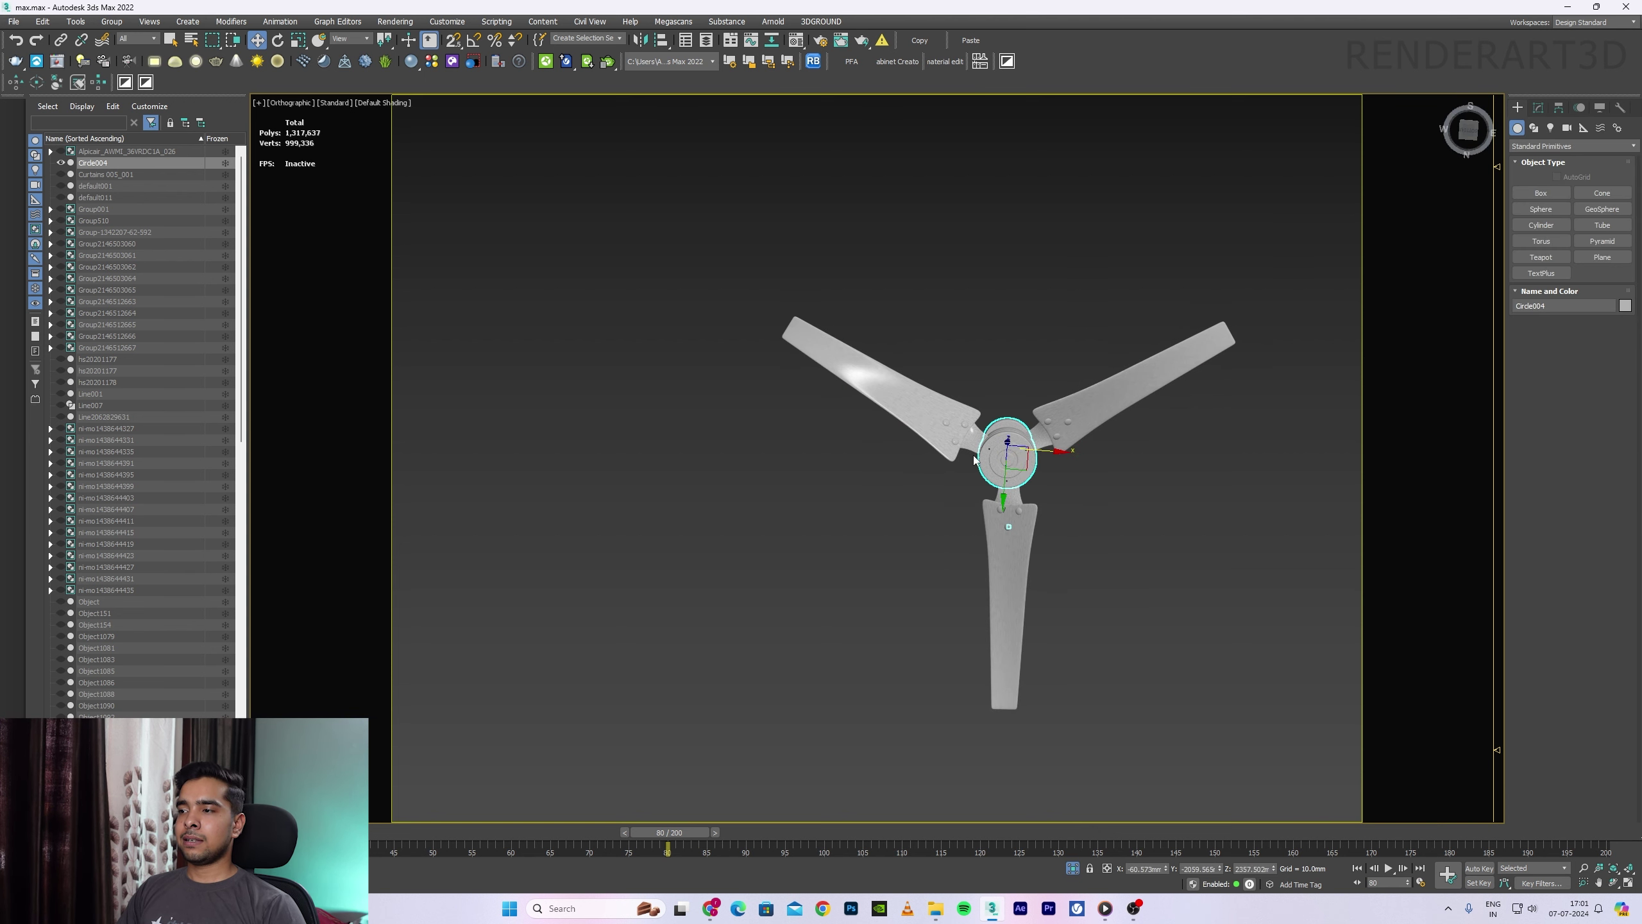
Step: Select the detached blades Object1100 and orbit around them to inspect the hub
{"action": "left_click", "coordinate": [1154, 504]}
{"action": "mouse_move", "coordinate": [1155, 503]}
{"action": "middle_mouse_down", "text": "alt"}
{"action": "mouse_move", "coordinate": [1137, 552]}
{"action": "mouse_move", "coordinate": [1001, 627]}
{"action": "middle_mouse_up", "text": "alt"}
{"action": "left_click", "coordinate": [954, 390]}
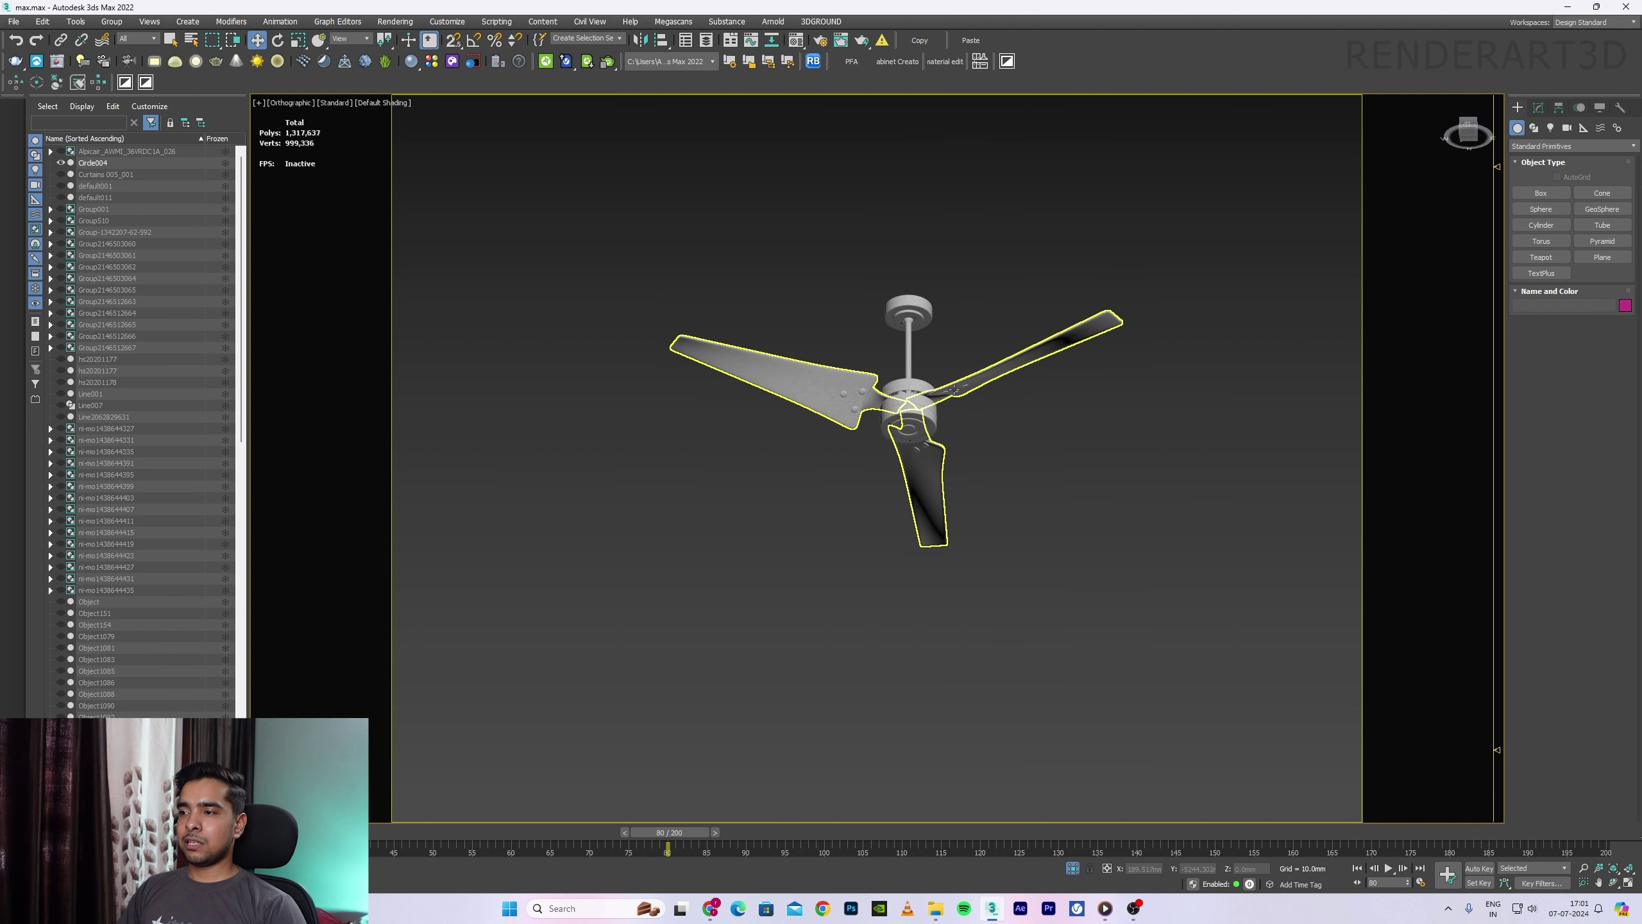
{"action": "key", "text": "z"}
{"action": "mouse_move", "coordinate": [954, 390]}
{"action": "middle_mouse_down", "text": "alt"}
{"action": "mouse_move", "coordinate": [965, 505]}
{"action": "mouse_move", "coordinate": [914, 302]}
{"action": "middle_mouse_up", "text": "alt"}
{"action": "scroll", "coordinate": [914, 302], "scroll_direction": "down", "scroll_amount": 5}
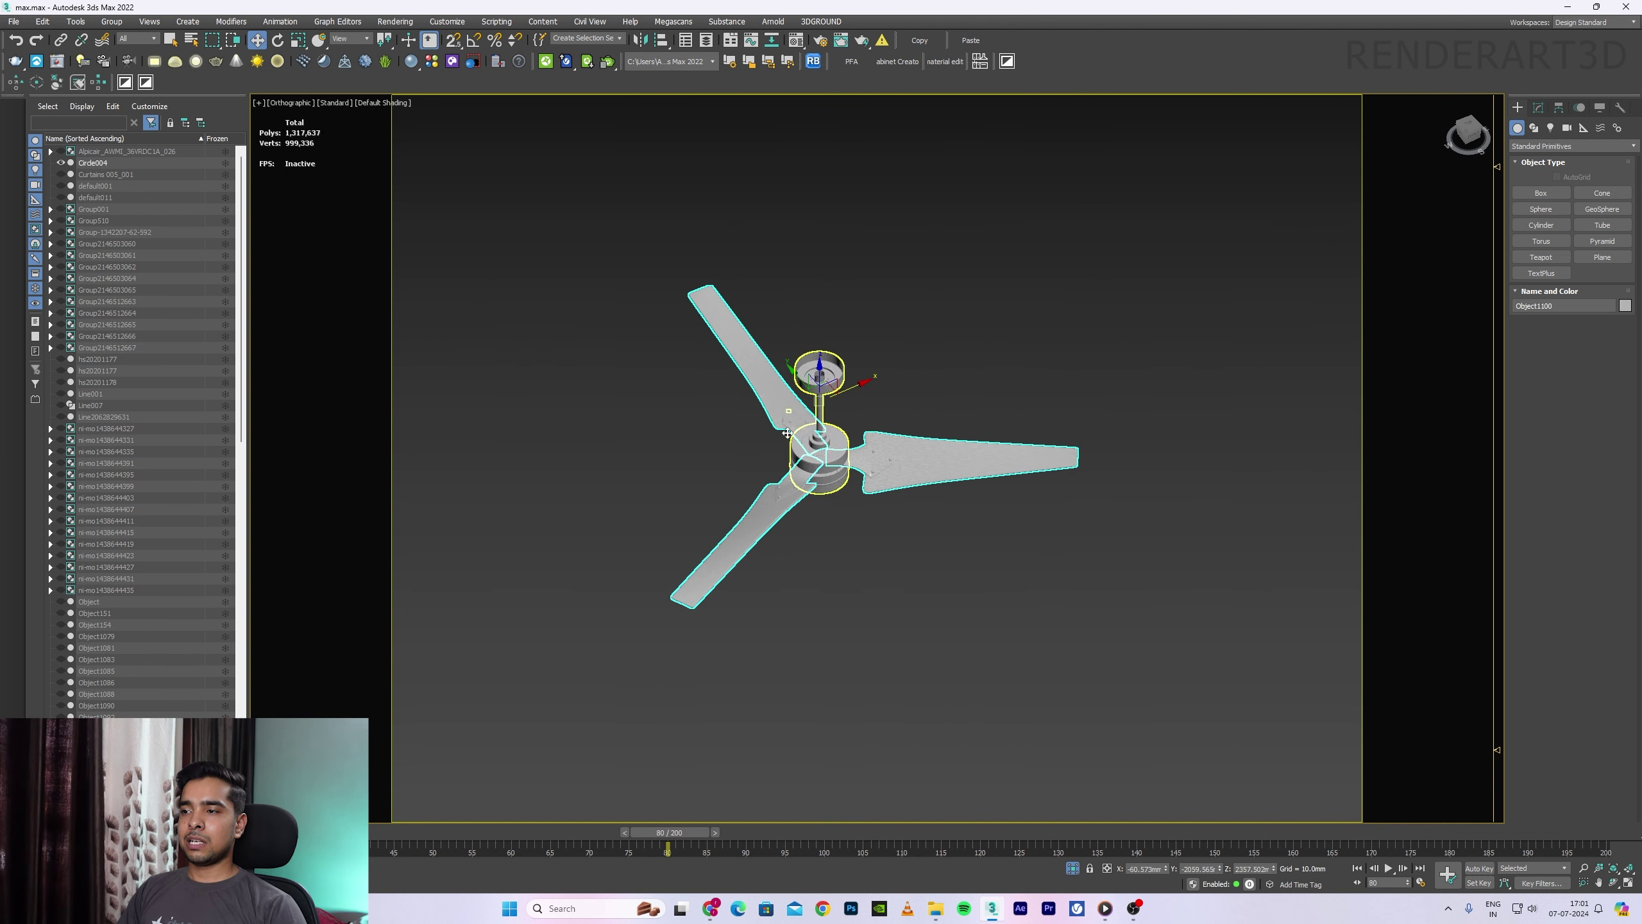
{"action": "scroll", "coordinate": [787, 433], "scroll_direction": "up", "scroll_amount": 5}
{"action": "middle_click_drag", "start_coordinate": [788, 433], "coordinate": [860, 496], "text": "alt"}
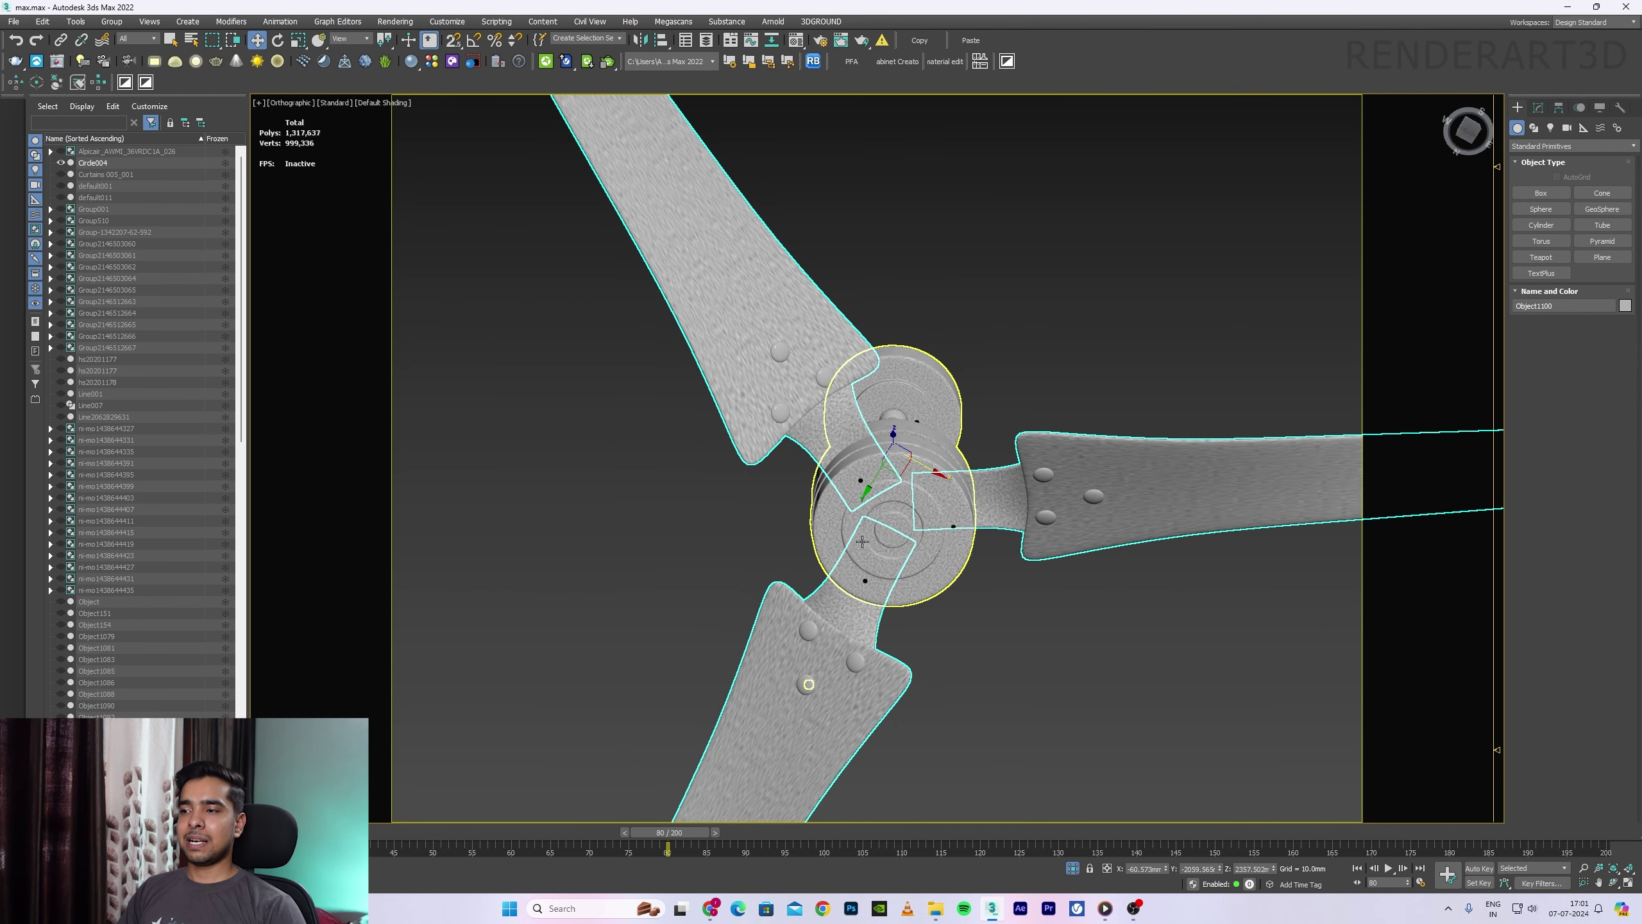
{"action": "scroll", "coordinate": [862, 541], "scroll_direction": "down", "scroll_amount": 2}
{"action": "middle_click_drag", "start_coordinate": [877, 537], "coordinate": [1144, 569], "text": "alt"}
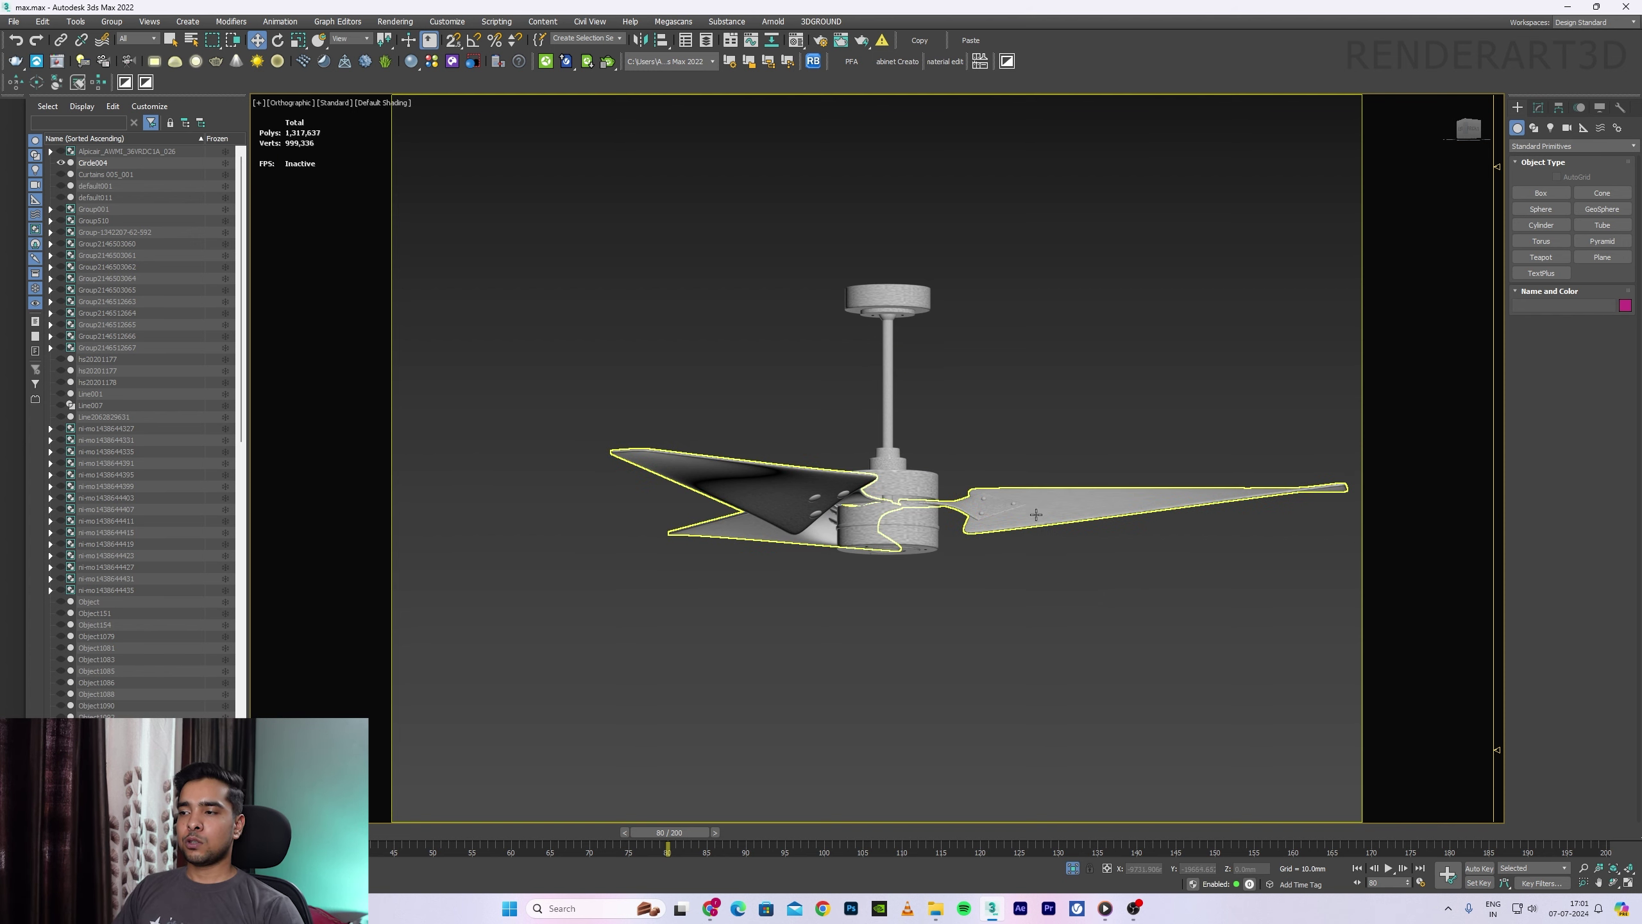
Step: View the whole fan from above and angled, then turn on Auto Key
{"action": "key", "text": "t"}
{"action": "key", "text": "z"}
{"action": "scroll", "coordinate": [936, 588], "scroll_direction": "down", "scroll_amount": 3}
{"action": "middle_click_drag", "start_coordinate": [936, 589], "coordinate": [942, 390], "text": "alt"}
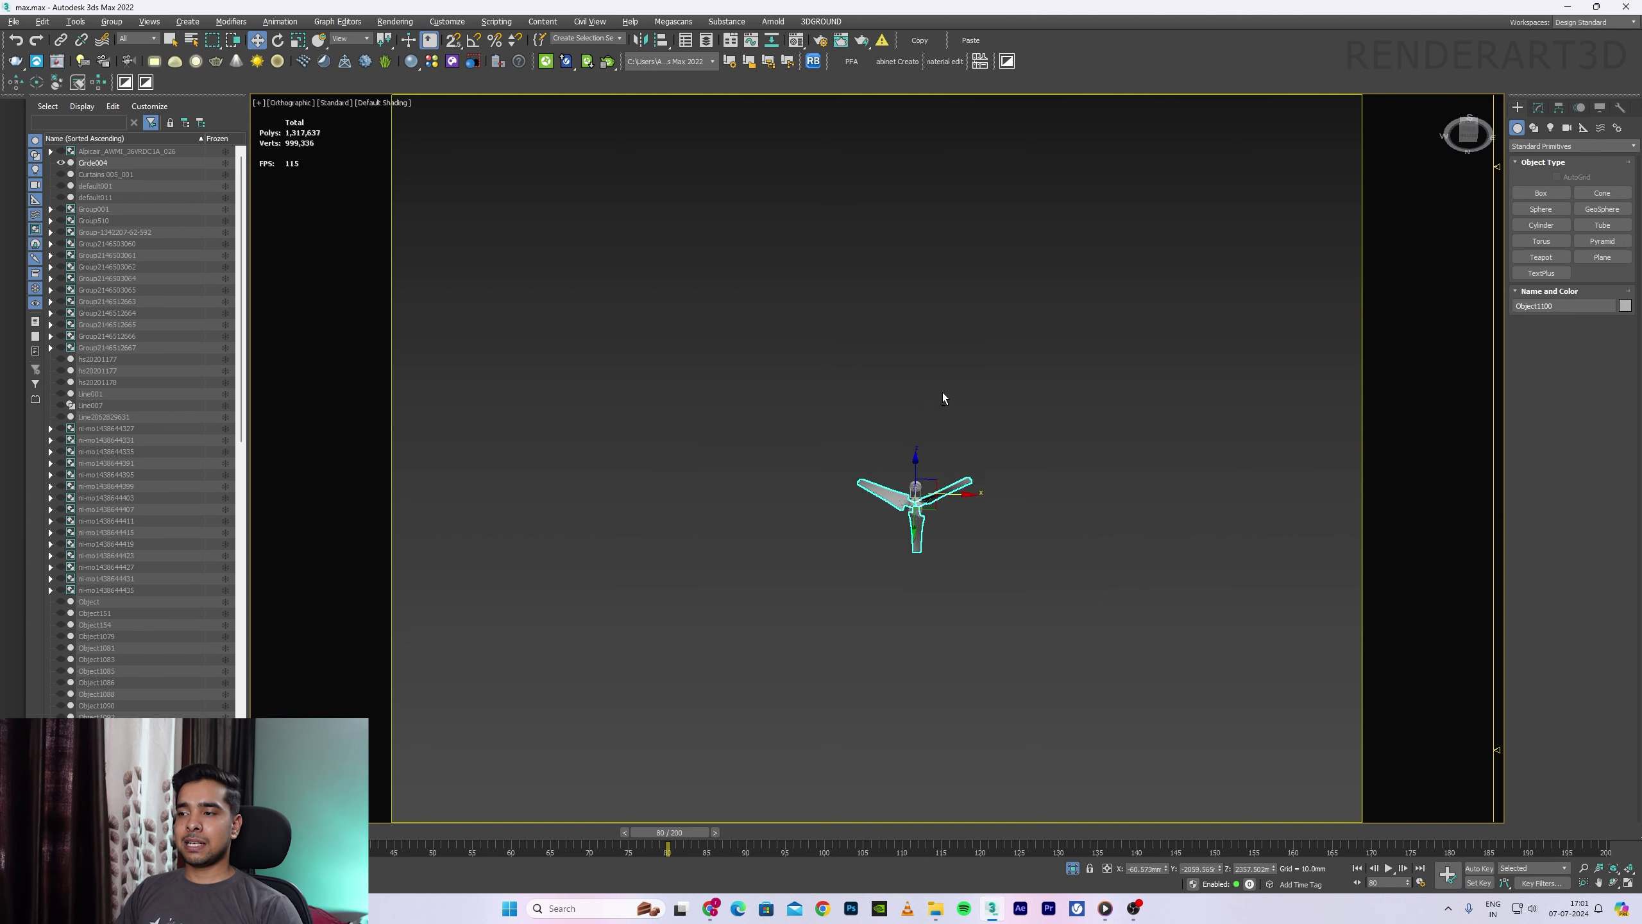
{"action": "scroll", "coordinate": [942, 390], "scroll_direction": "up", "scroll_amount": 5}
{"action": "middle_click_drag", "start_coordinate": [889, 543], "coordinate": [978, 674], "text": "alt"}
{"action": "middle_click_drag", "start_coordinate": [1025, 594], "coordinate": [1015, 490], "text": "alt"}
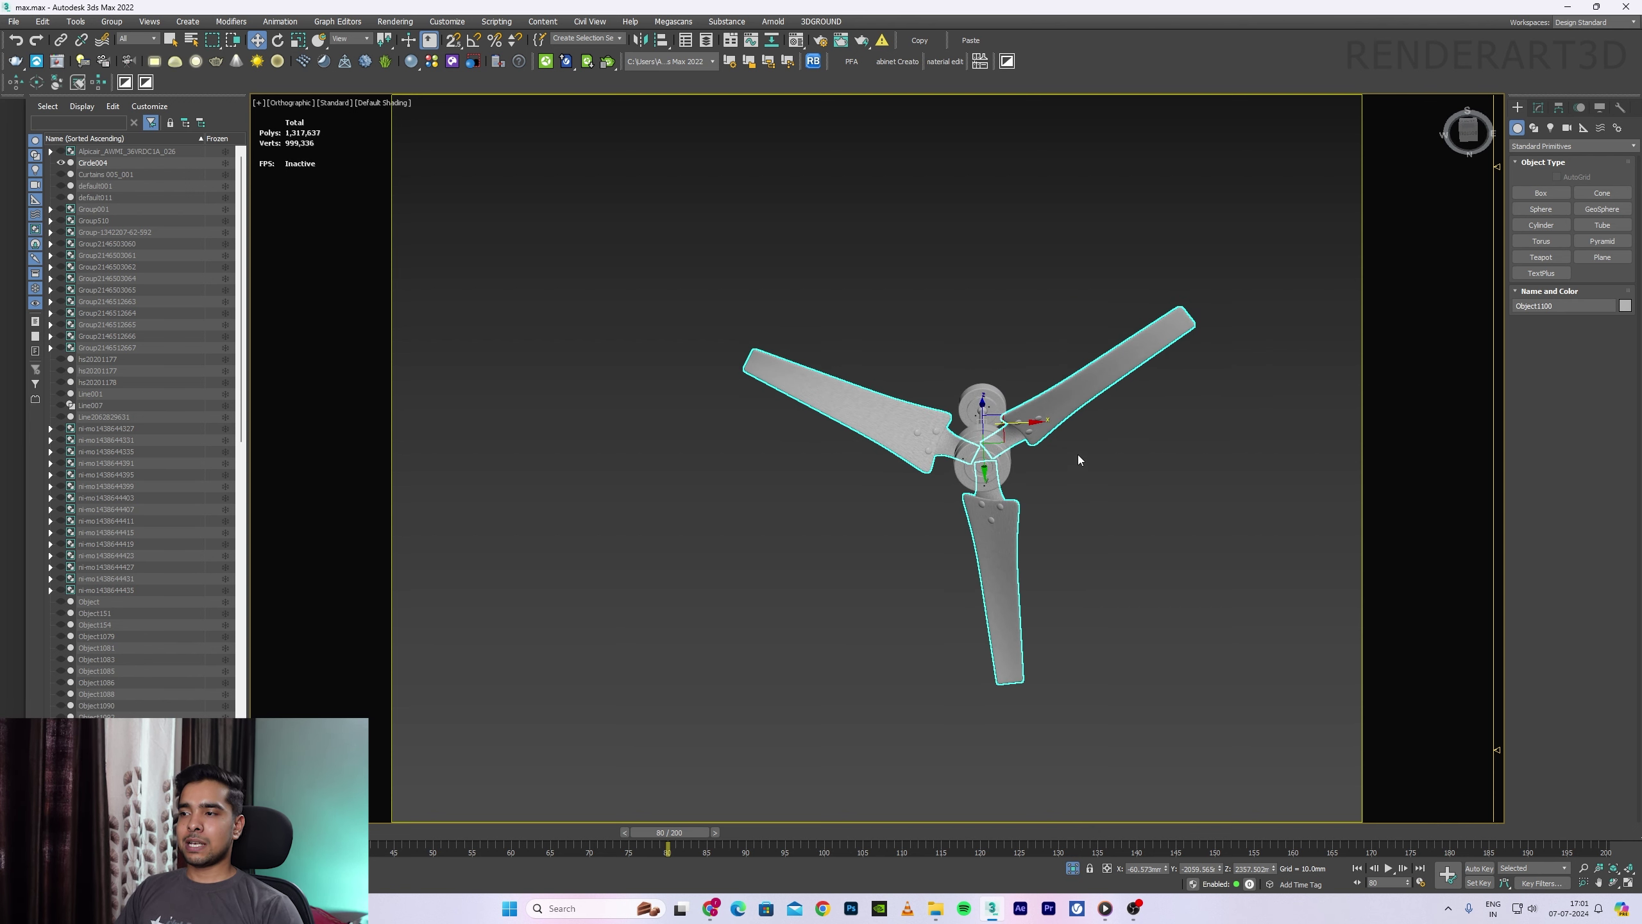
{"action": "scroll", "coordinate": [1078, 454], "scroll_direction": "up", "scroll_amount": 1}
{"action": "scroll", "coordinate": [1160, 693], "scroll_direction": "up", "scroll_amount": 1}
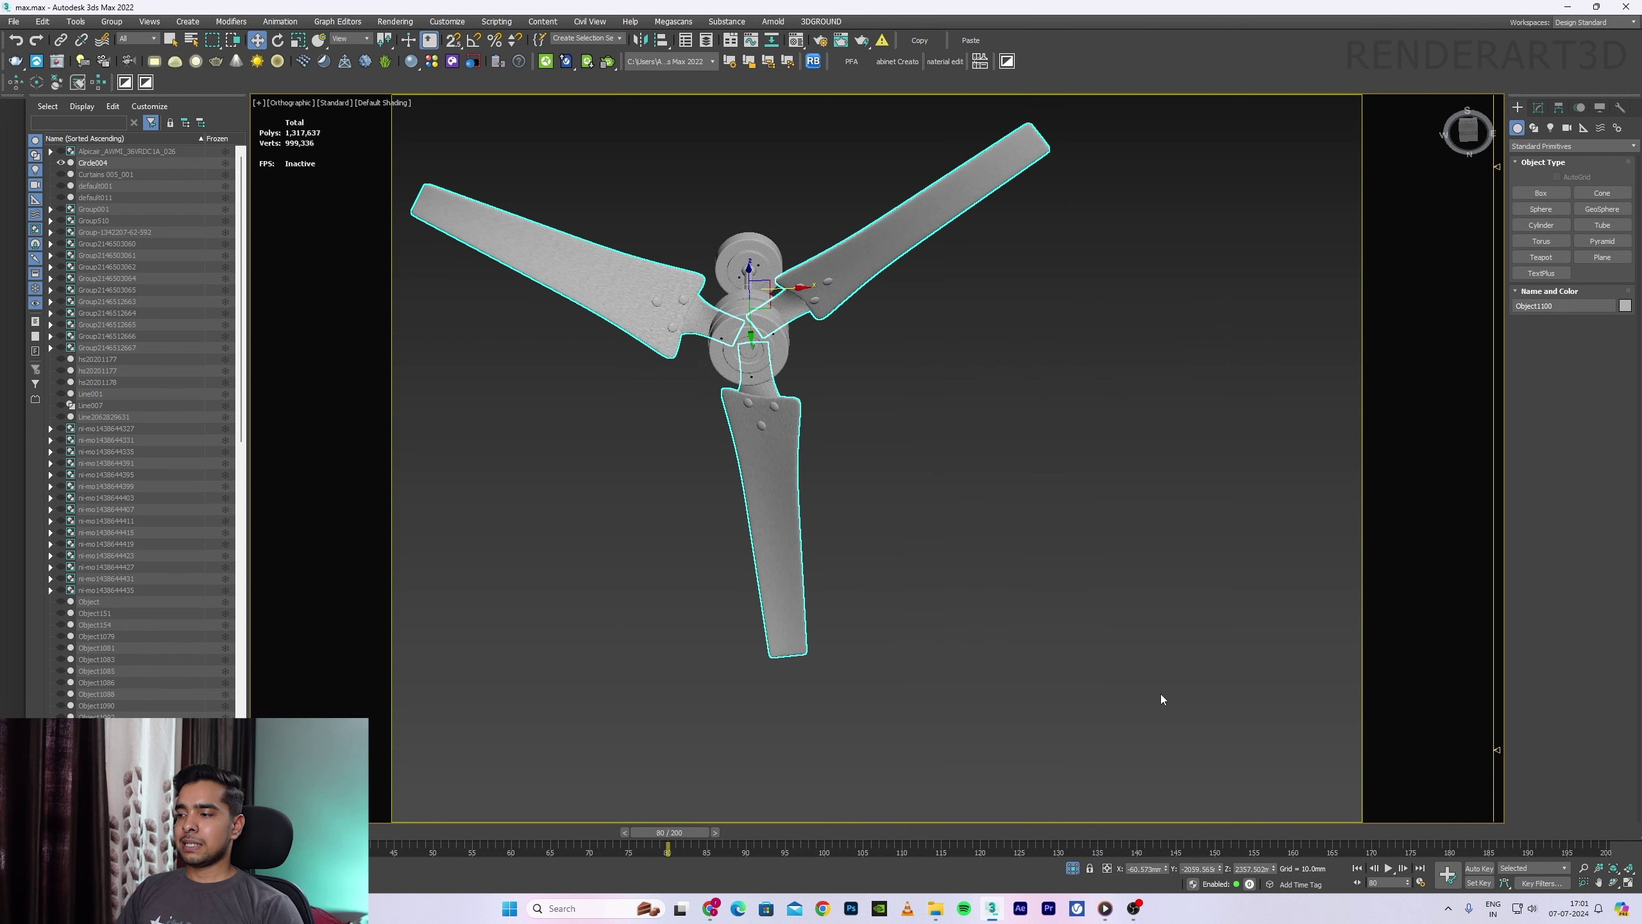
{"action": "left_click", "coordinate": [1480, 868]}
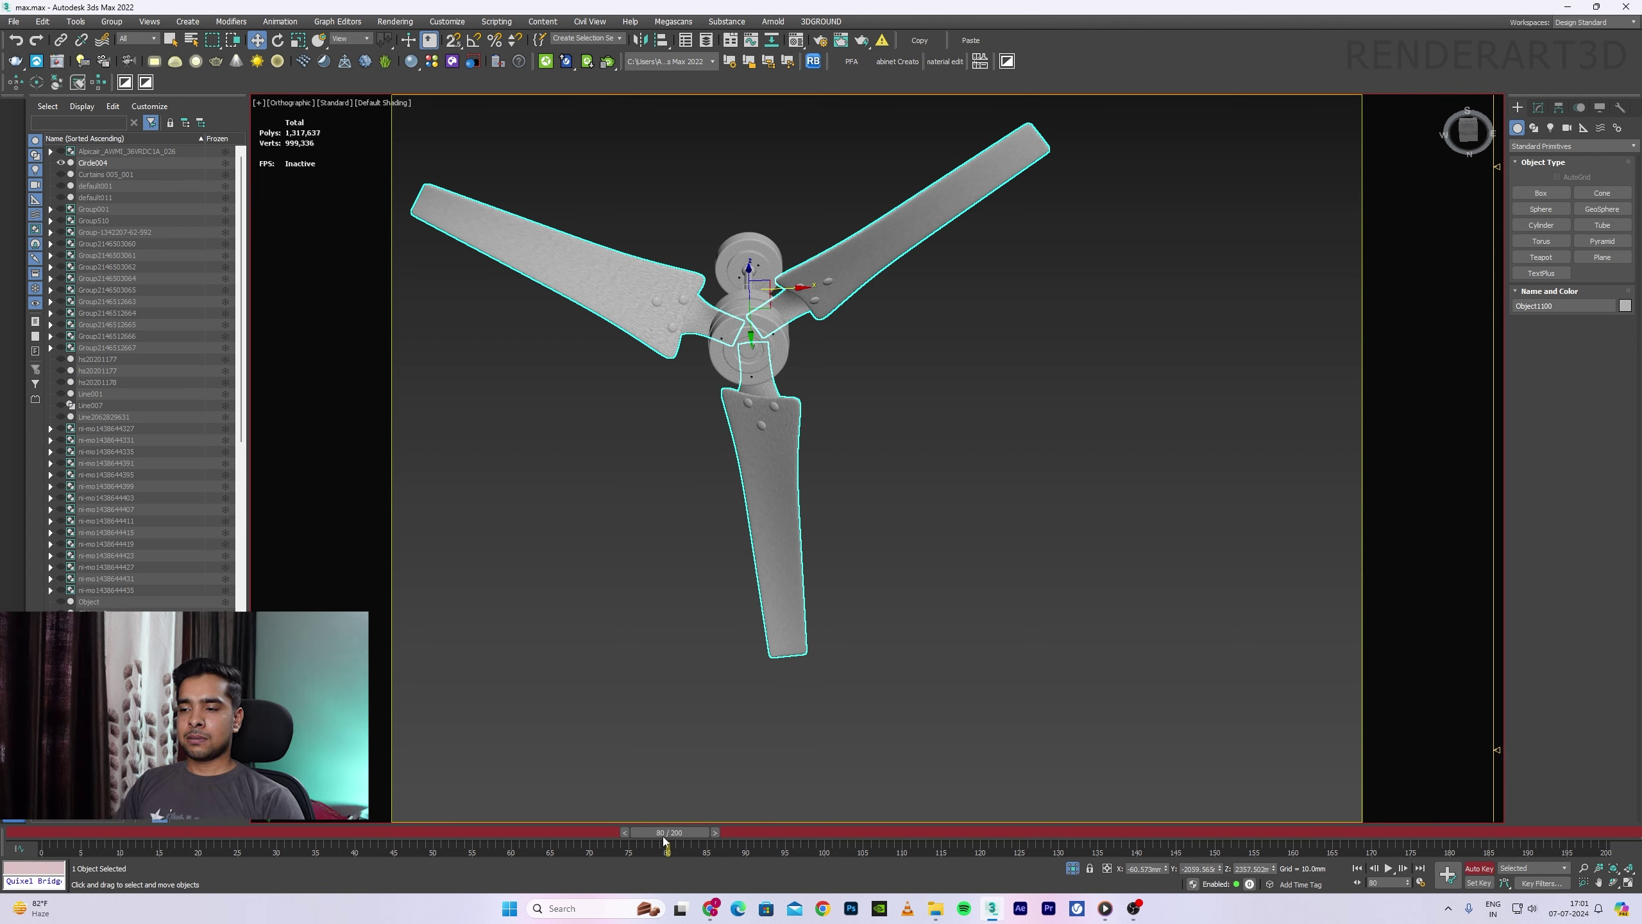
Step: Reset the timeline to frame 0 and turn Auto Key back on
{"action": "left_click_drag", "start_coordinate": [665, 834], "coordinate": [276, 835]}
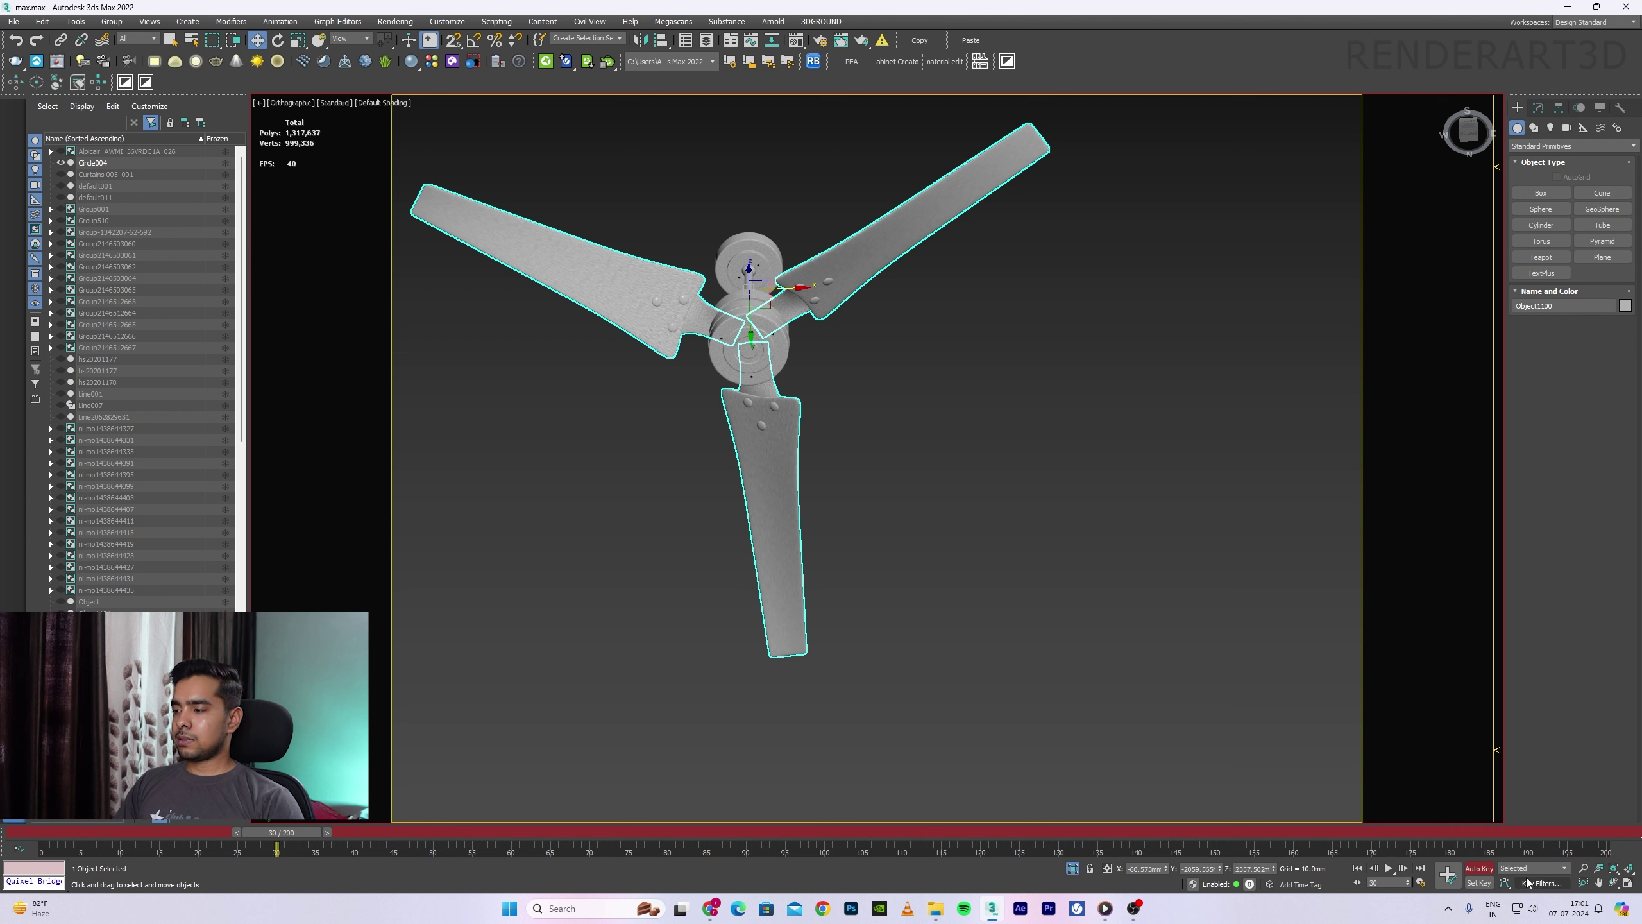
{"action": "left_click", "coordinate": [1479, 868]}
{"action": "mouse_move", "coordinate": [279, 832]}
{"action": "left_mouse_down"}
{"action": "mouse_move", "coordinate": [64, 832]}
{"action": "mouse_move", "coordinate": [227, 840]}
{"action": "left_mouse_up"}
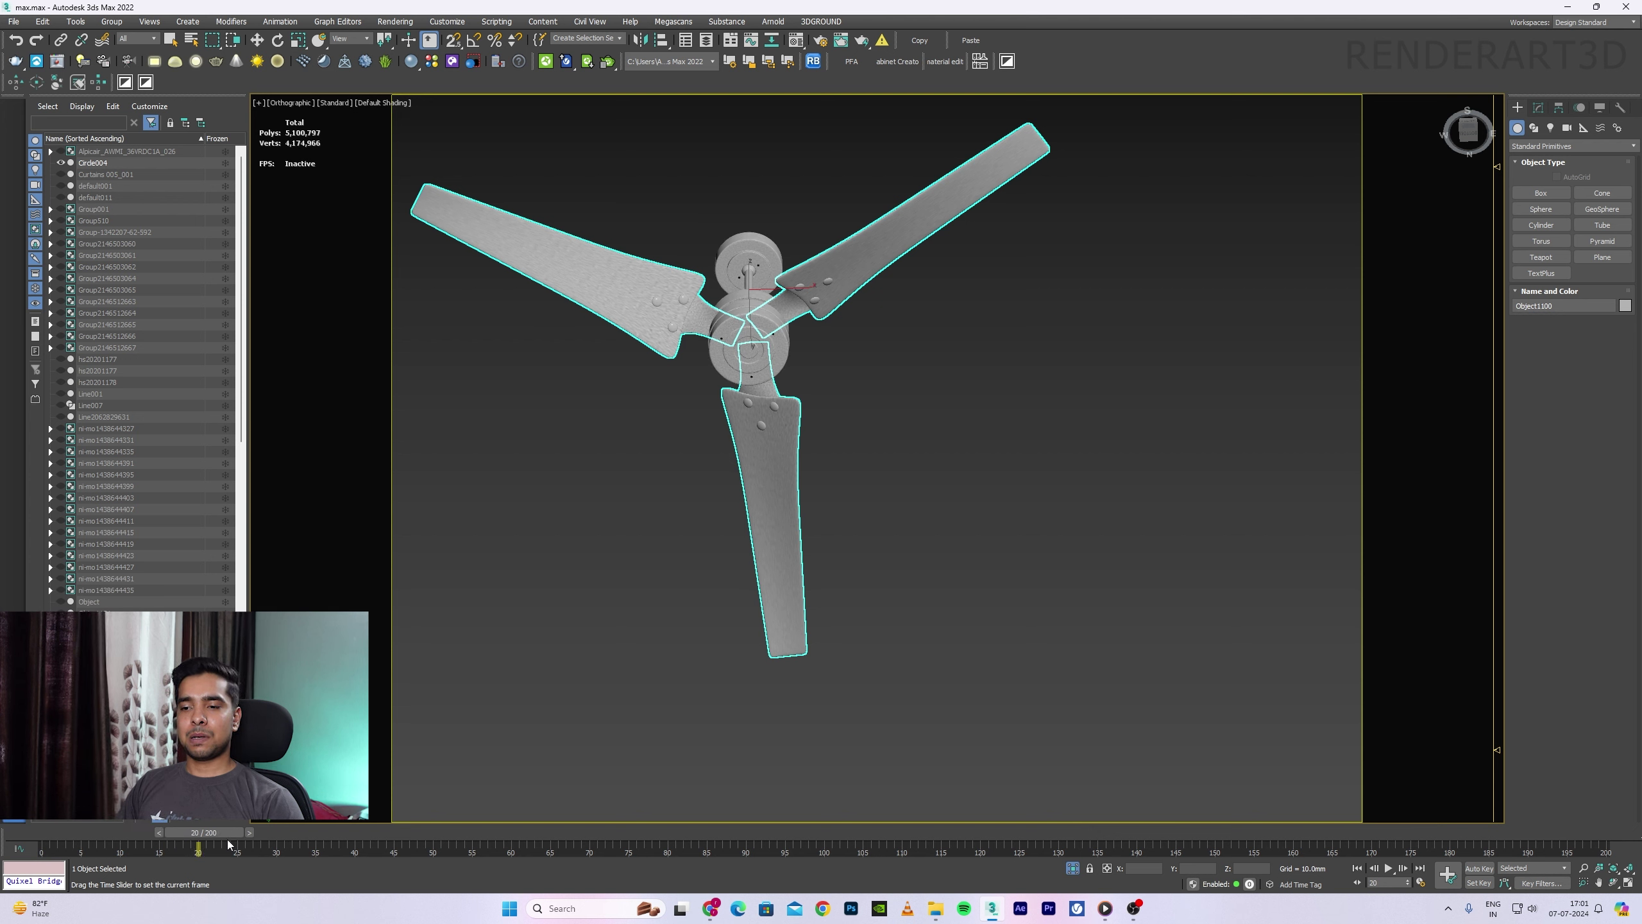
{"action": "key", "text": "w"}
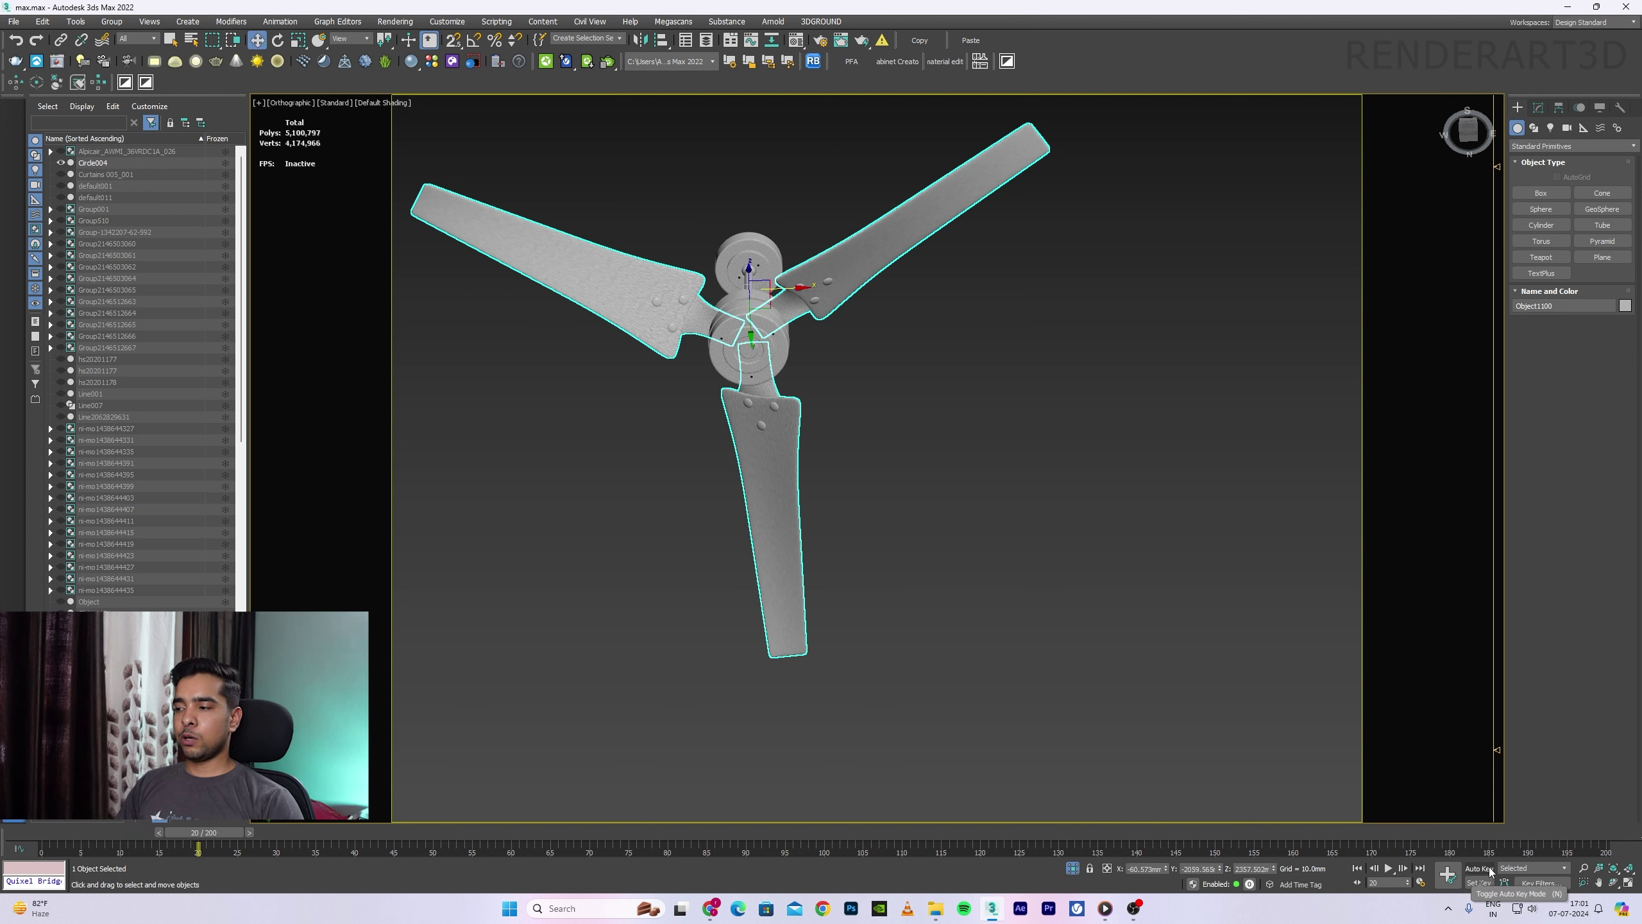
{"action": "left_click", "coordinate": [1479, 868]}
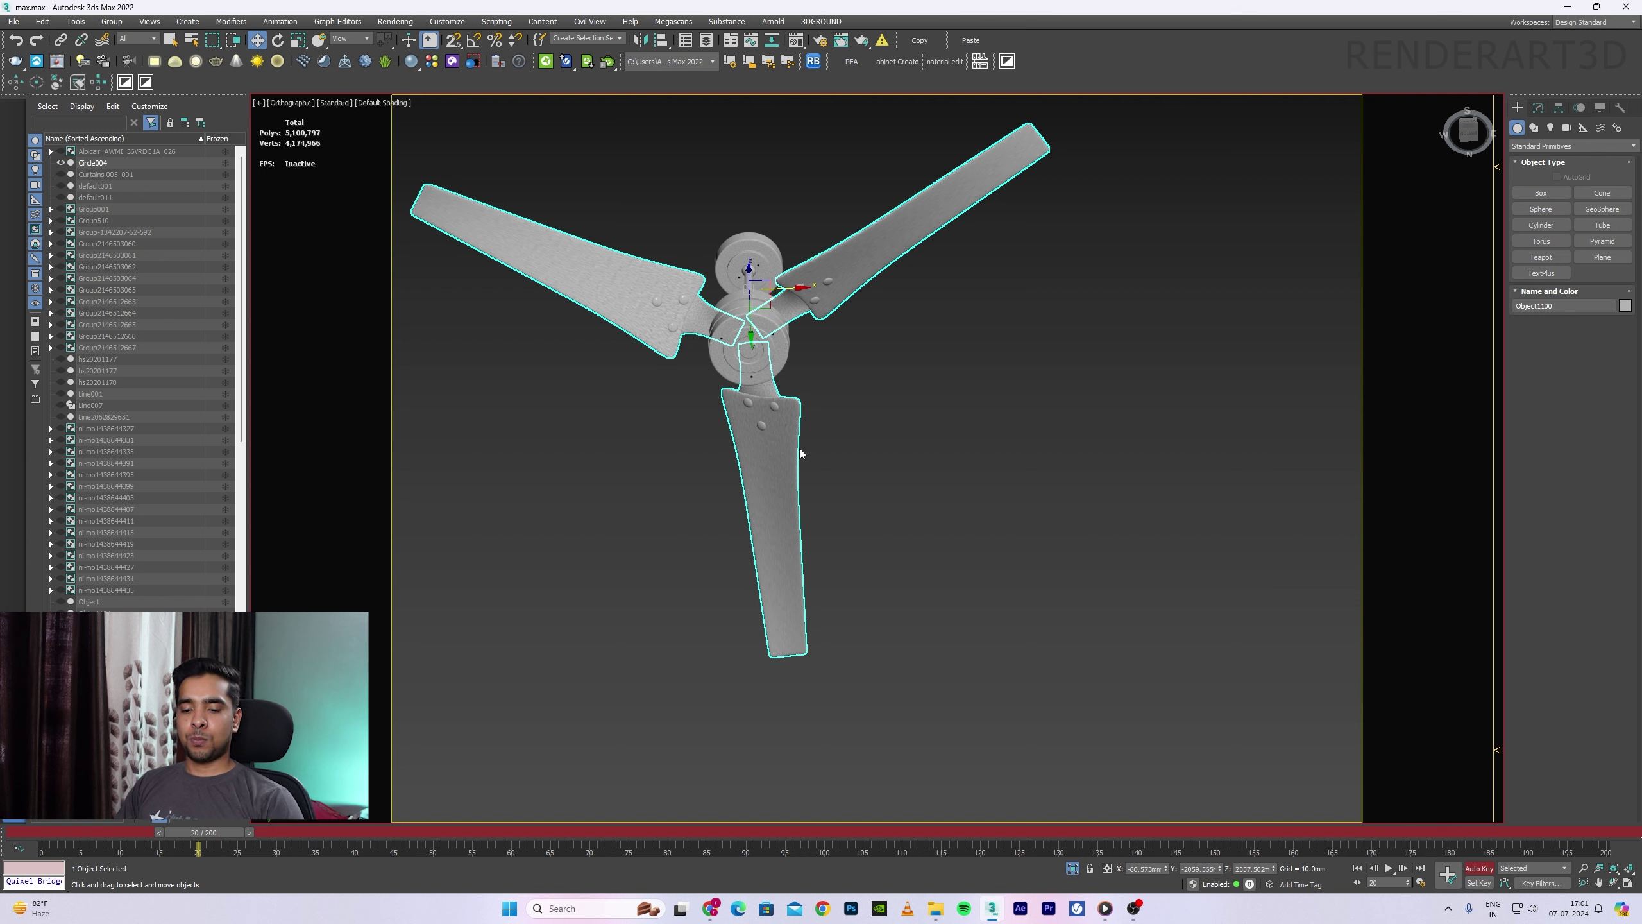
Step: Key a 360° Z rotation of the blades at frame 20 and preview the spin
{"action": "key", "text": "e"}
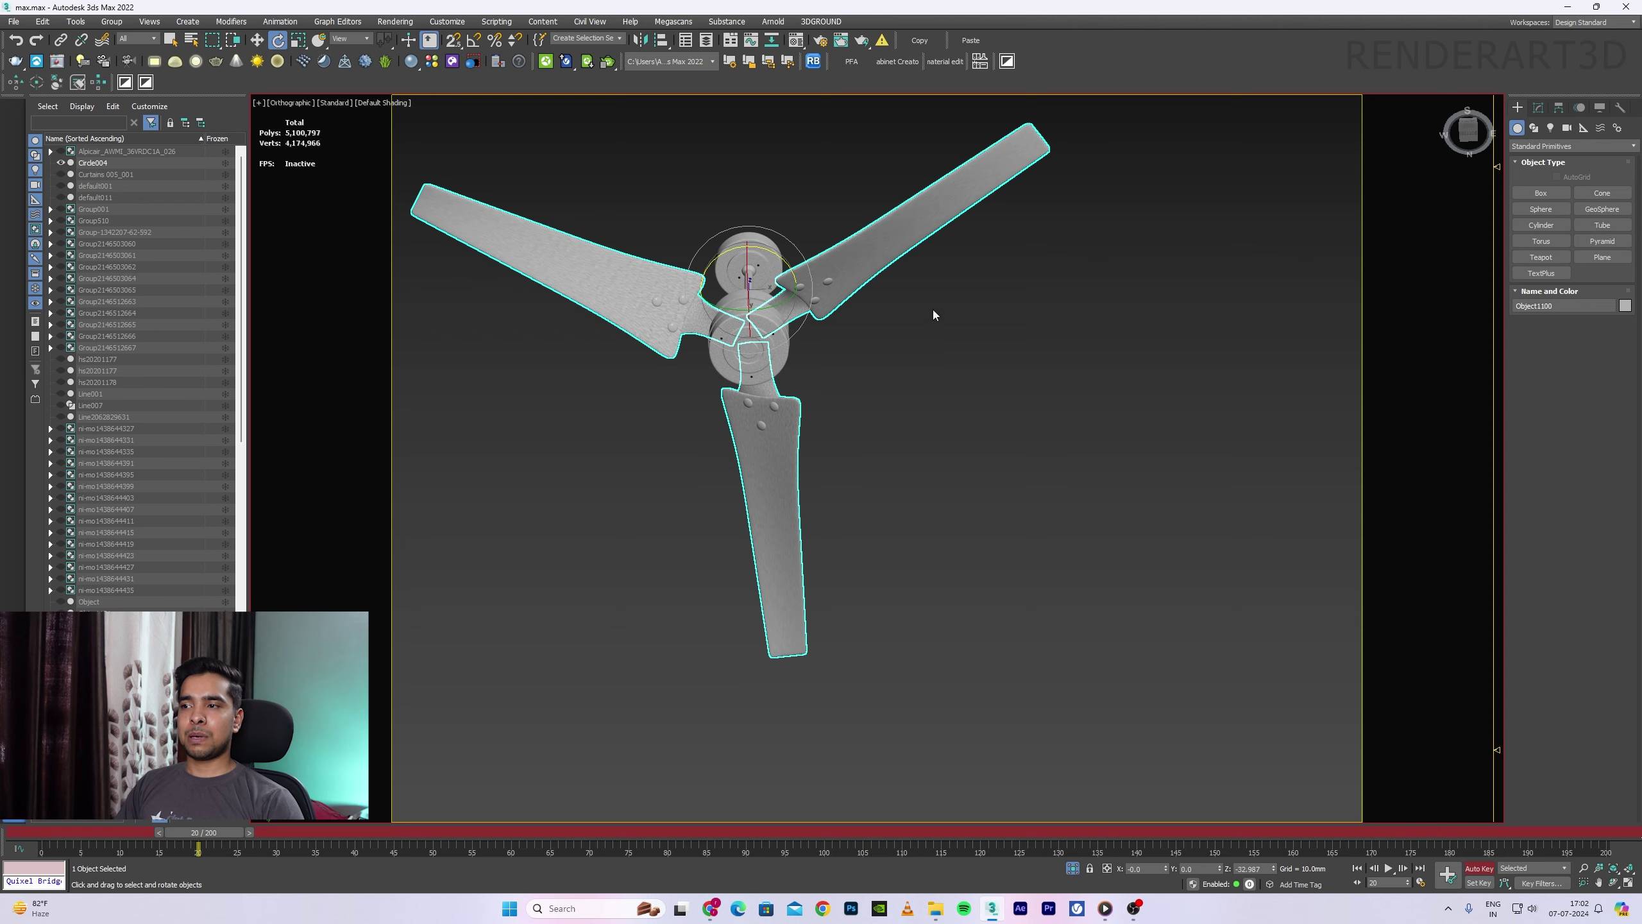
{"action": "mouse_move", "coordinate": [759, 248]}
{"action": "left_mouse_down"}
{"action": "mouse_move", "coordinate": [972, 574]}
{"action": "mouse_move", "coordinate": [1097, 725]}
{"action": "left_mouse_up"}
{"action": "left_click_drag", "start_coordinate": [1107, 748], "coordinate": [1103, 752]}
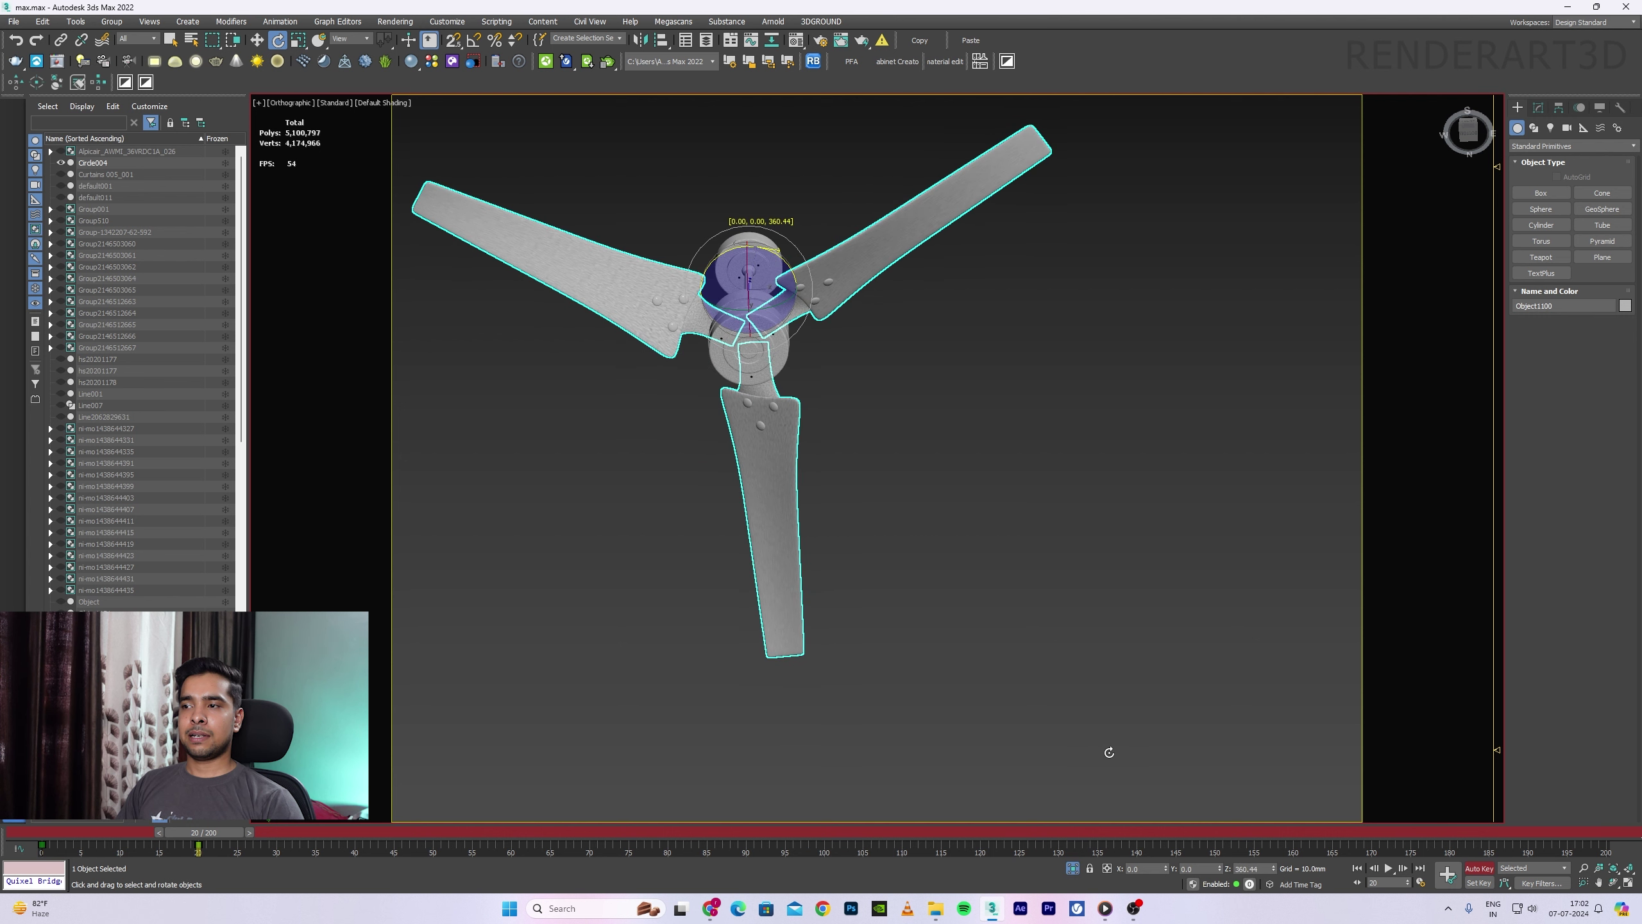
{"action": "left_click", "coordinate": [1391, 875]}
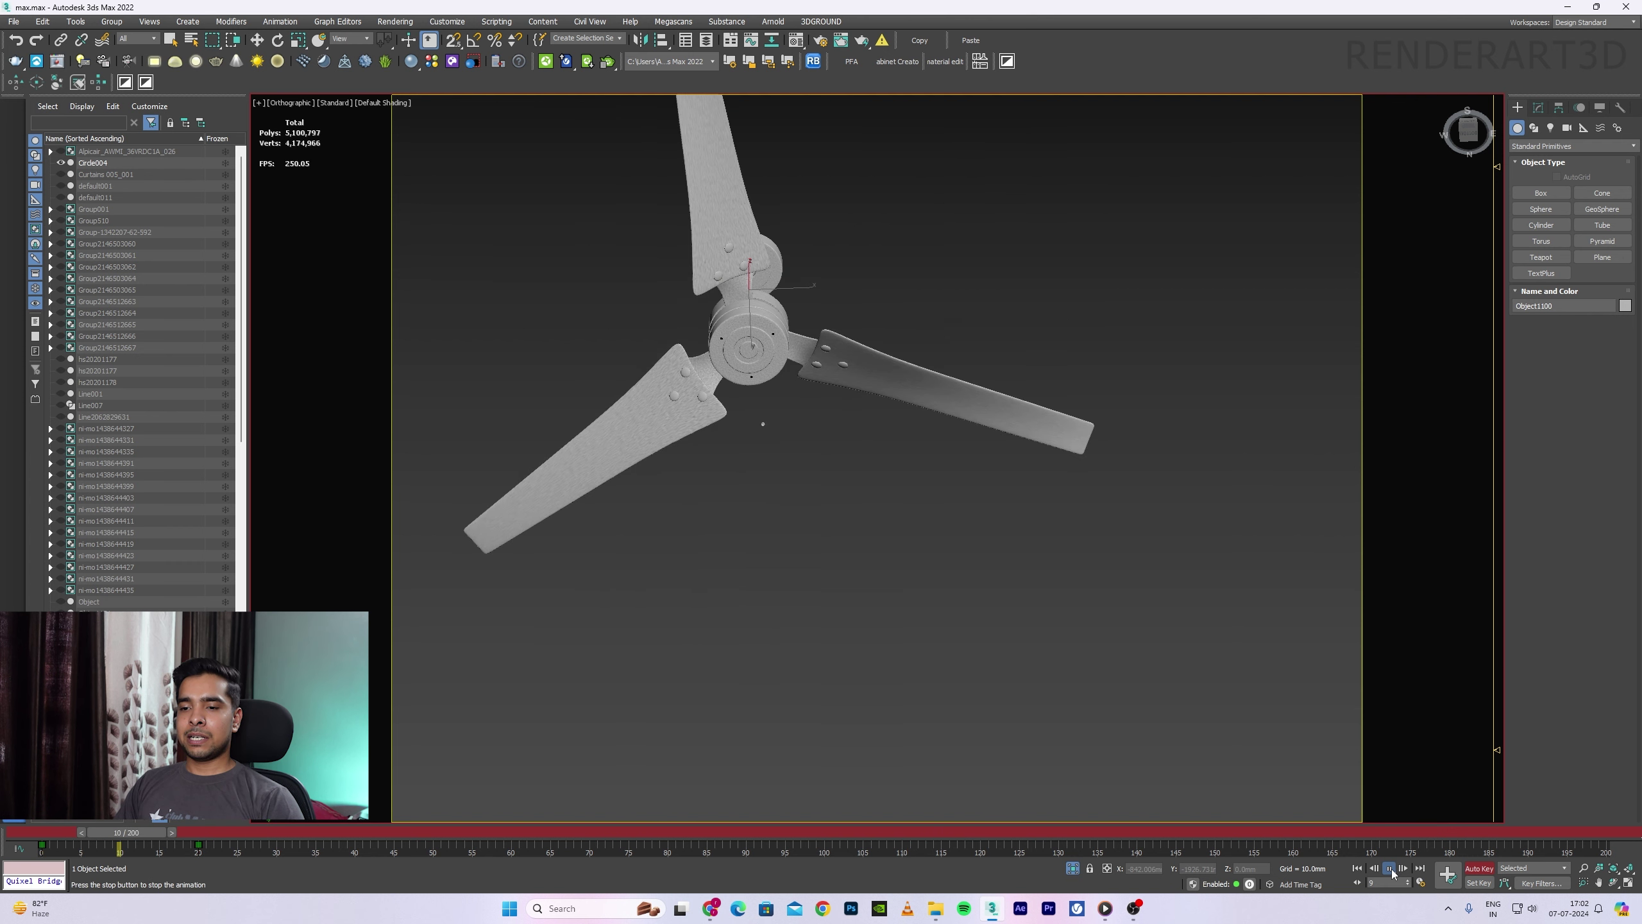
{"action": "key", "text": "slash"}
{"action": "key", "text": "e"}
{"action": "left_click_drag", "start_coordinate": [163, 832], "coordinate": [55, 836]}
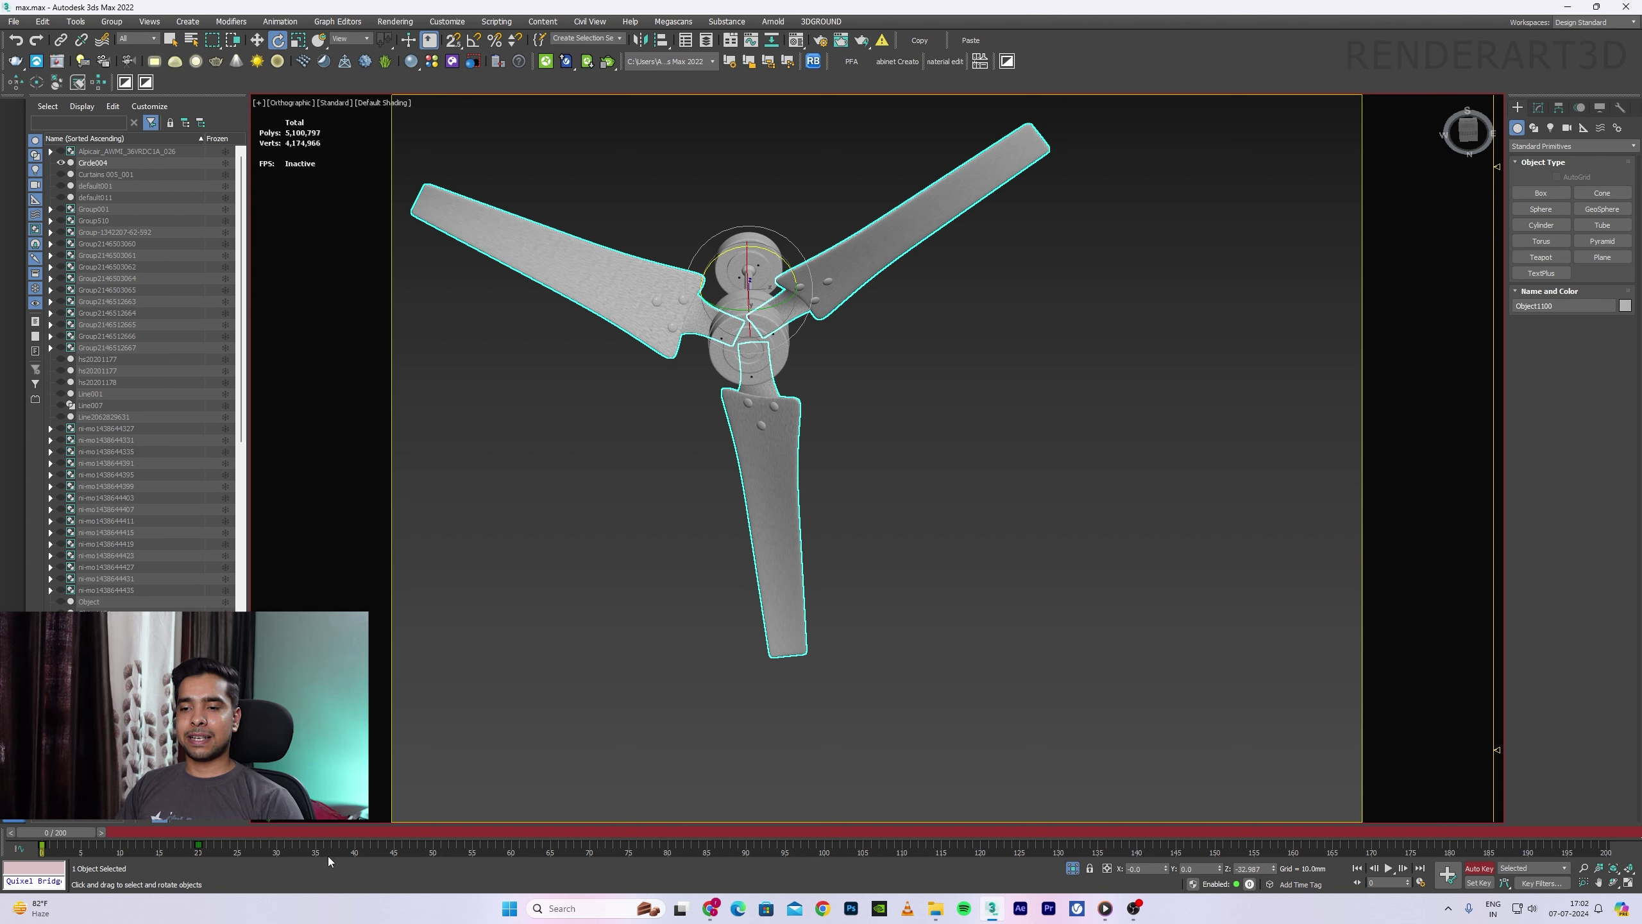
Step: Play and scrub the fan animation to review the keyed spin
{"action": "left_click", "coordinate": [1388, 869]}
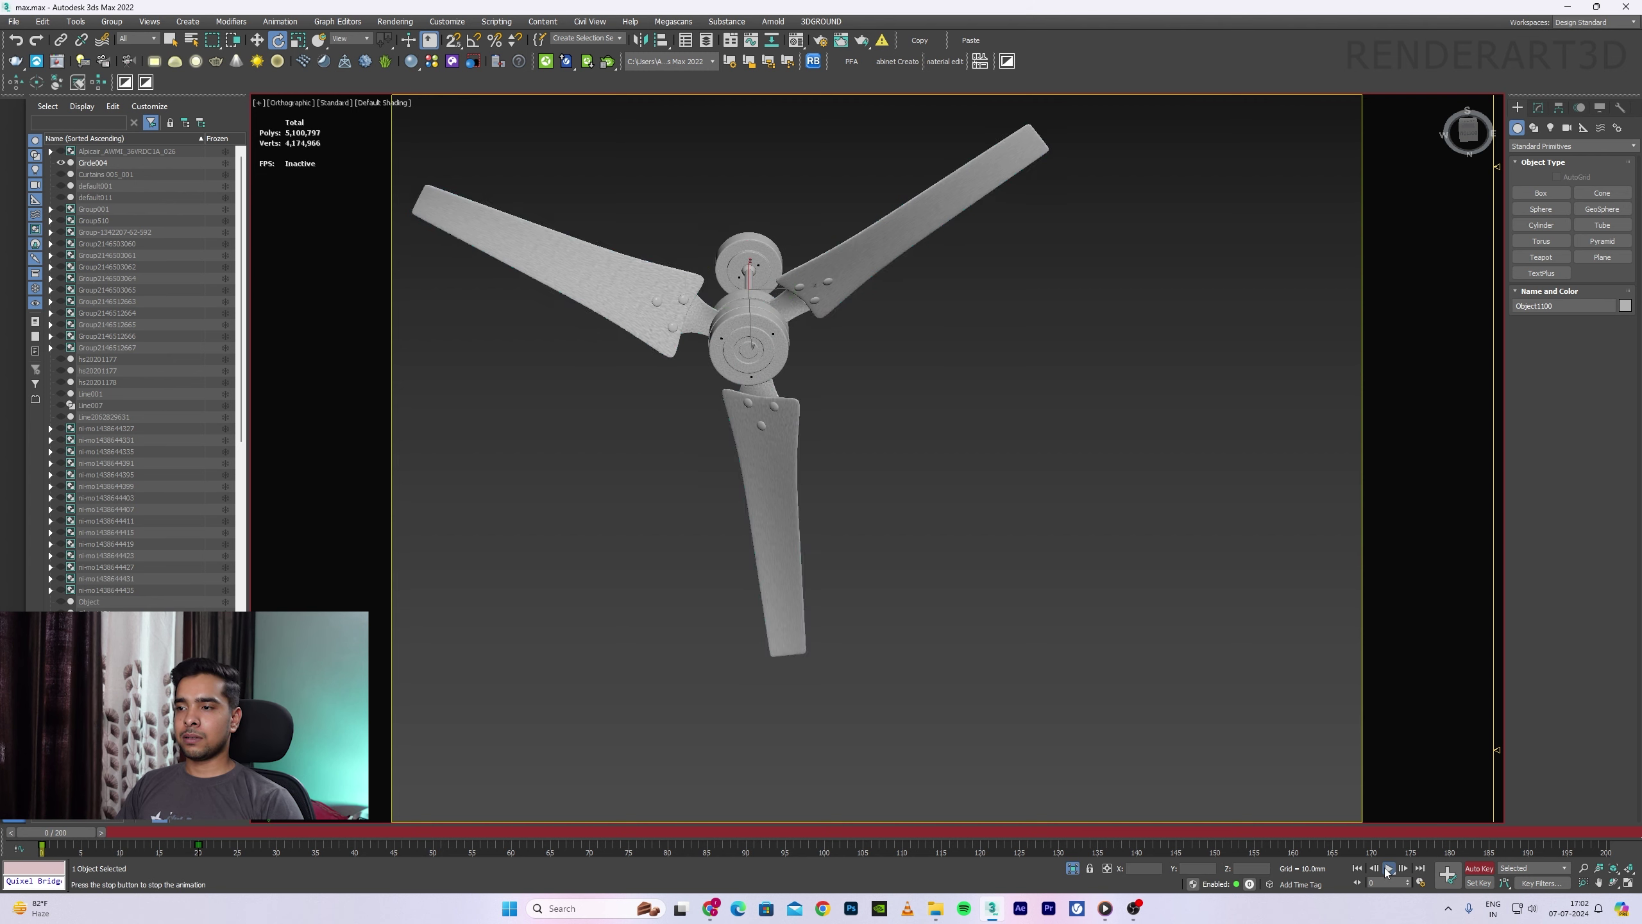
{"action": "left_click", "coordinate": [1389, 869]}
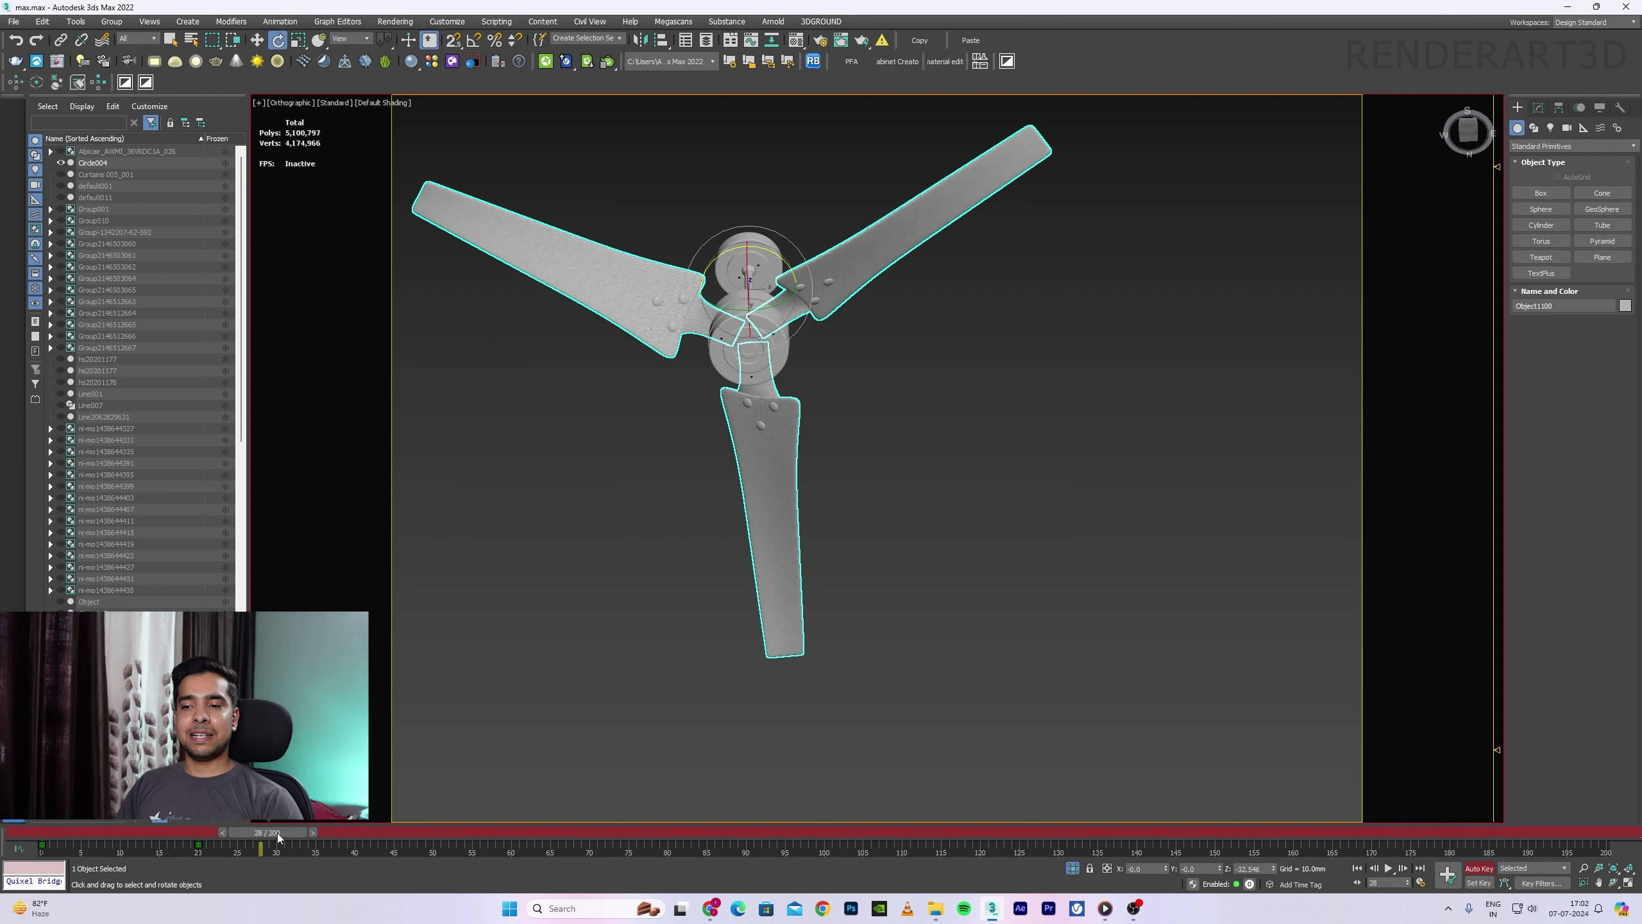
{"action": "left_click_drag", "start_coordinate": [267, 832], "coordinate": [113, 832]}
{"action": "key", "text": "e"}
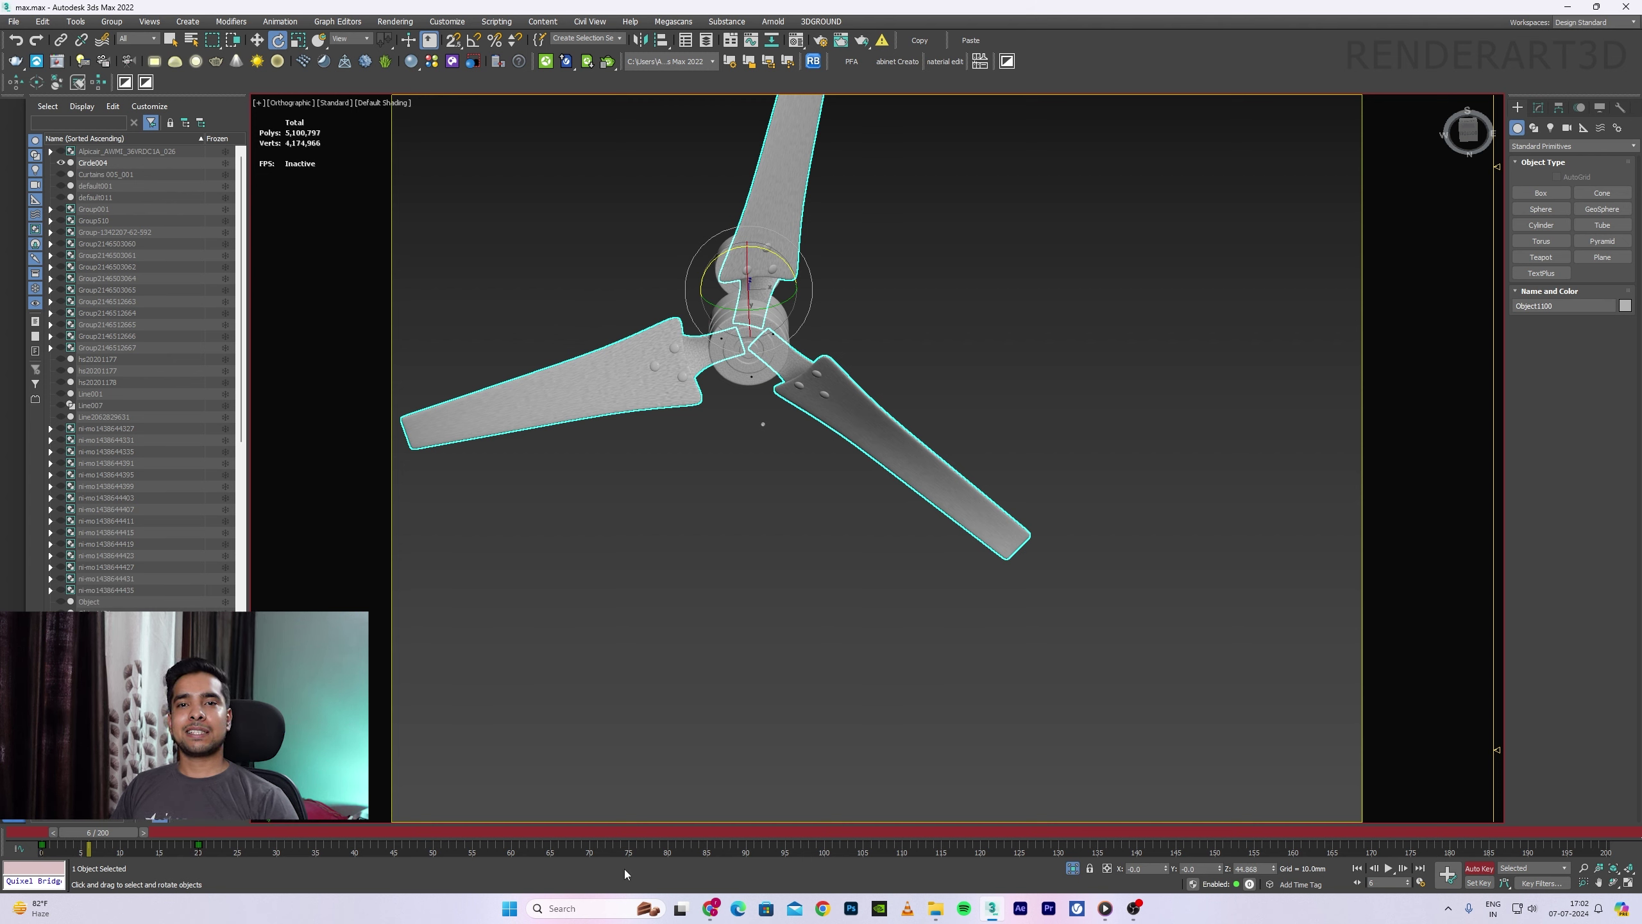
{"action": "left_click_drag", "start_coordinate": [167, 832], "coordinate": [160, 836]}
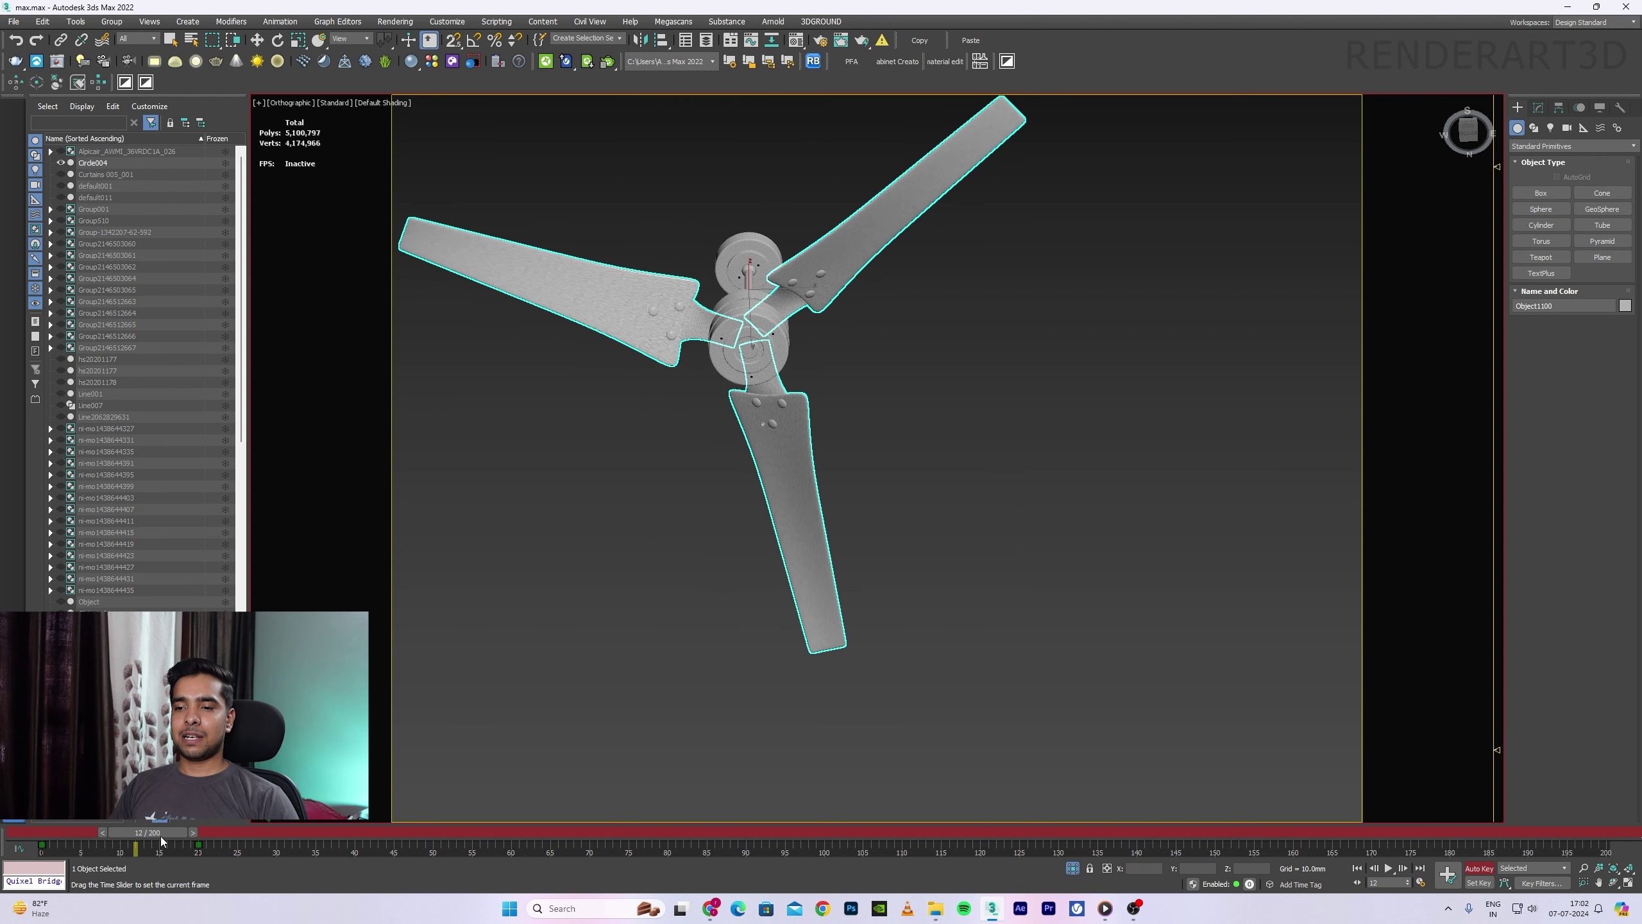
{"action": "left_click", "coordinate": [1388, 868]}
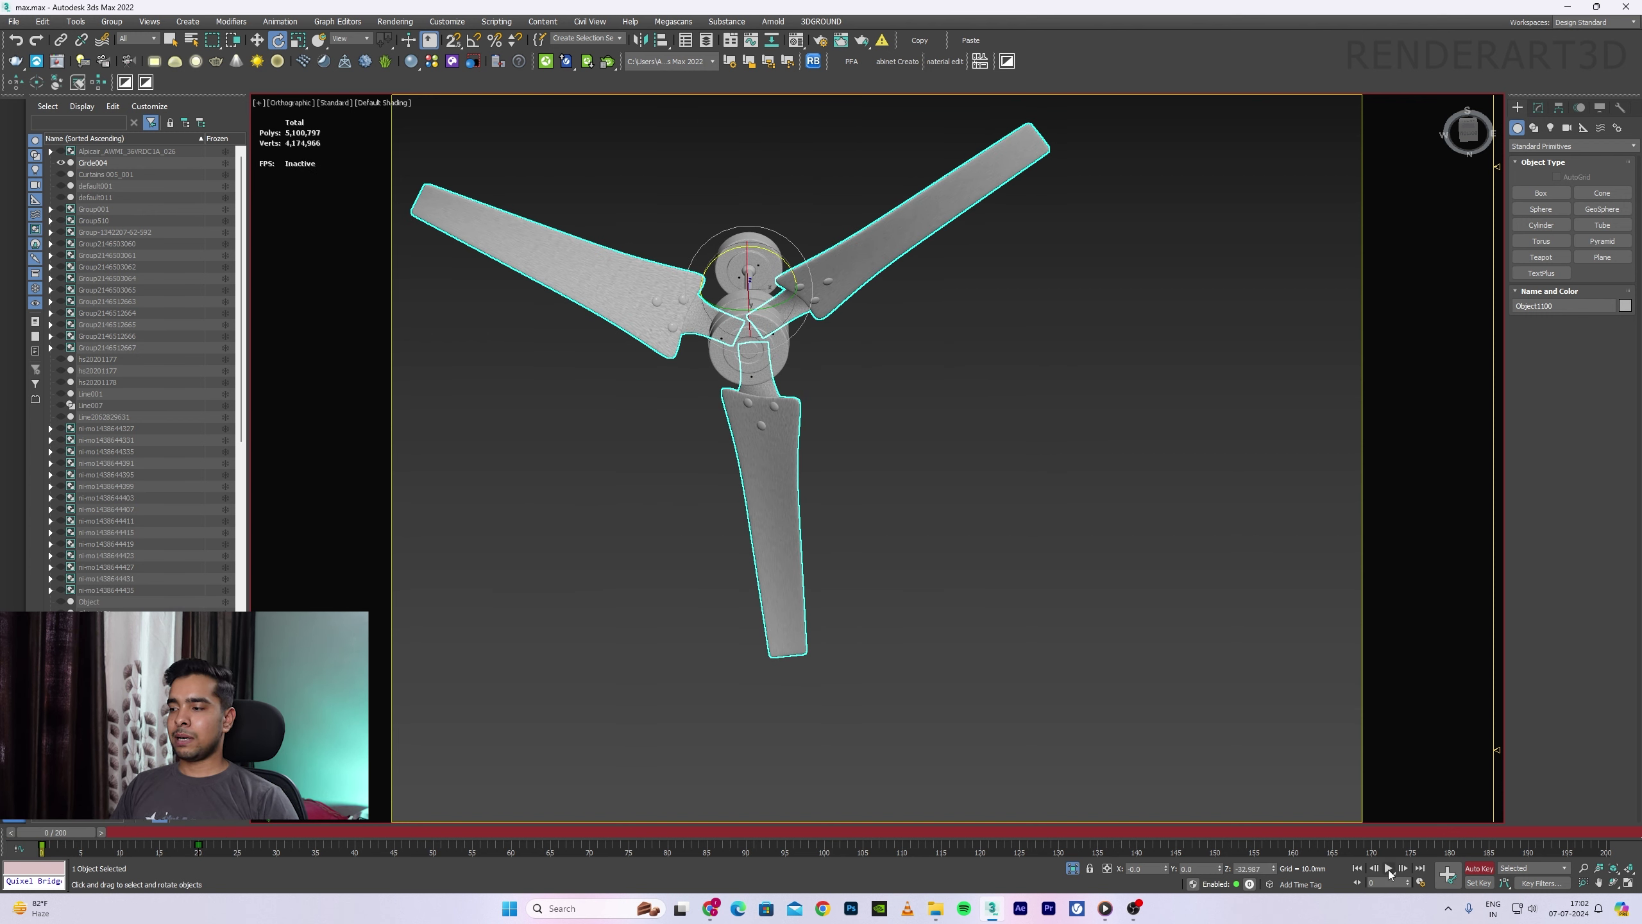
{"action": "left_click", "coordinate": [1389, 868]}
{"action": "left_click", "coordinate": [1389, 868]}
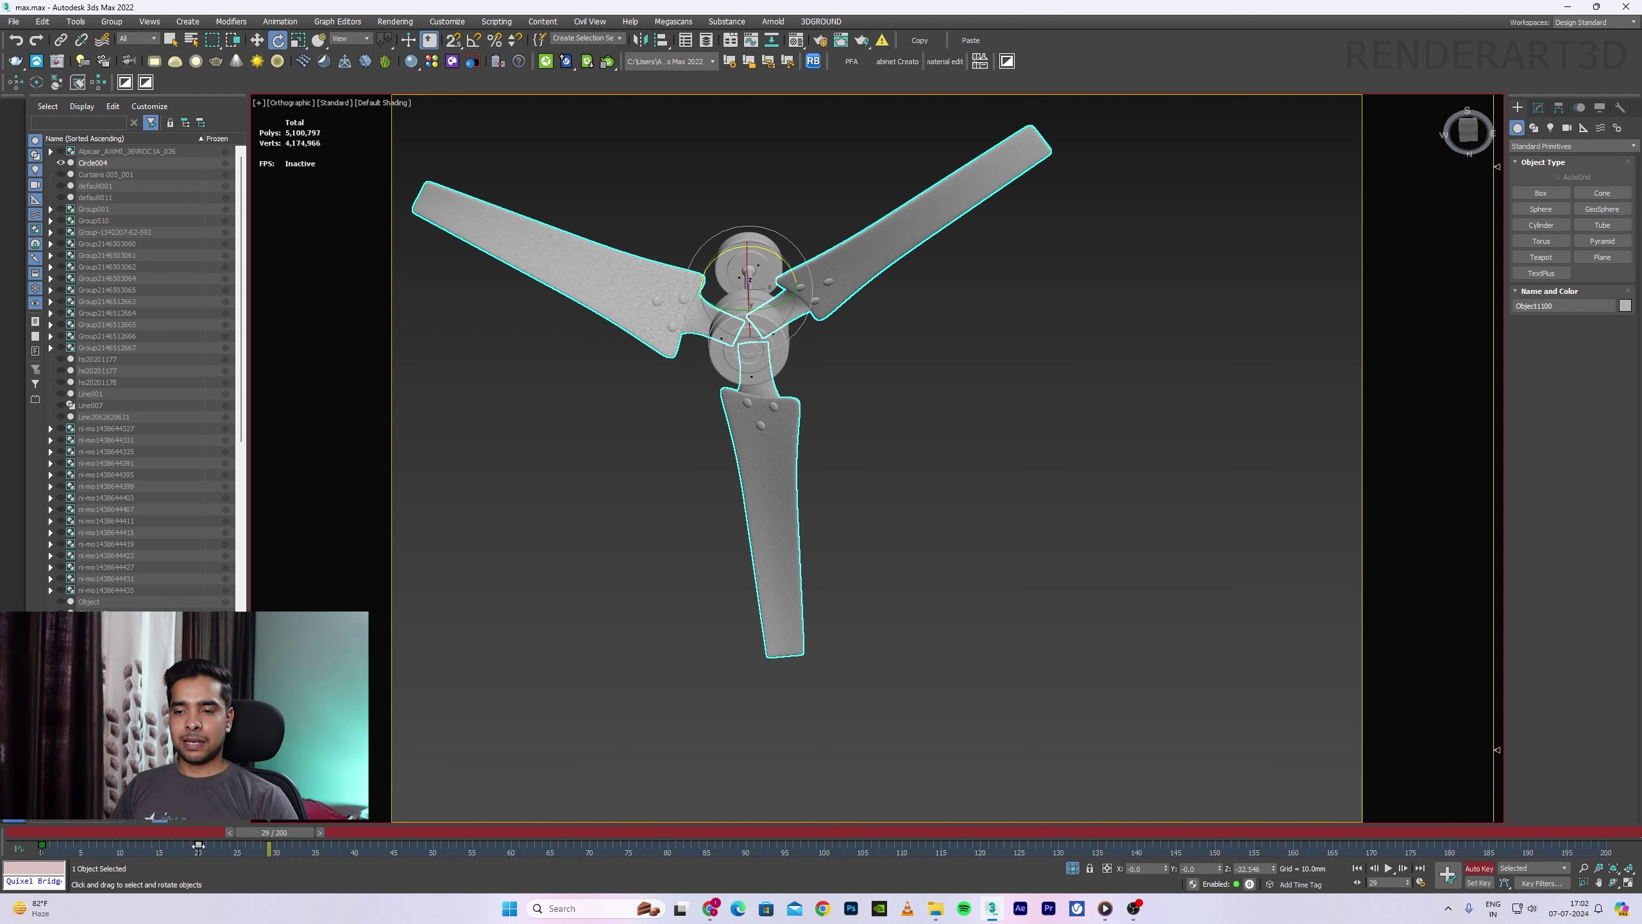
Step: Move the rotation key from frame 20 to 35 and play back the slower spin
{"action": "left_click_drag", "start_coordinate": [198, 845], "coordinate": [315, 853]}
{"action": "key", "text": "slash"}
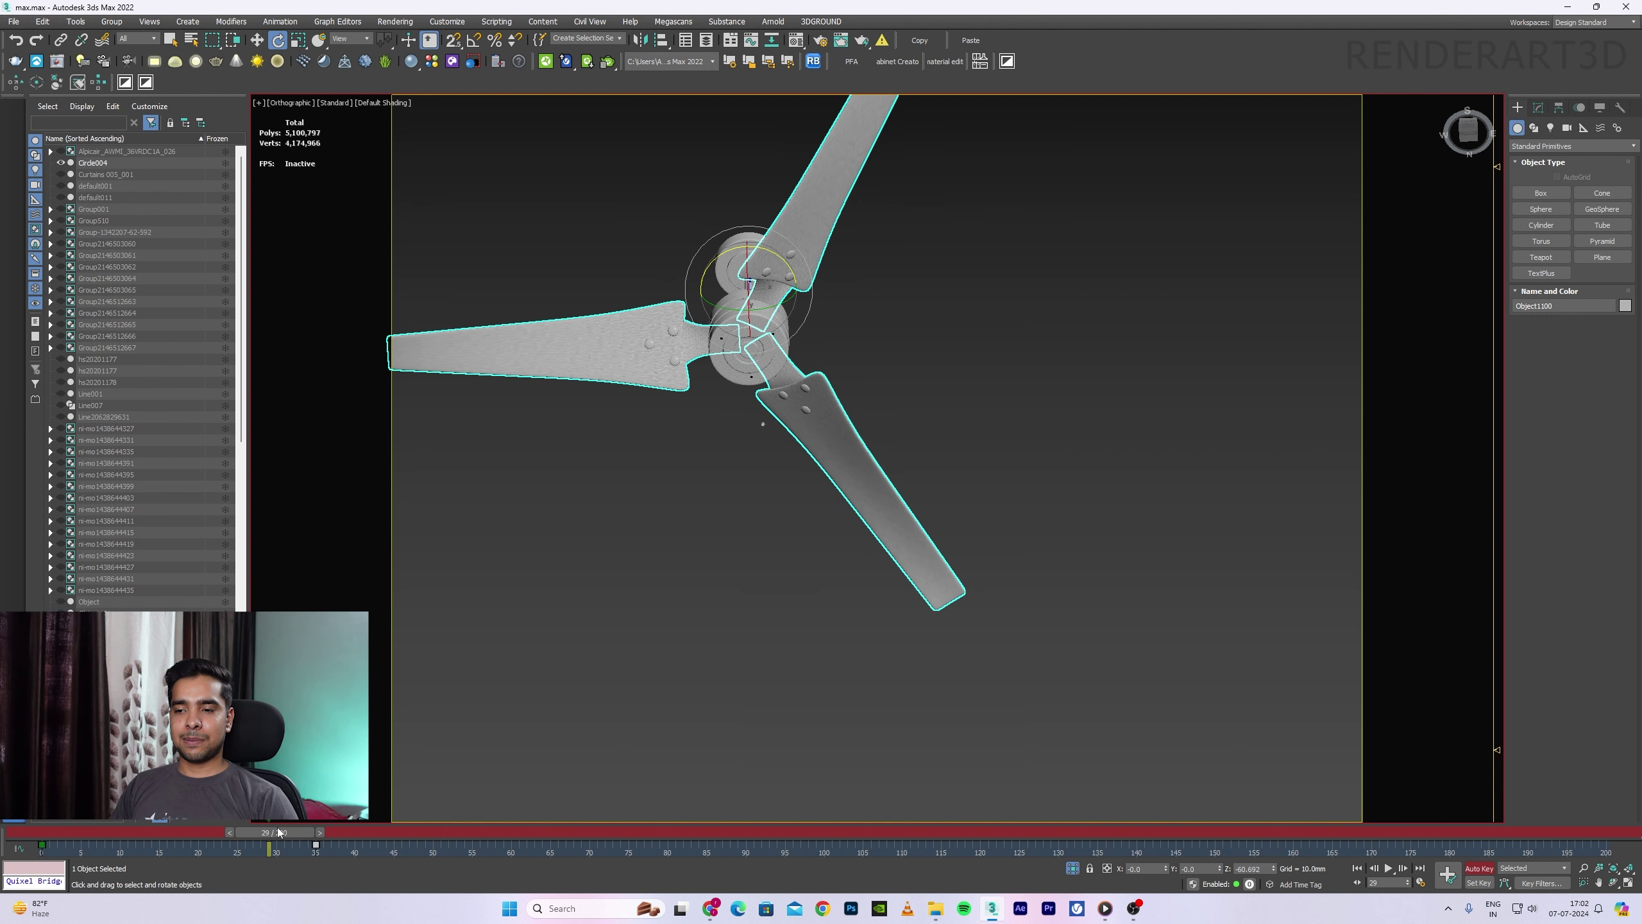
{"action": "left_click", "coordinate": [1388, 870]}
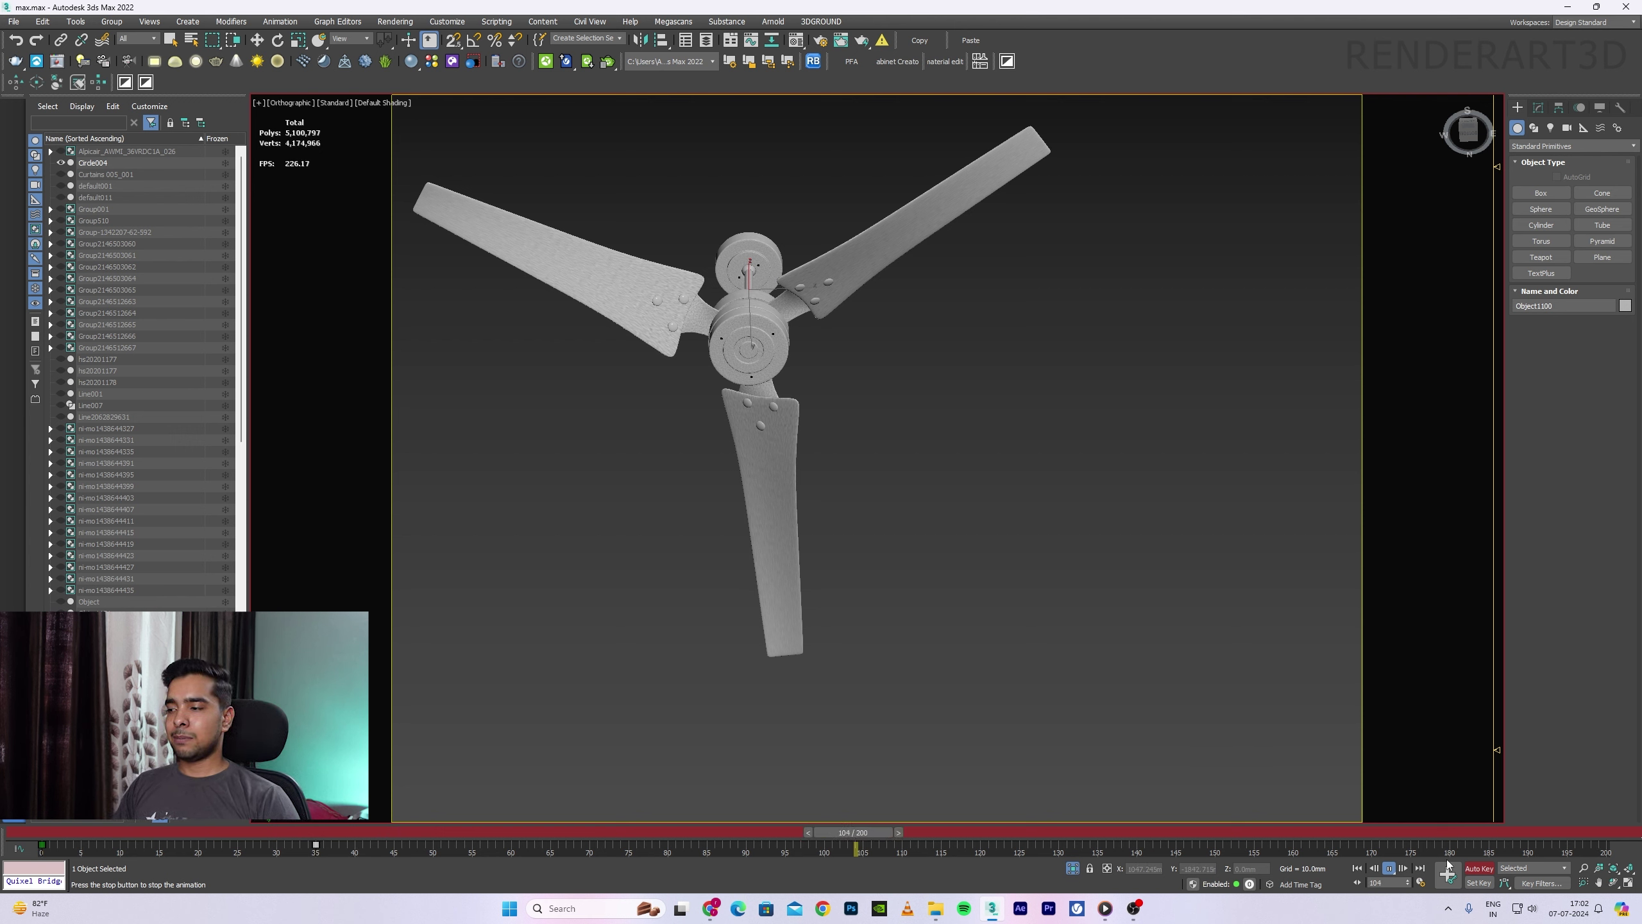
{"action": "left_click", "coordinate": [1389, 868]}
{"action": "key", "text": "Home"}
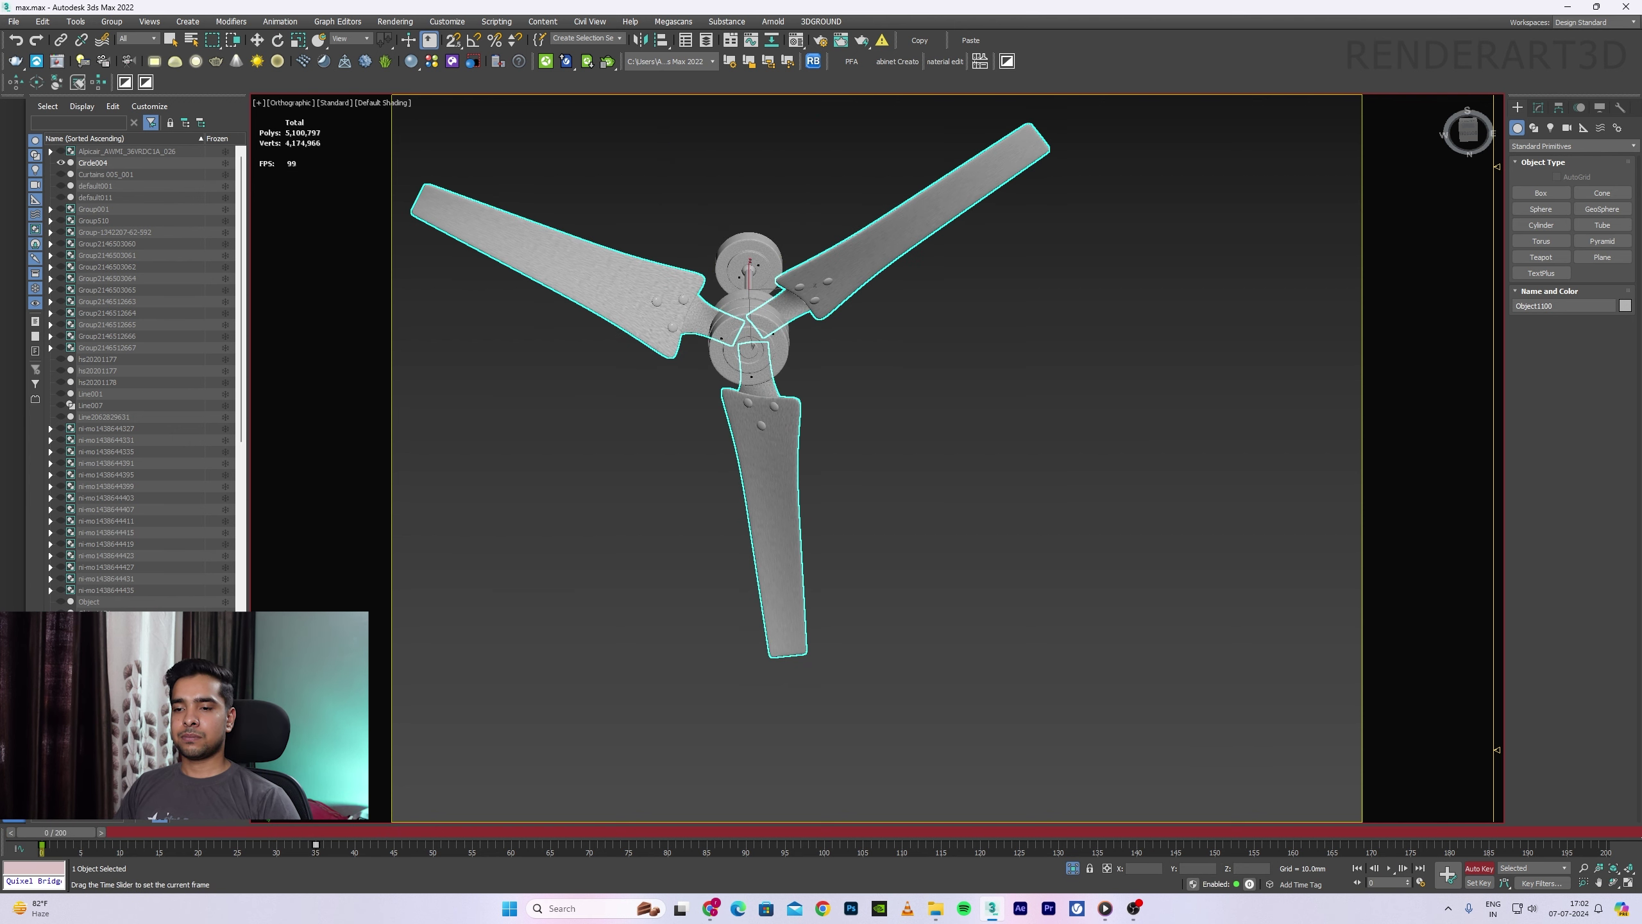
{"action": "key", "text": "e"}
{"action": "left_click", "coordinate": [337, 22]}
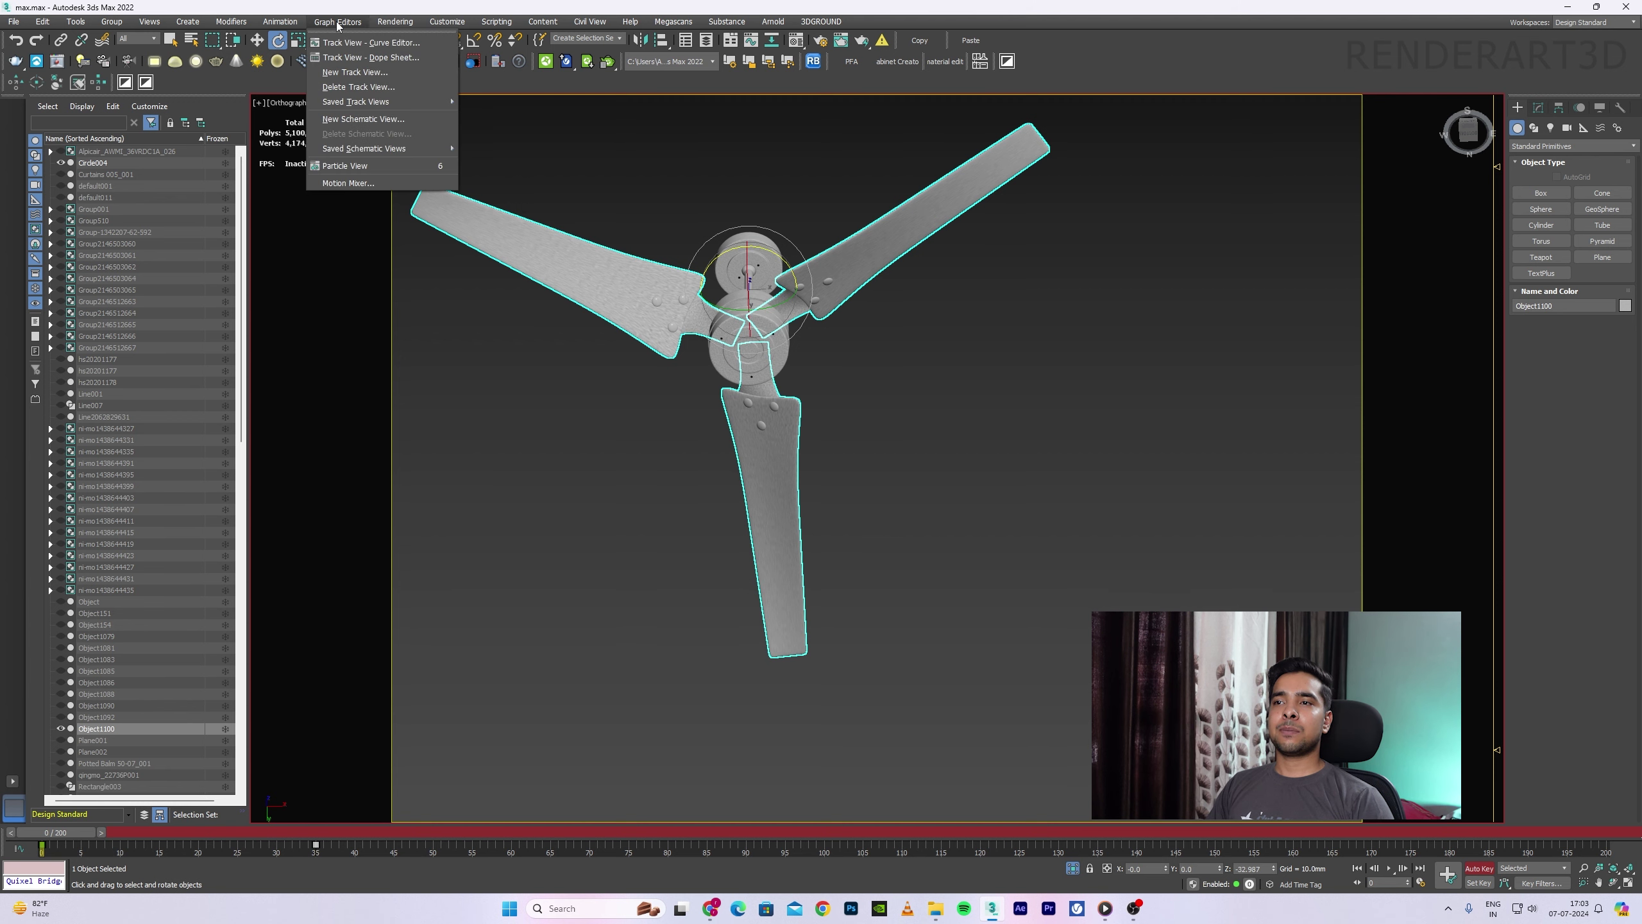
Step: In the Curve Editor, make Object1100's rotation keys at frames 0 and 35 linear
{"action": "left_click", "coordinate": [395, 44]}
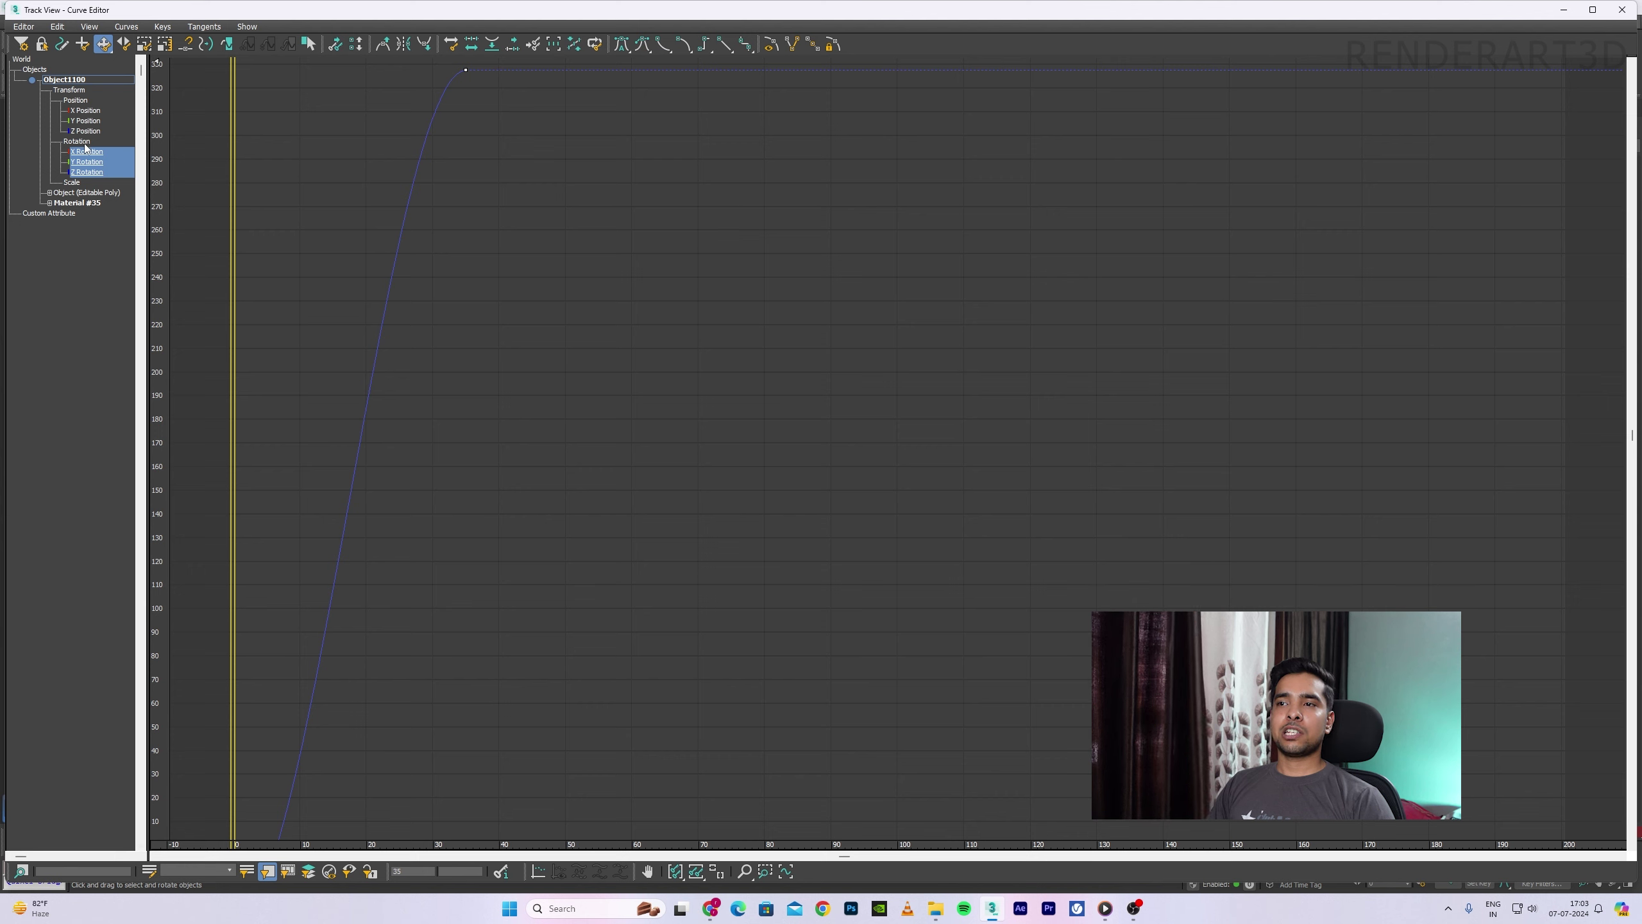
{"action": "left_click", "coordinate": [466, 69]}
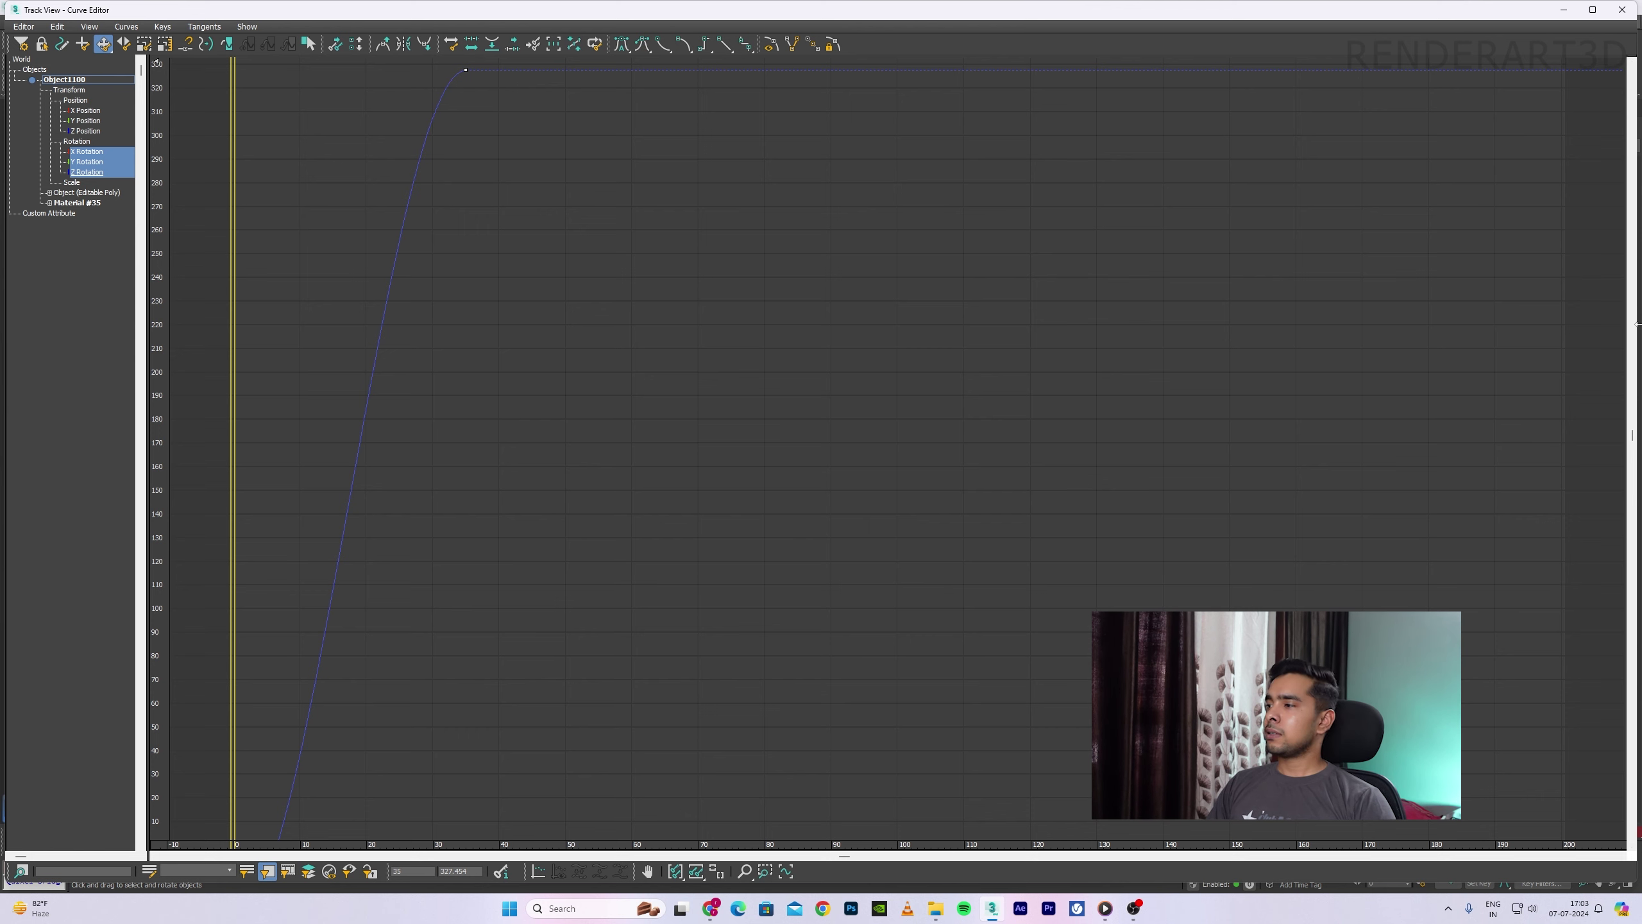
{"action": "left_click_drag", "start_coordinate": [1632, 440], "coordinate": [1632, 493]}
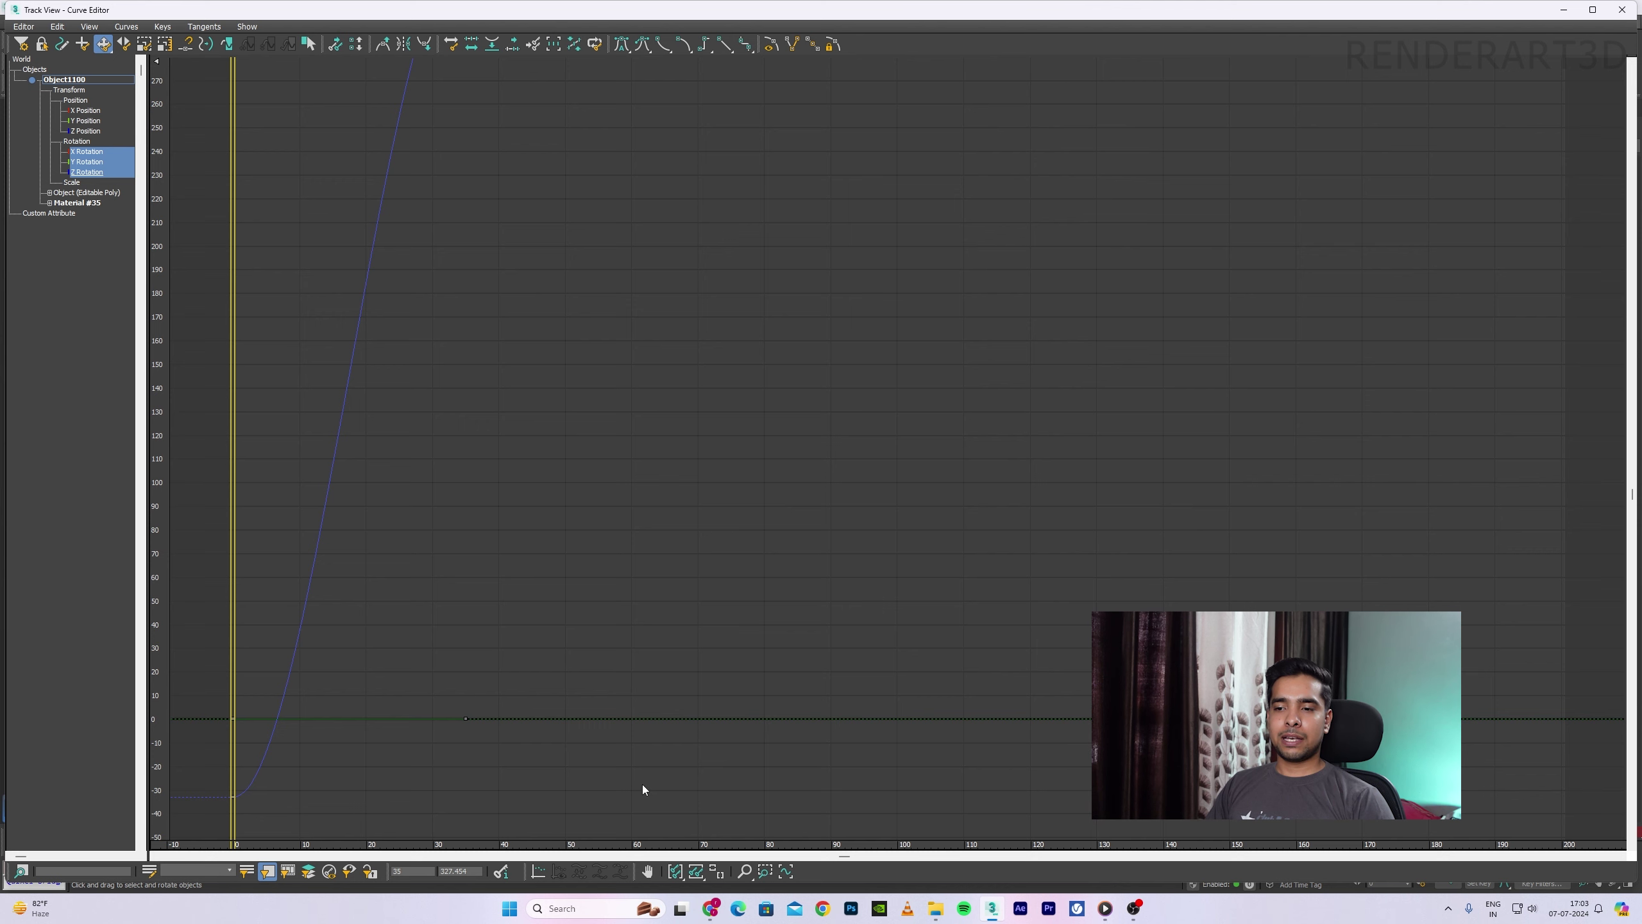
{"action": "left_click", "coordinate": [462, 780]}
{"action": "left_click_drag", "start_coordinate": [195, 664], "coordinate": [193, 663]}
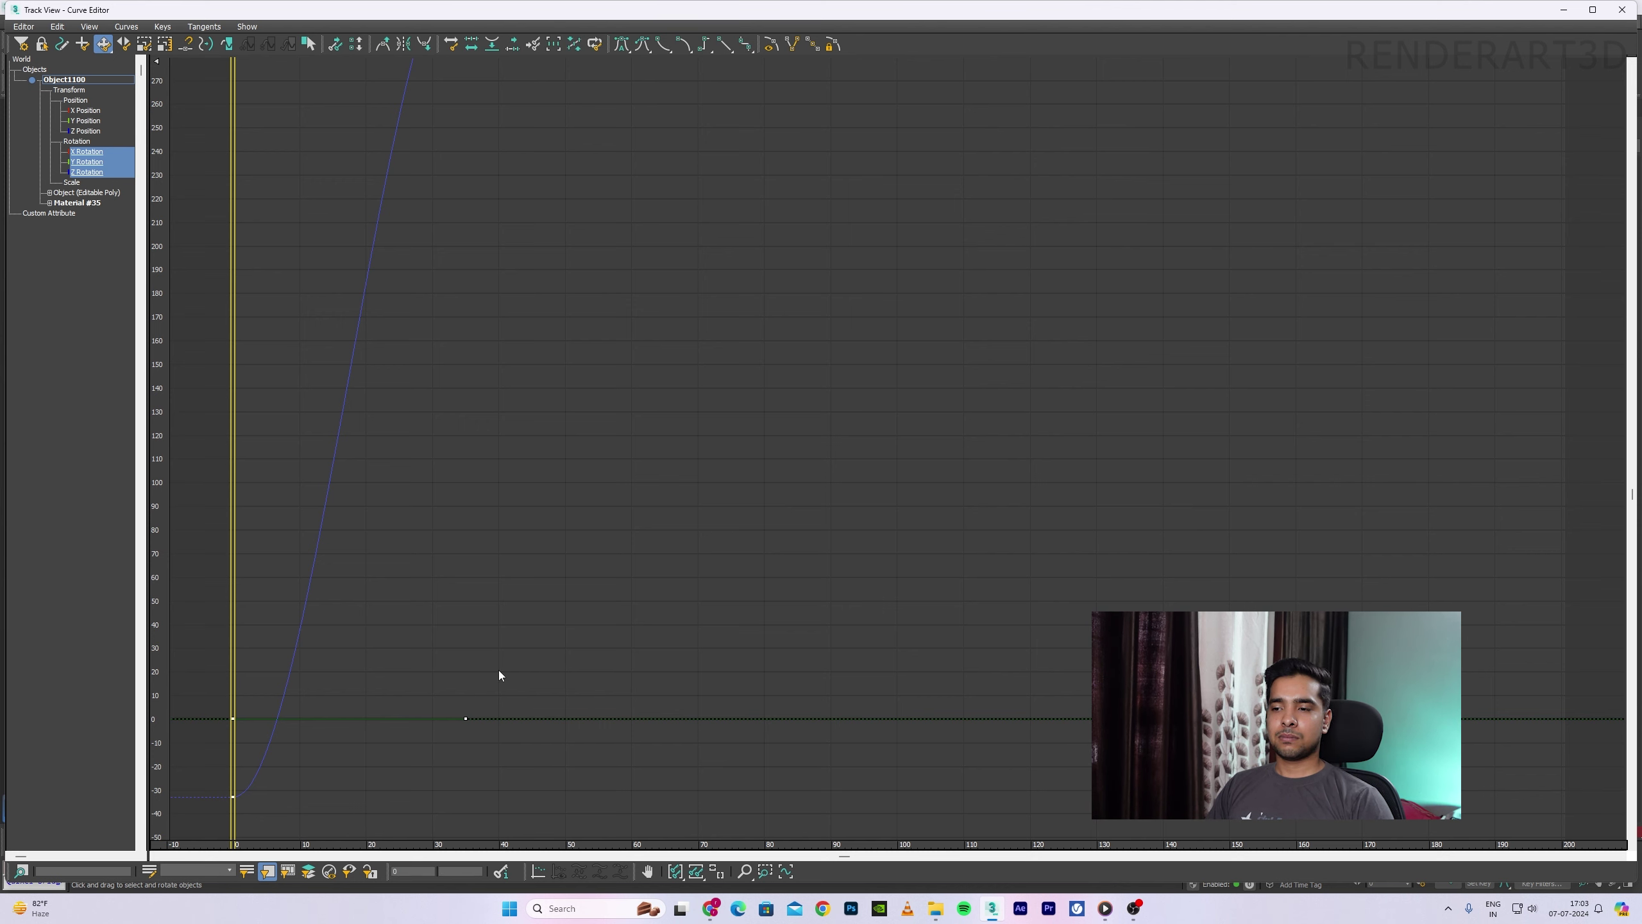
{"action": "left_click_drag", "start_coordinate": [1632, 502], "coordinate": [1632, 362]}
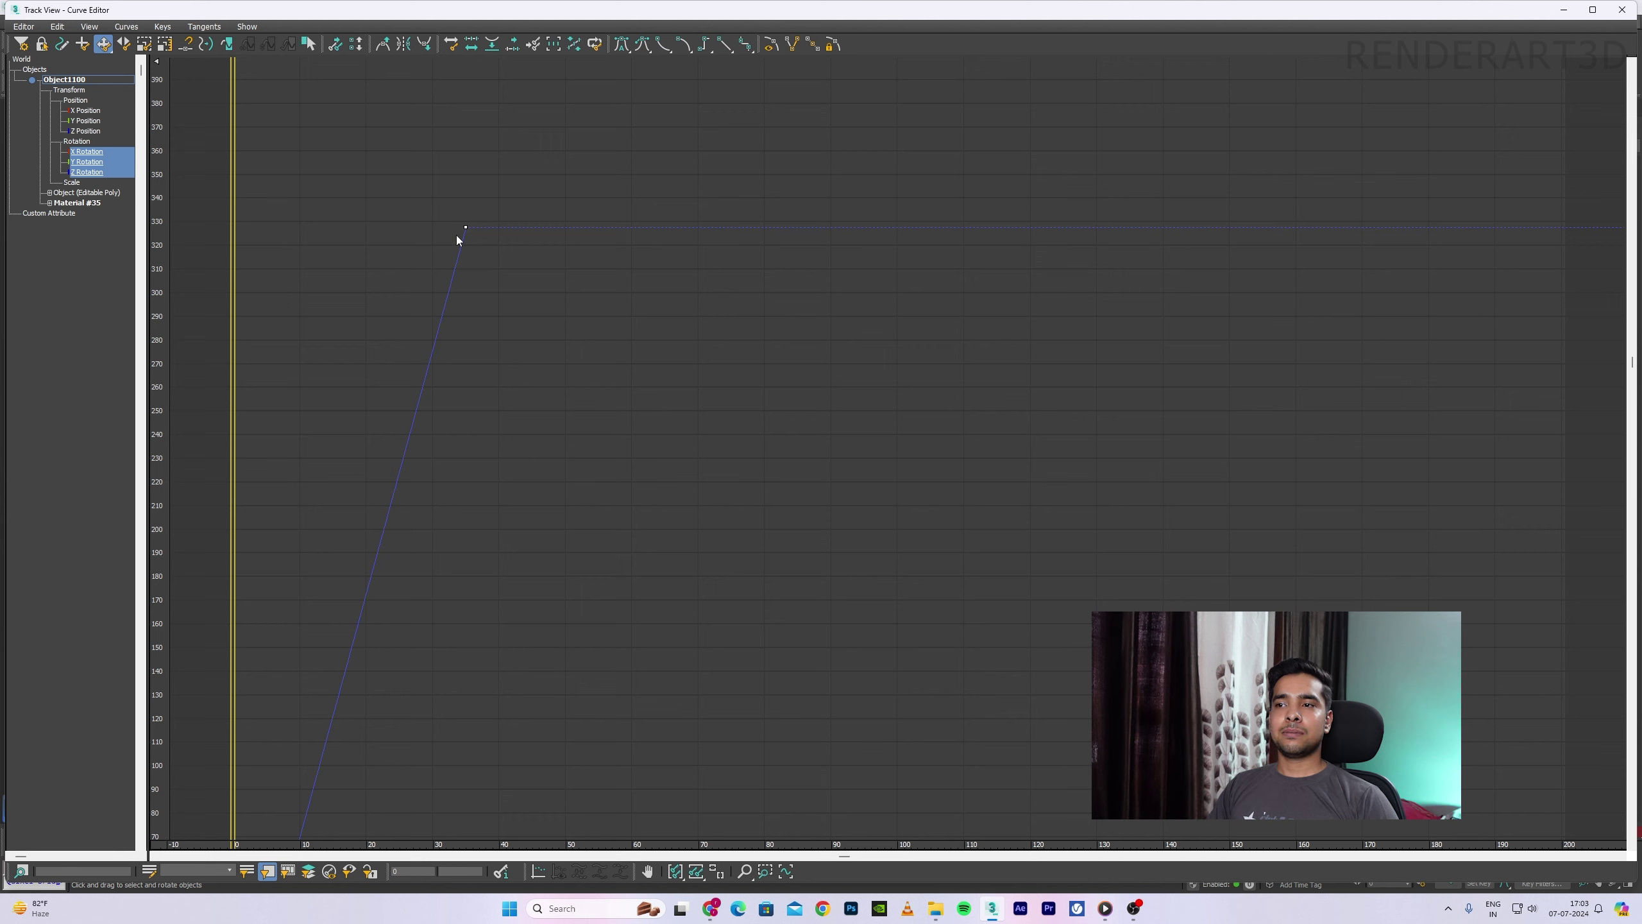
{"action": "left_click", "coordinate": [58, 26]}
{"action": "mouse_move", "coordinate": [77, 100]}
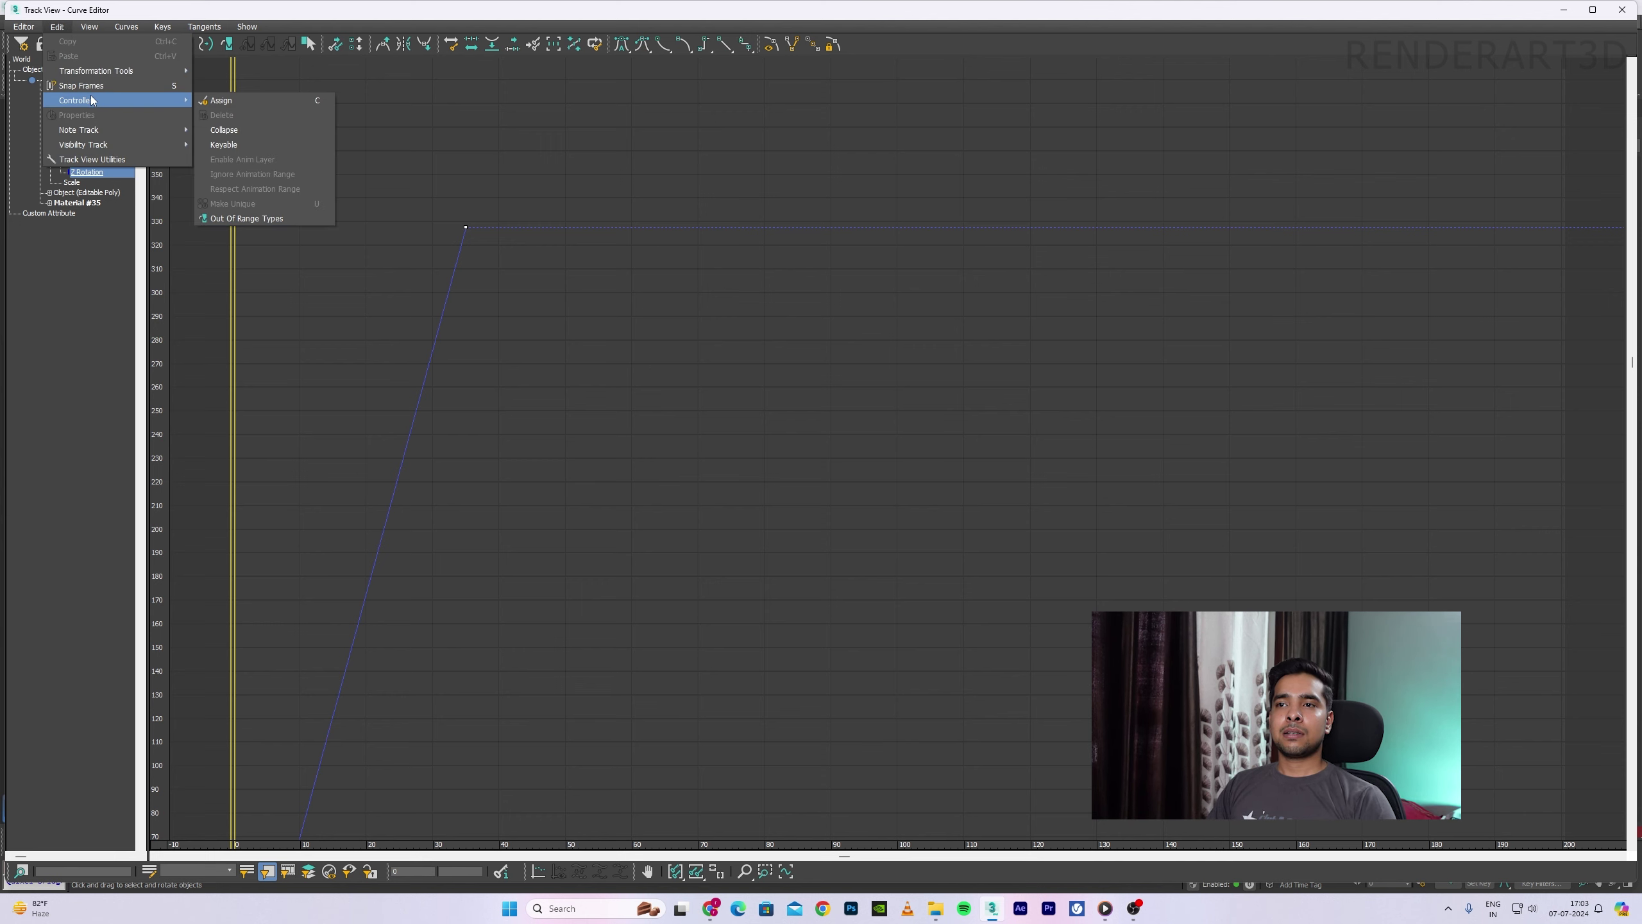
Step: Set the rotation curve's out-of-range type to Loop
{"action": "left_click", "coordinate": [285, 221]}
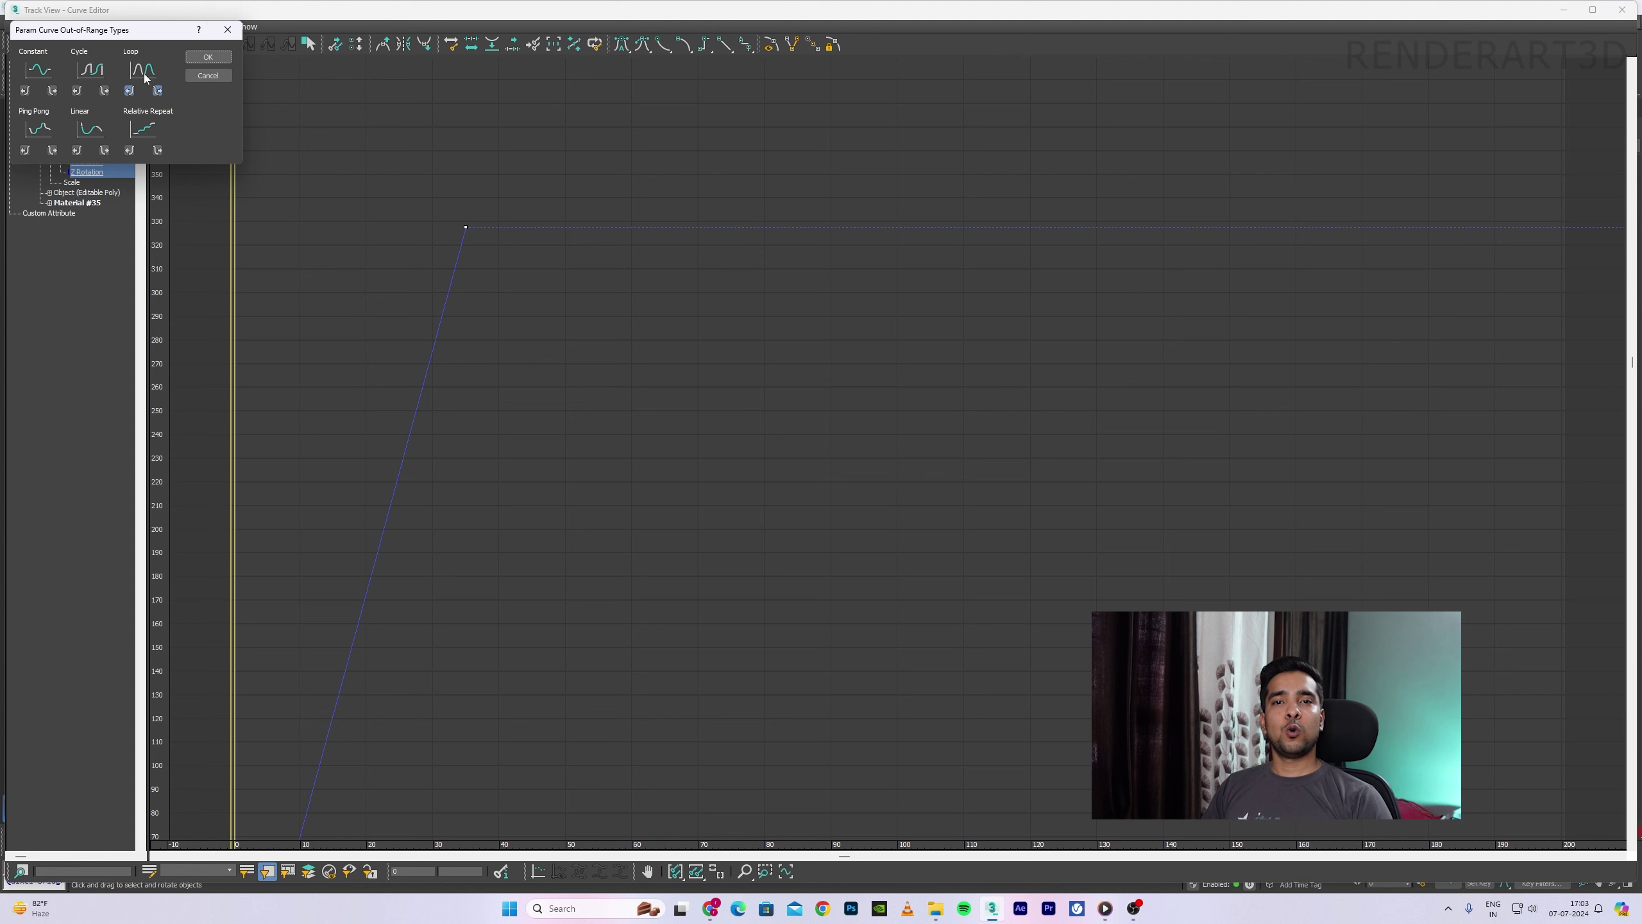
{"action": "left_click", "coordinate": [229, 58]}
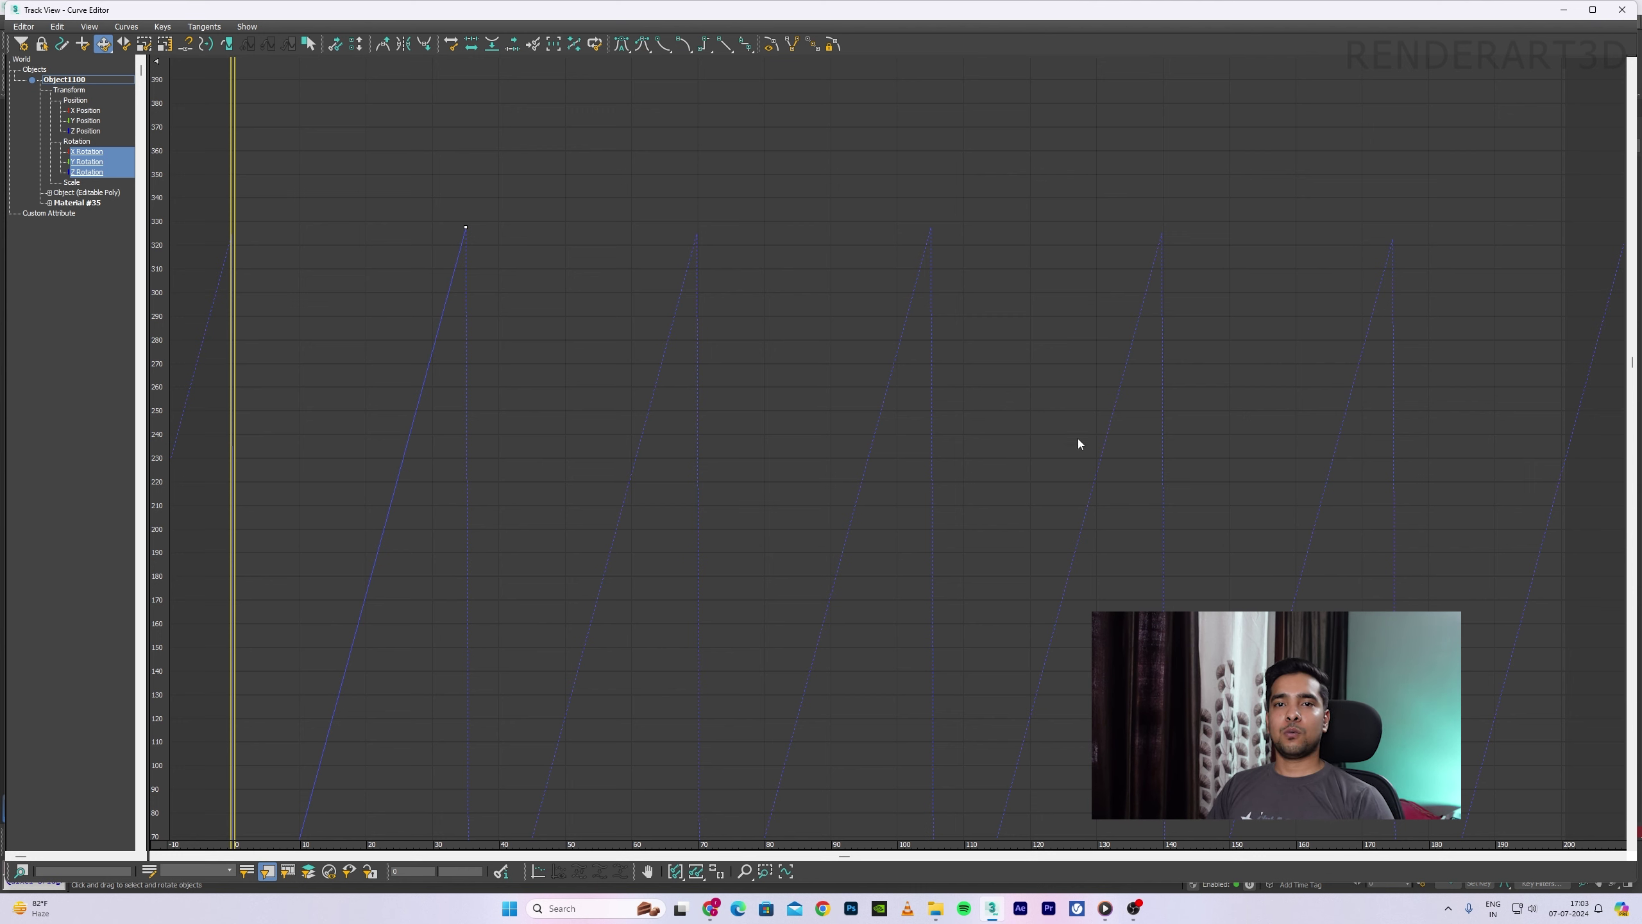
Step: Play the looping fan animation and switch the viewport to the VRayCam001 camera
{"action": "left_click", "coordinate": [1563, 14]}
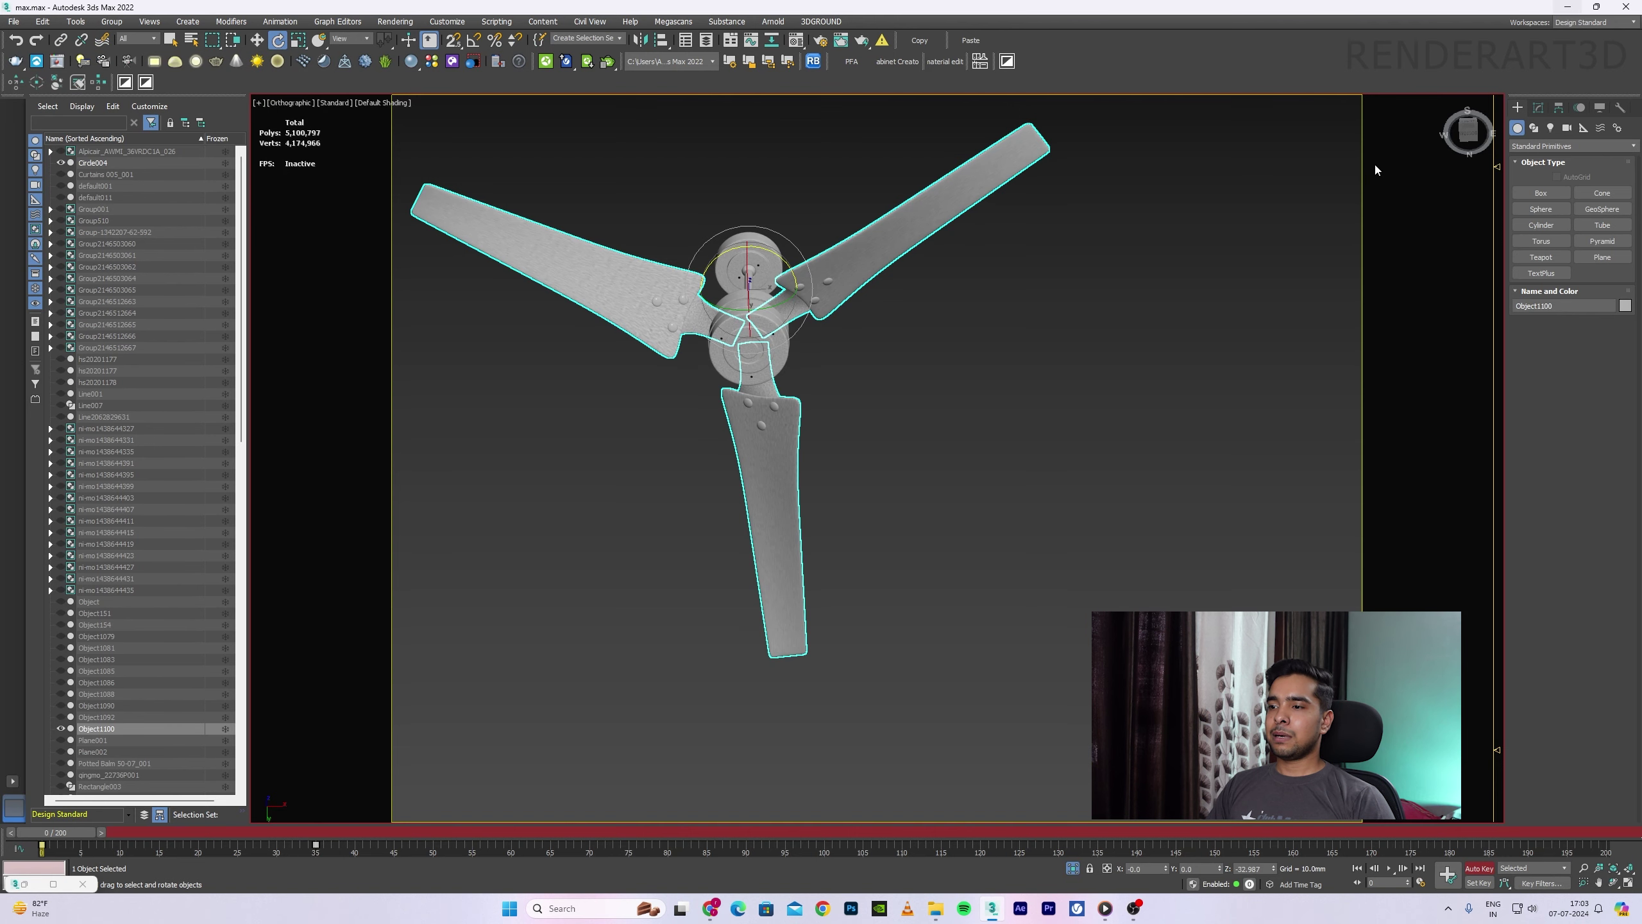
{"action": "left_click", "coordinate": [1391, 869]}
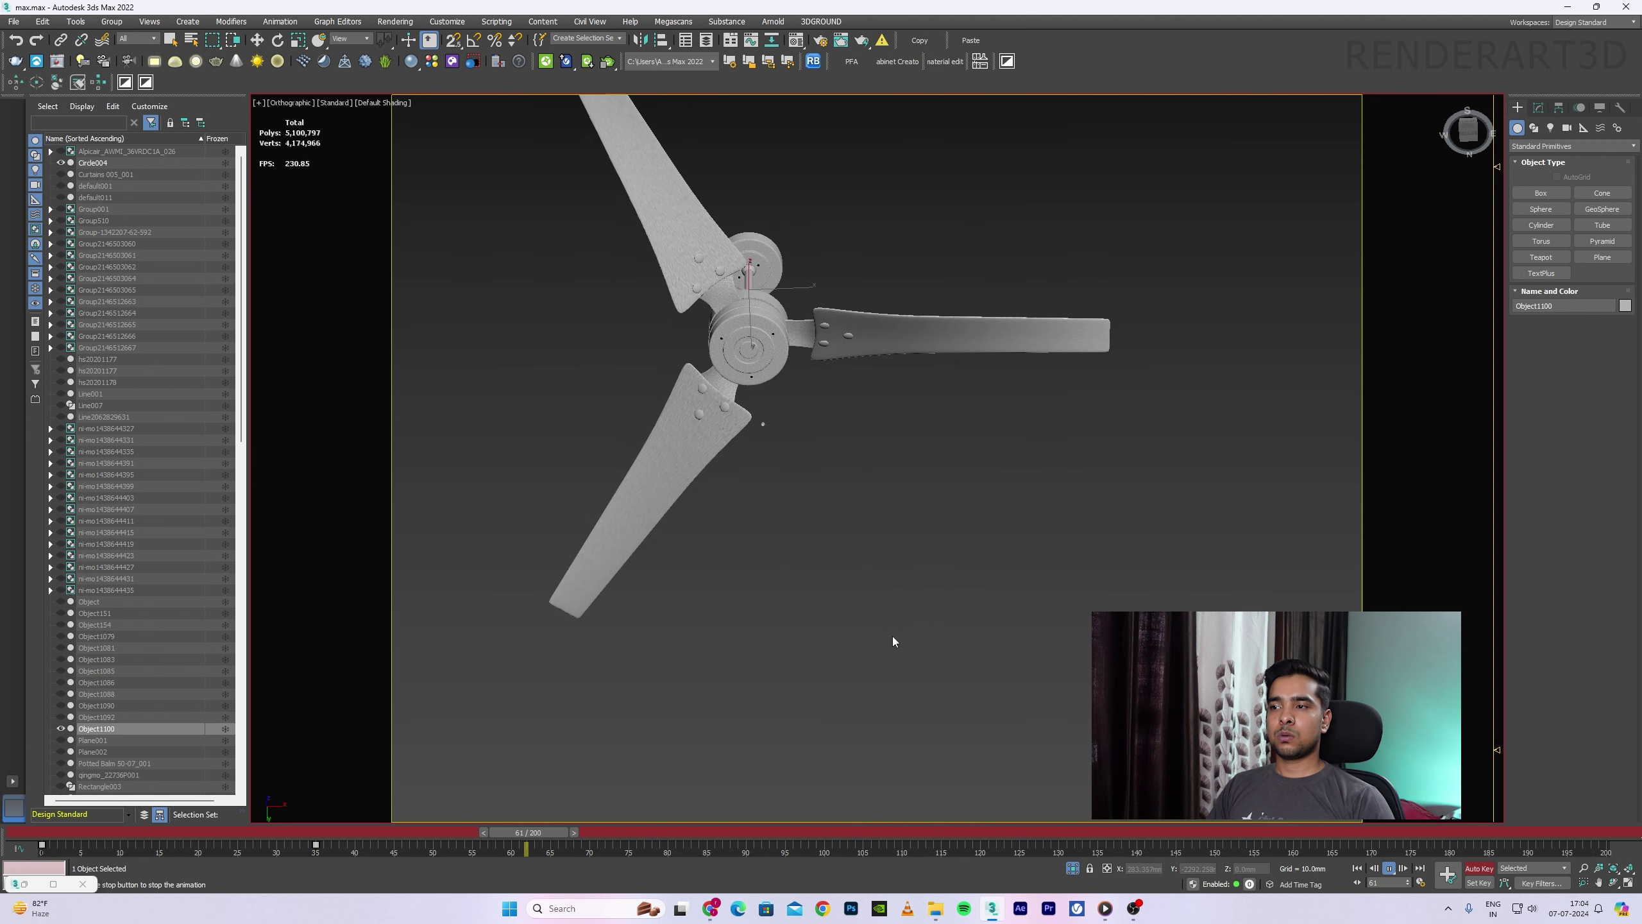
{"action": "scroll", "coordinate": [819, 482], "scroll_direction": "down", "scroll_amount": 5}
{"action": "middle_click_drag", "start_coordinate": [811, 462], "coordinate": [795, 515], "text": "alt"}
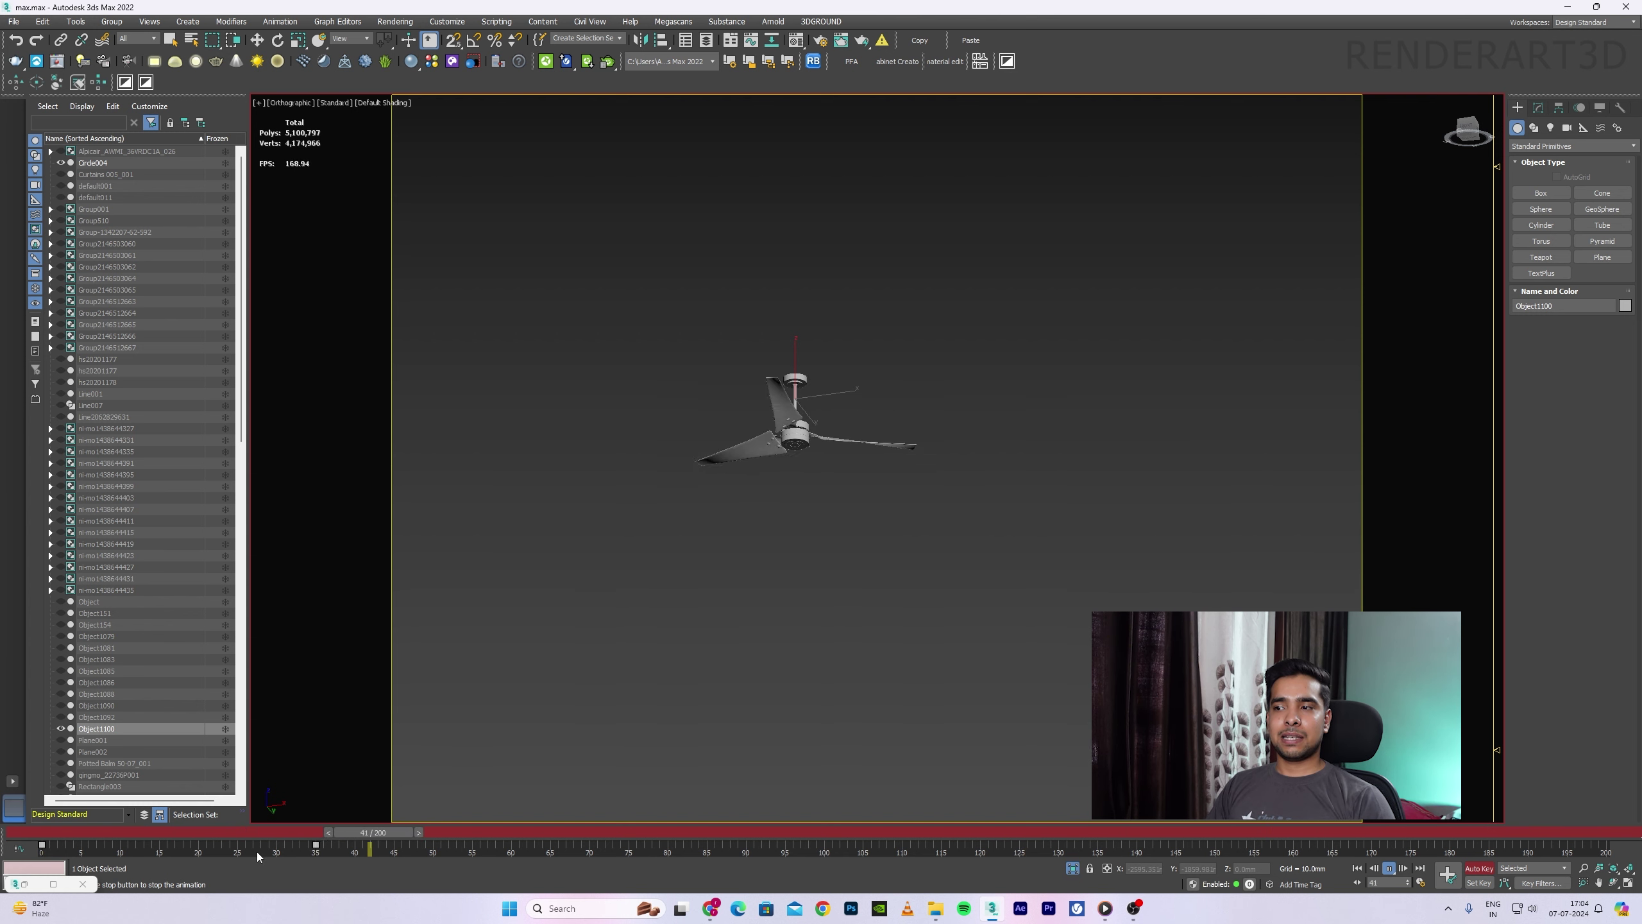
{"action": "key", "text": "c"}
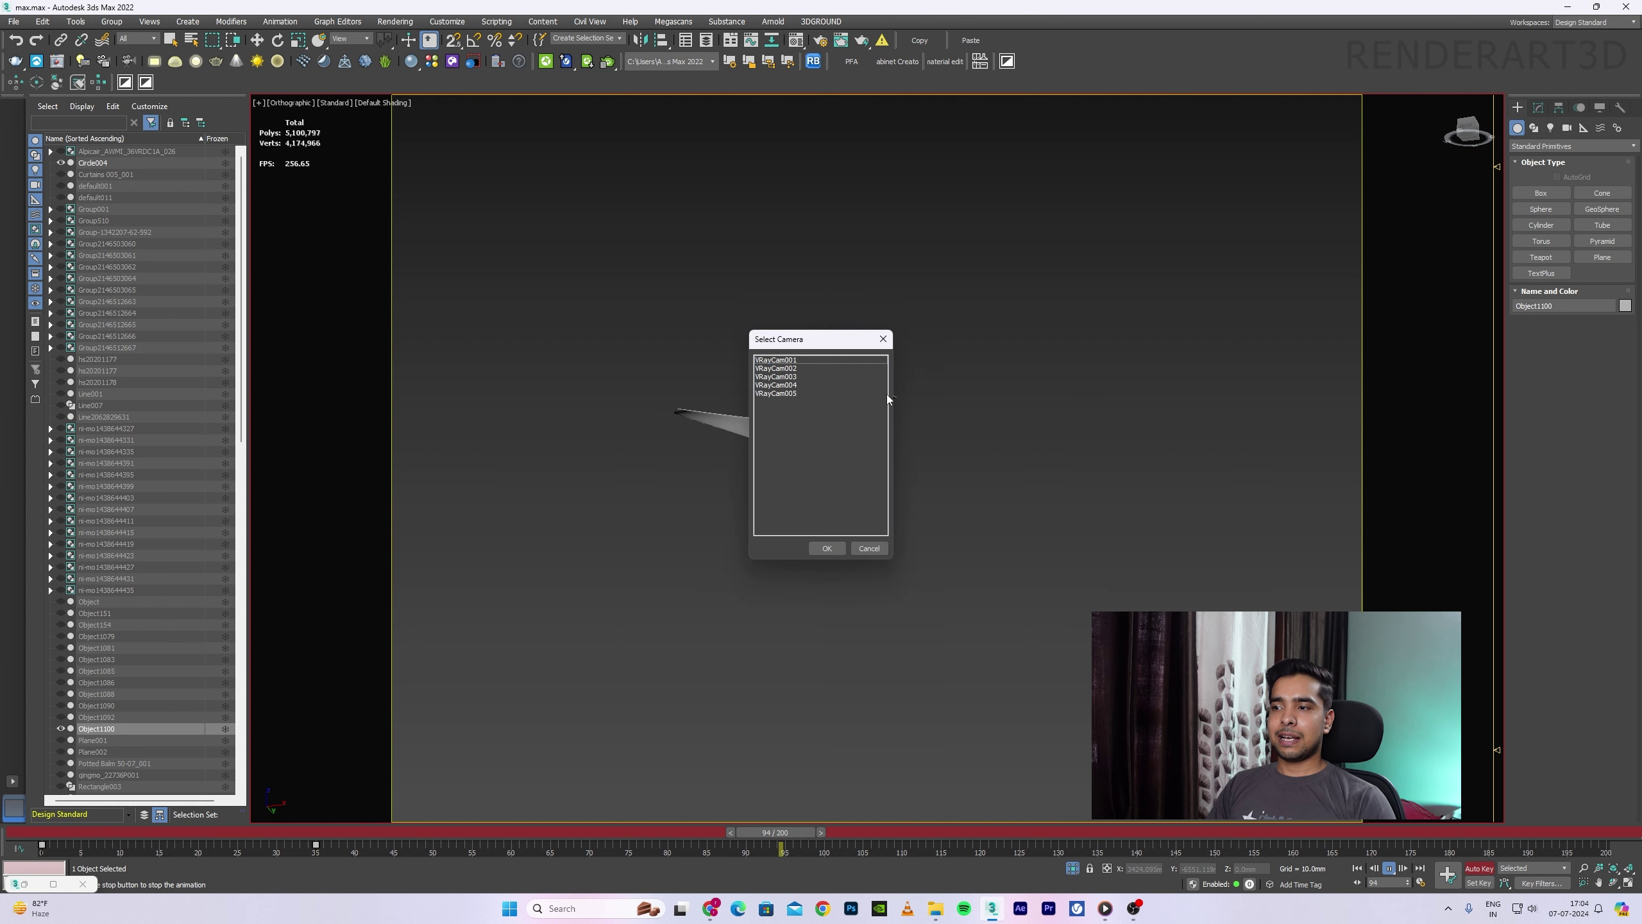
{"action": "double_click", "coordinate": [834, 360]}
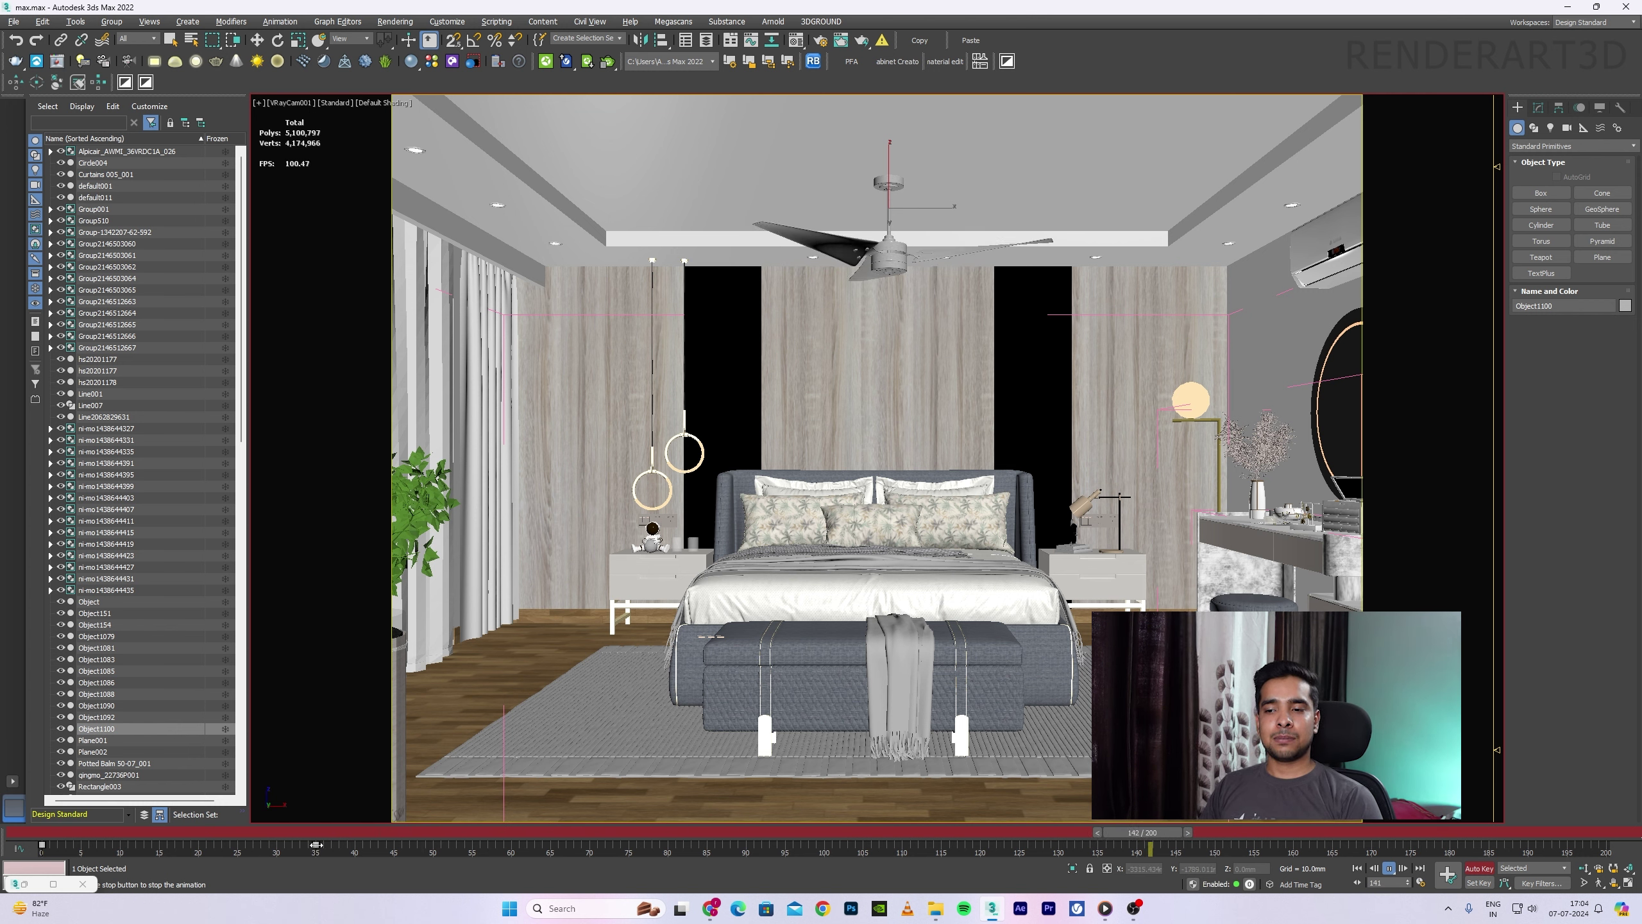
Step: Move the fan's rotation key to frame 15 on the timeline
{"action": "left_click_drag", "start_coordinate": [316, 845], "coordinate": [309, 846]}
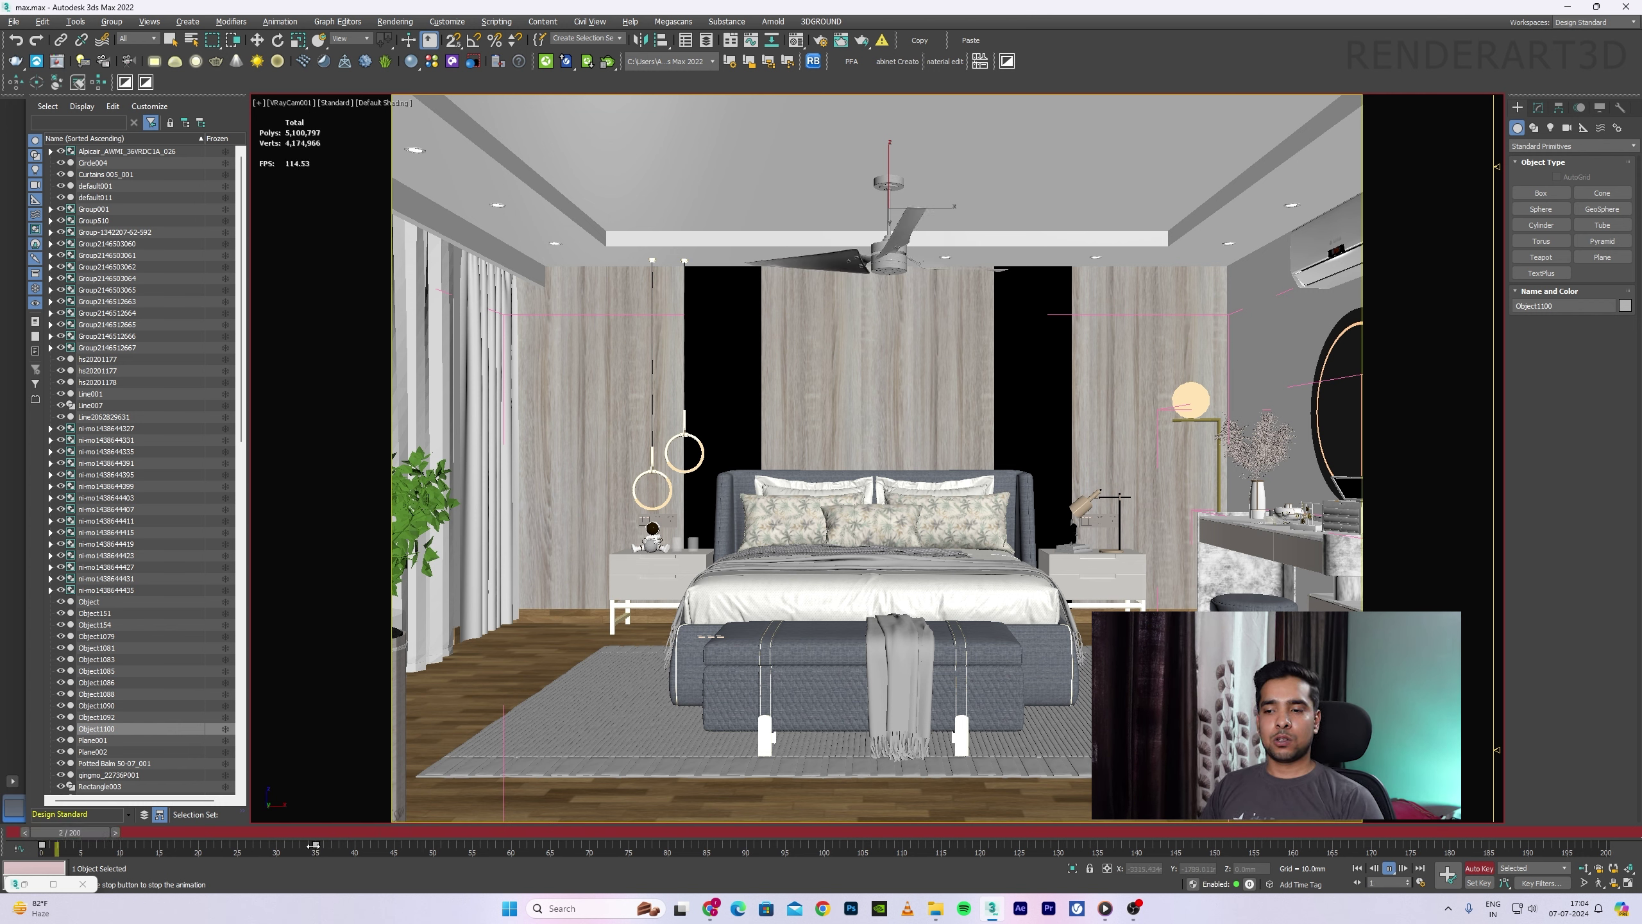
{"action": "left_click", "coordinate": [1389, 868]}
{"action": "key", "text": "e"}
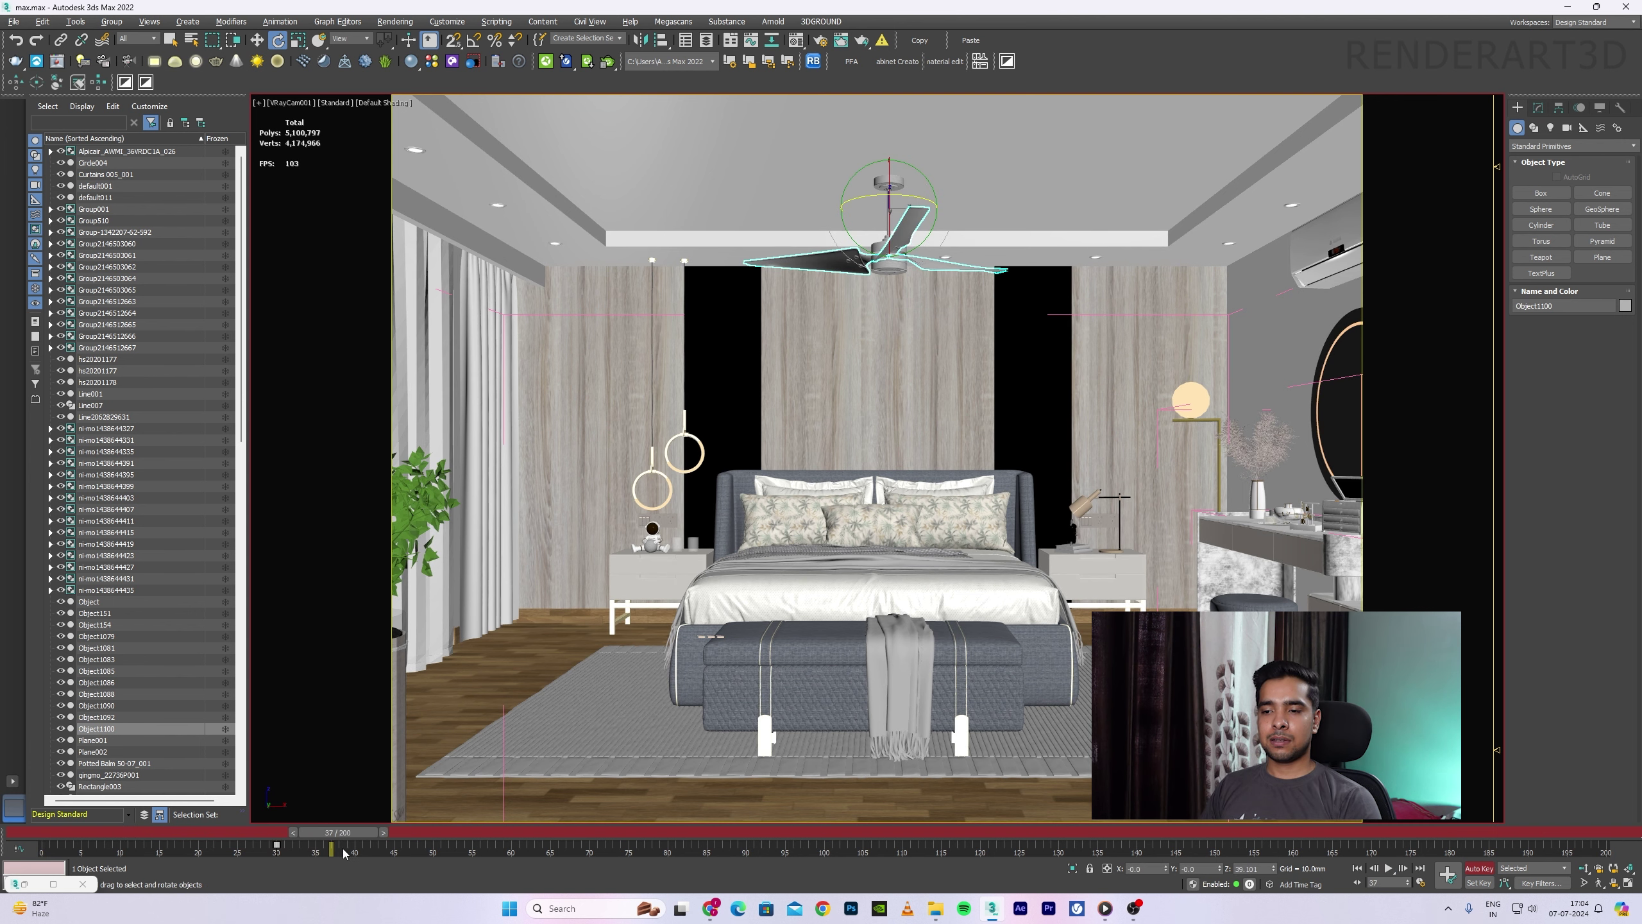
{"action": "left_click_drag", "start_coordinate": [276, 846], "coordinate": [268, 847]}
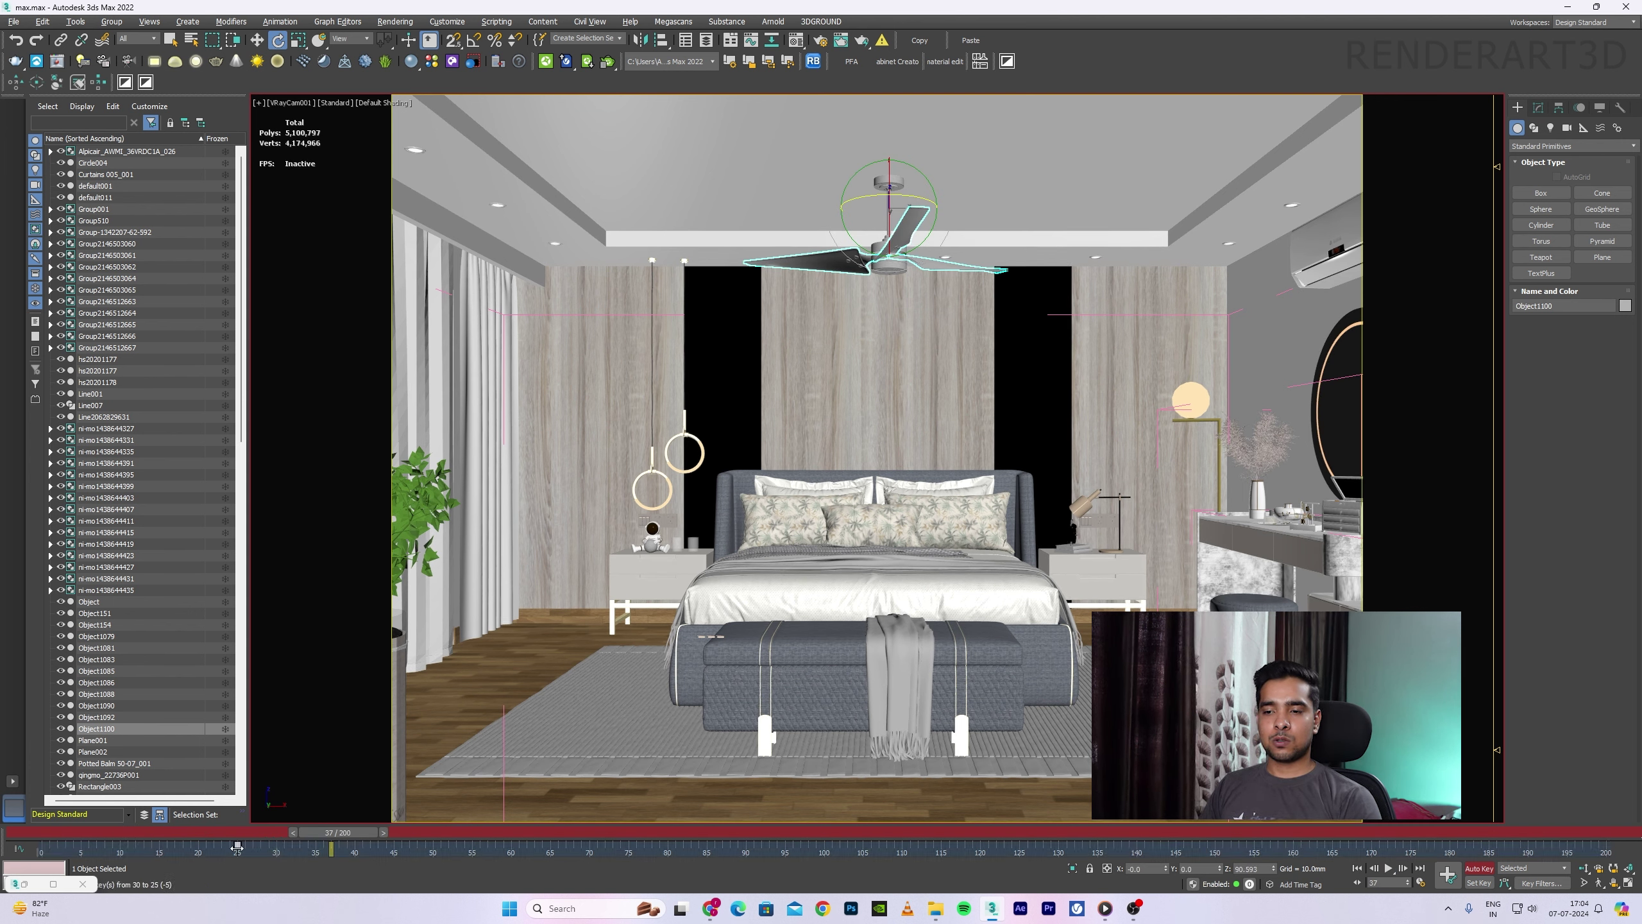
{"action": "left_click_drag", "start_coordinate": [161, 853], "coordinate": [160, 852]}
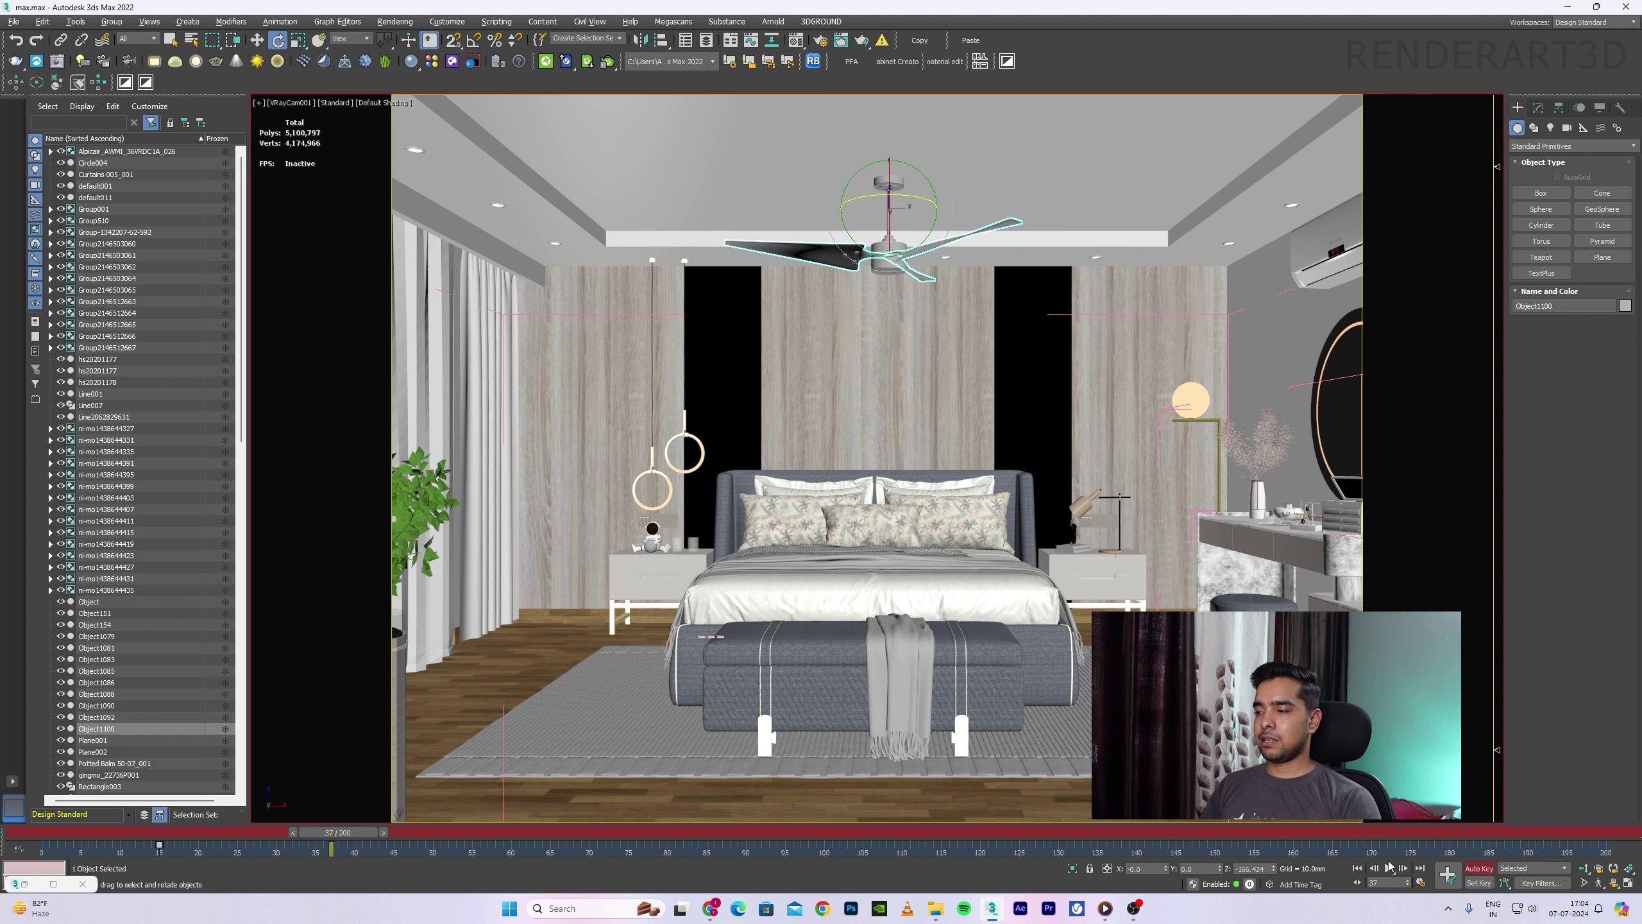
Step: Preview the fan loop playback, then bring up the rendered 'fan' video
{"action": "left_click", "coordinate": [1388, 869]}
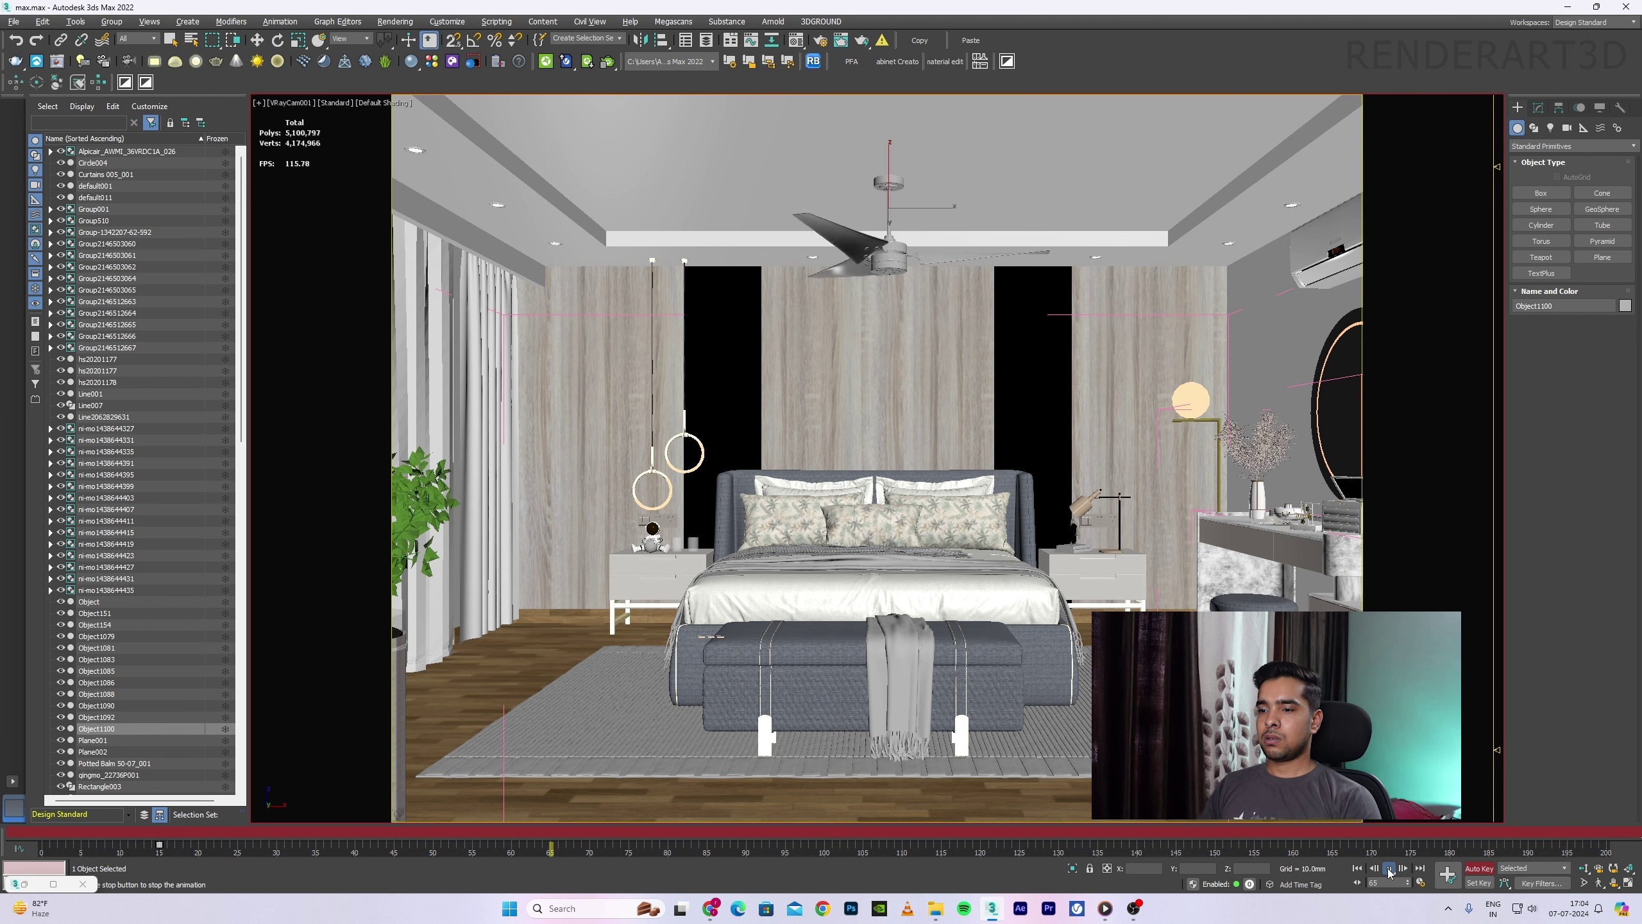
{"action": "left_click", "coordinate": [1358, 868]}
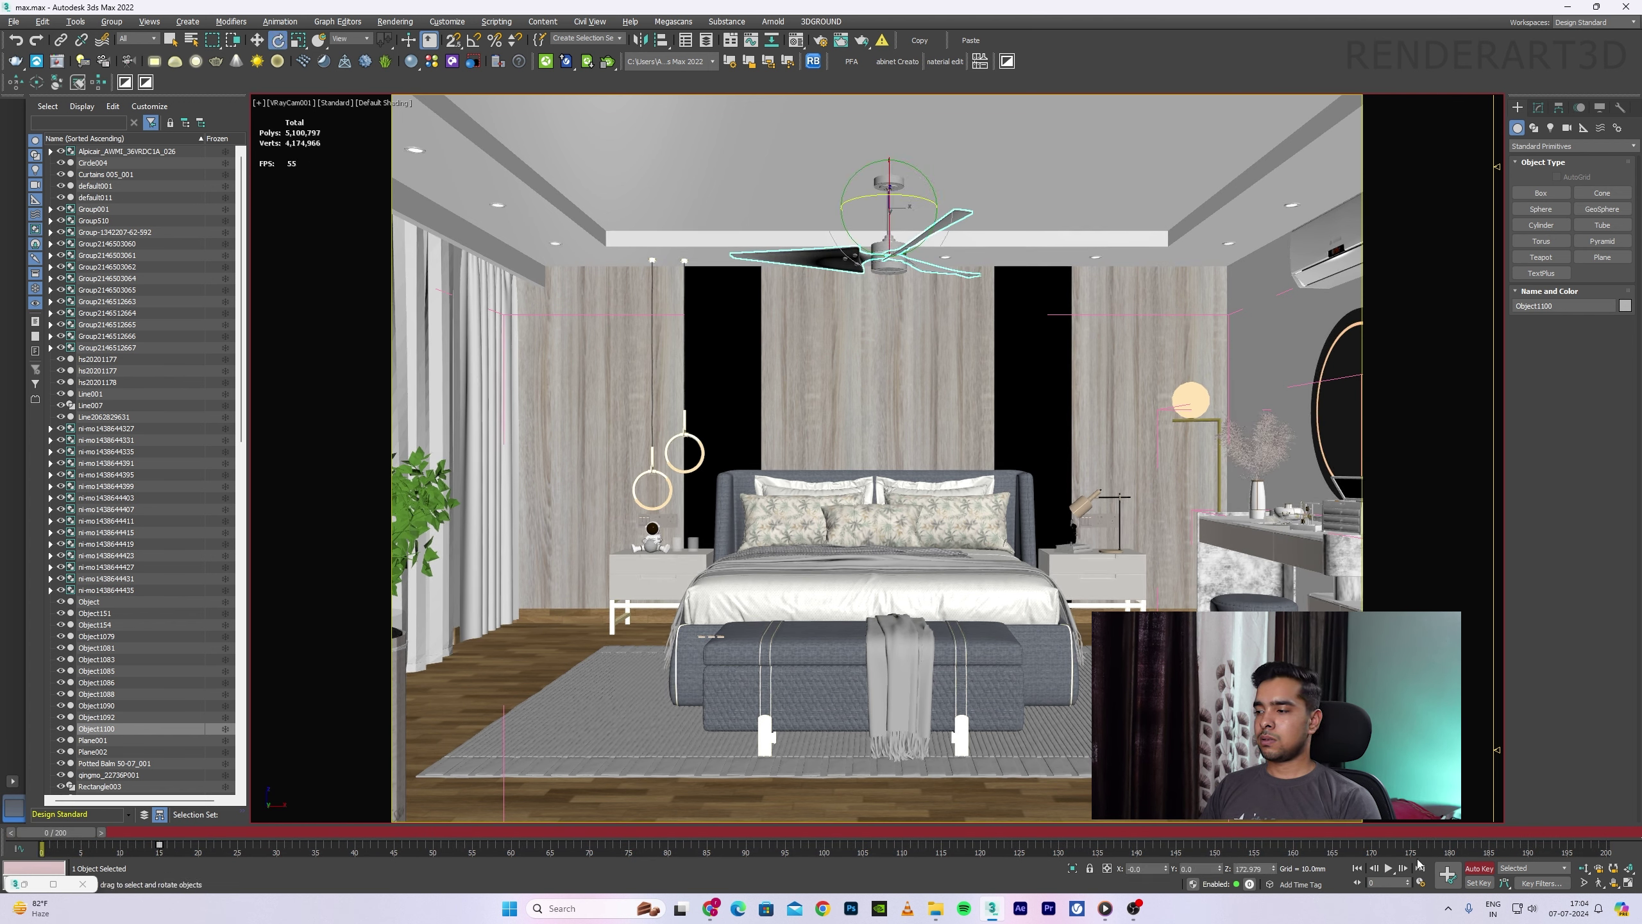
{"action": "left_click", "coordinate": [1387, 870]}
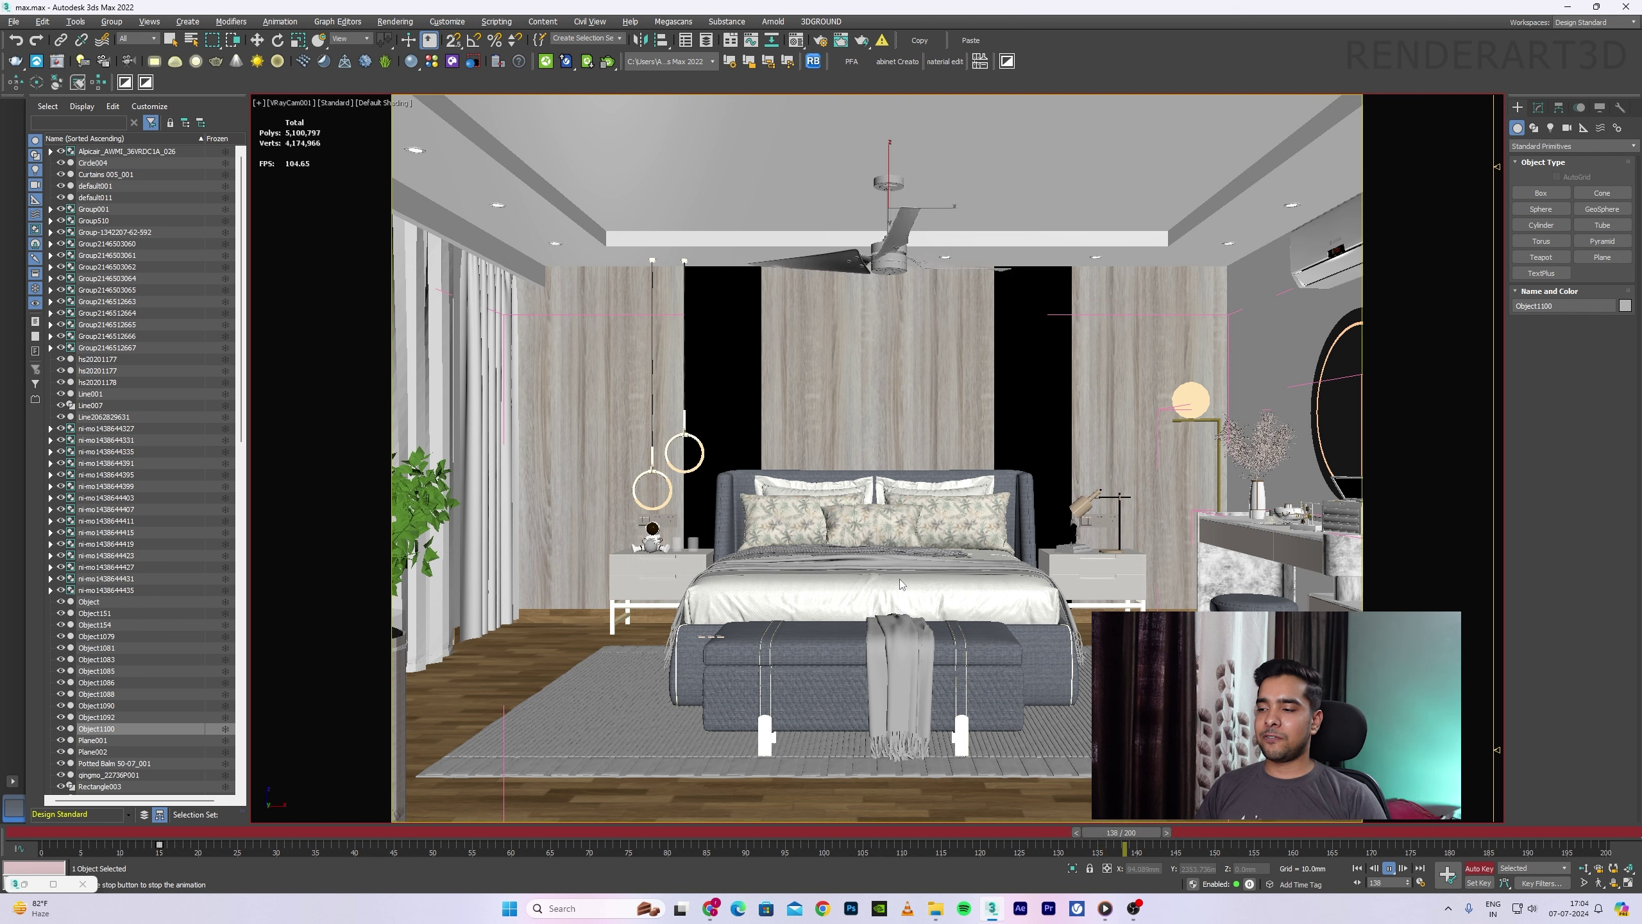
{"action": "key", "text": "alt+Tab"}
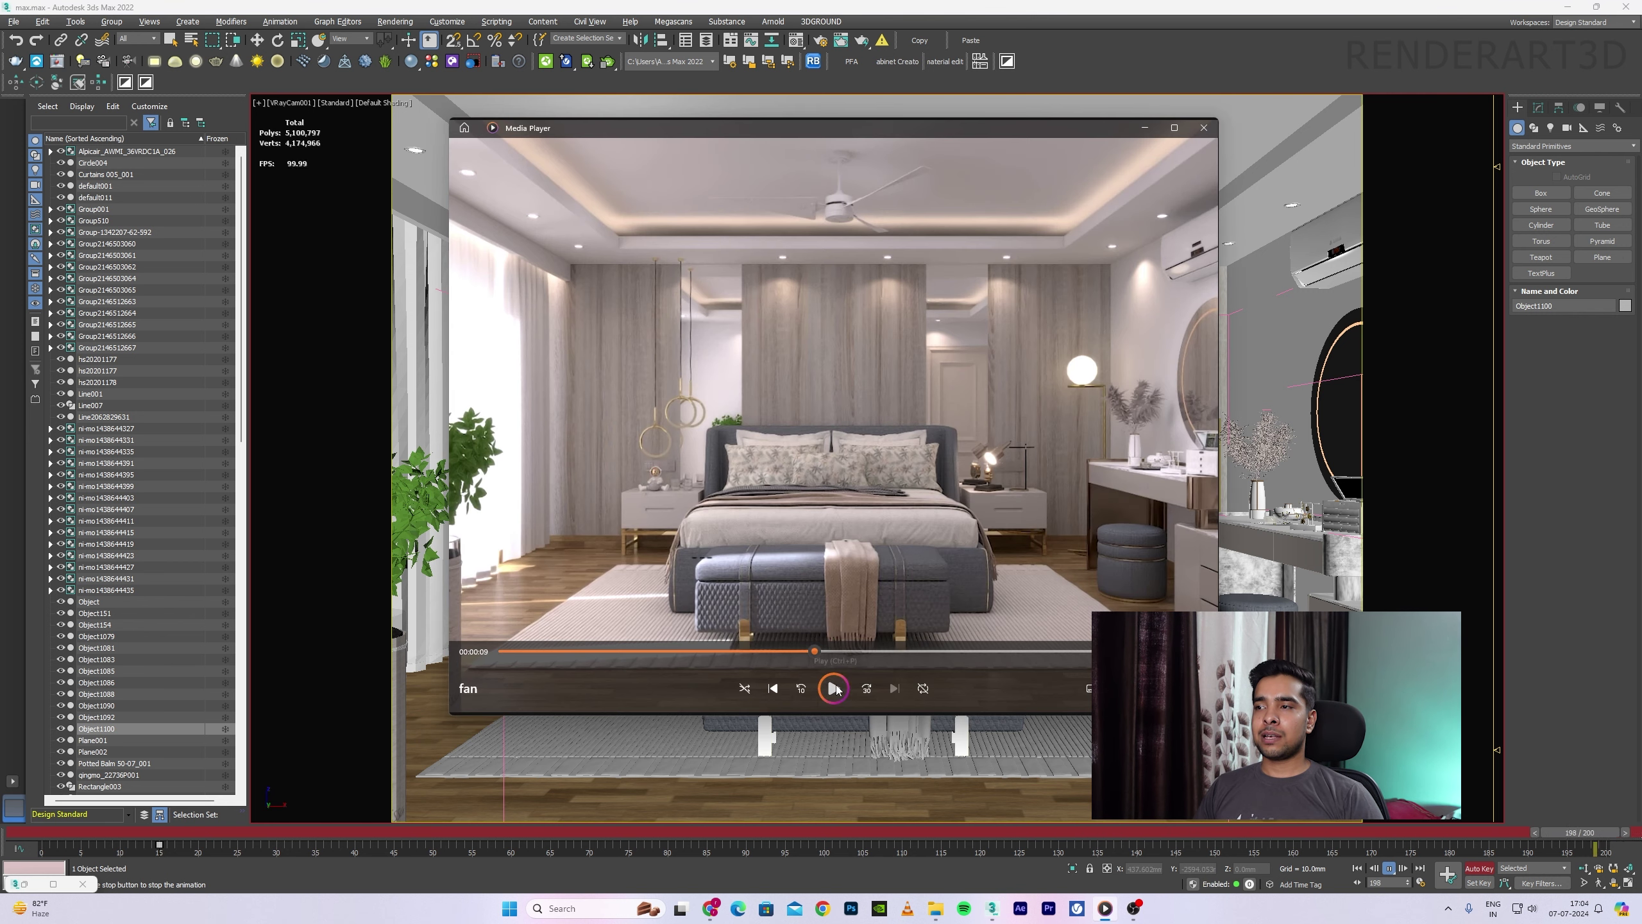
Step: Watch the rendered fan video in Media Player, then return to 3ds Max
{"action": "left_click", "coordinate": [833, 689]}
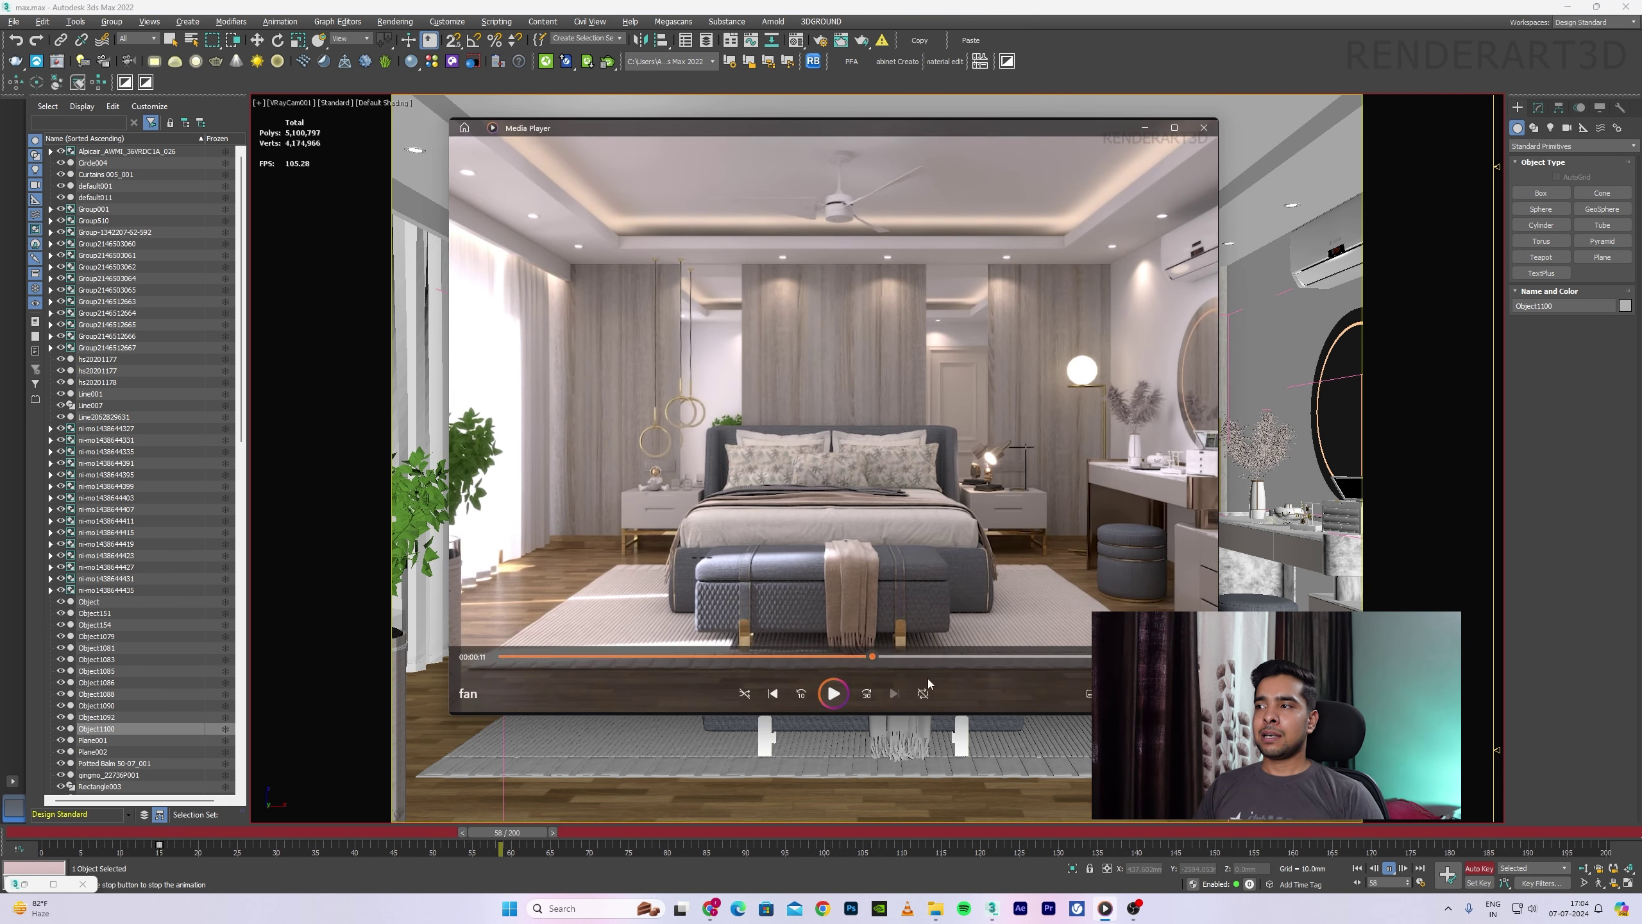
{"action": "key", "text": "alt+Tab"}
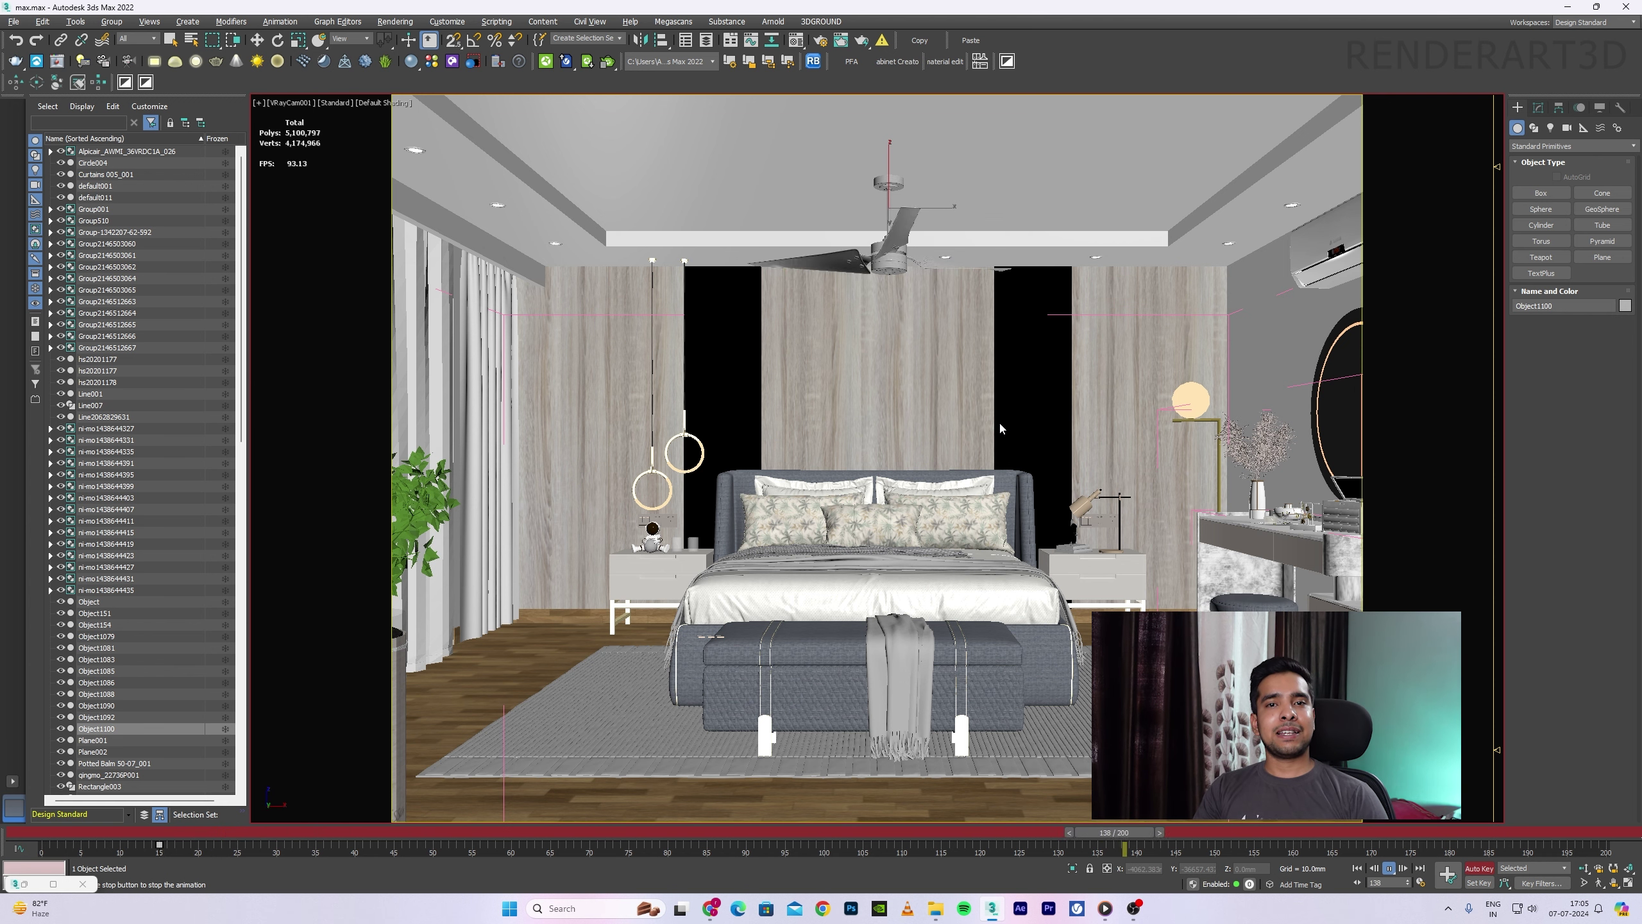
Step: Stop playback with Esc and switch to the Rotate tool on the fan
{"action": "key", "text": "Escape"}
{"action": "key", "text": "e"}
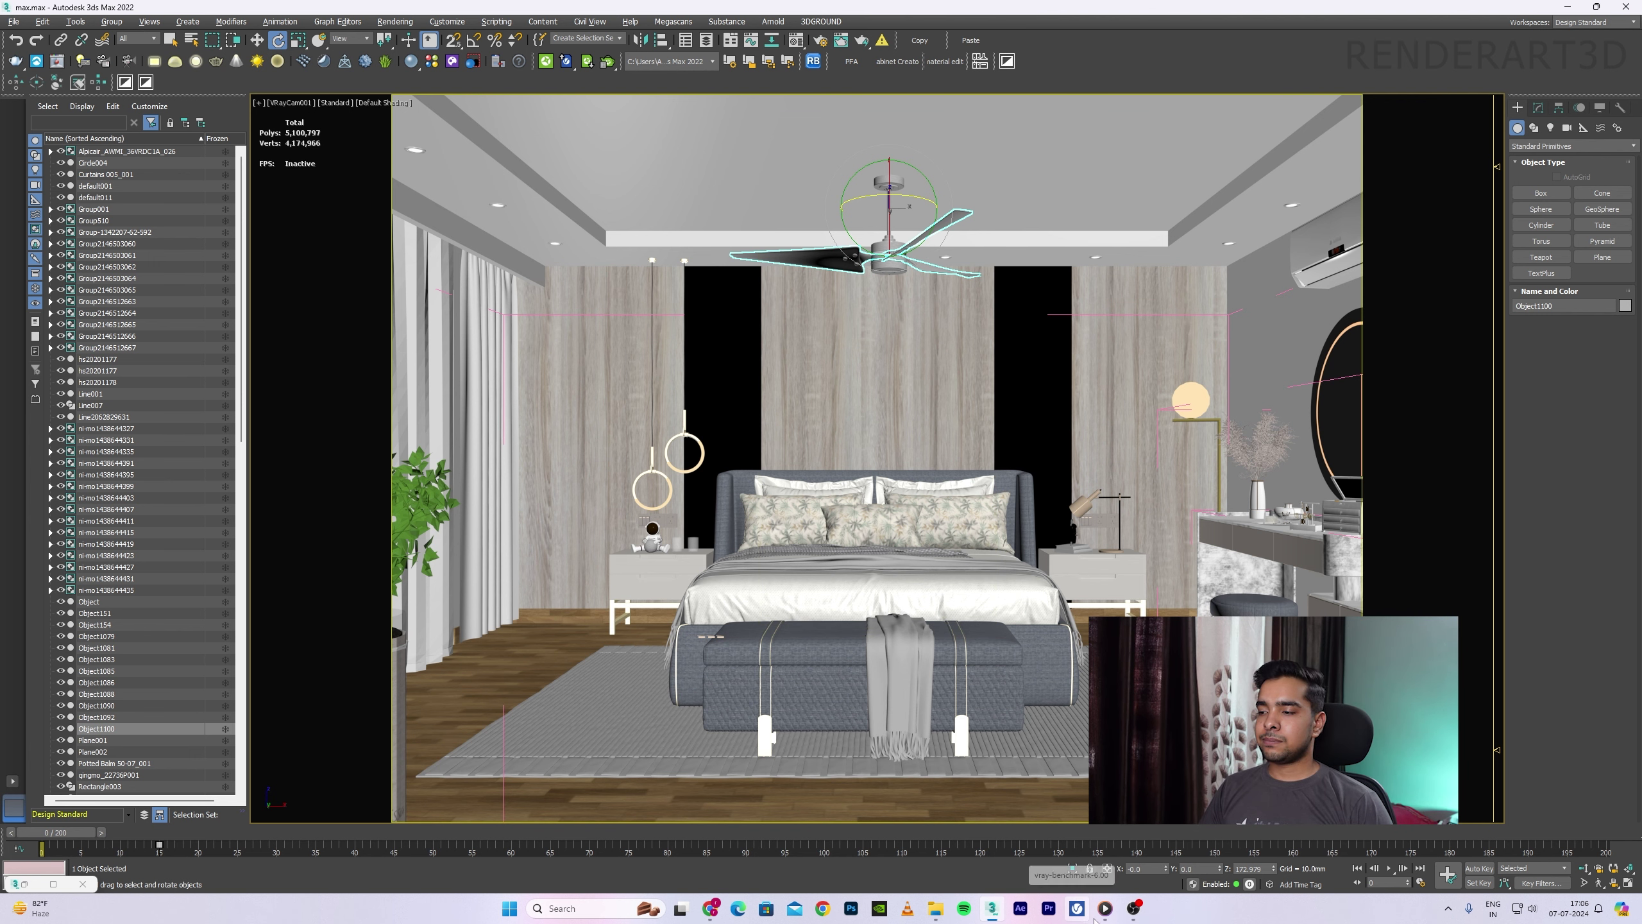
{"action": "left_click", "coordinate": [1104, 914]}
{"action": "left_click", "coordinate": [836, 693]}
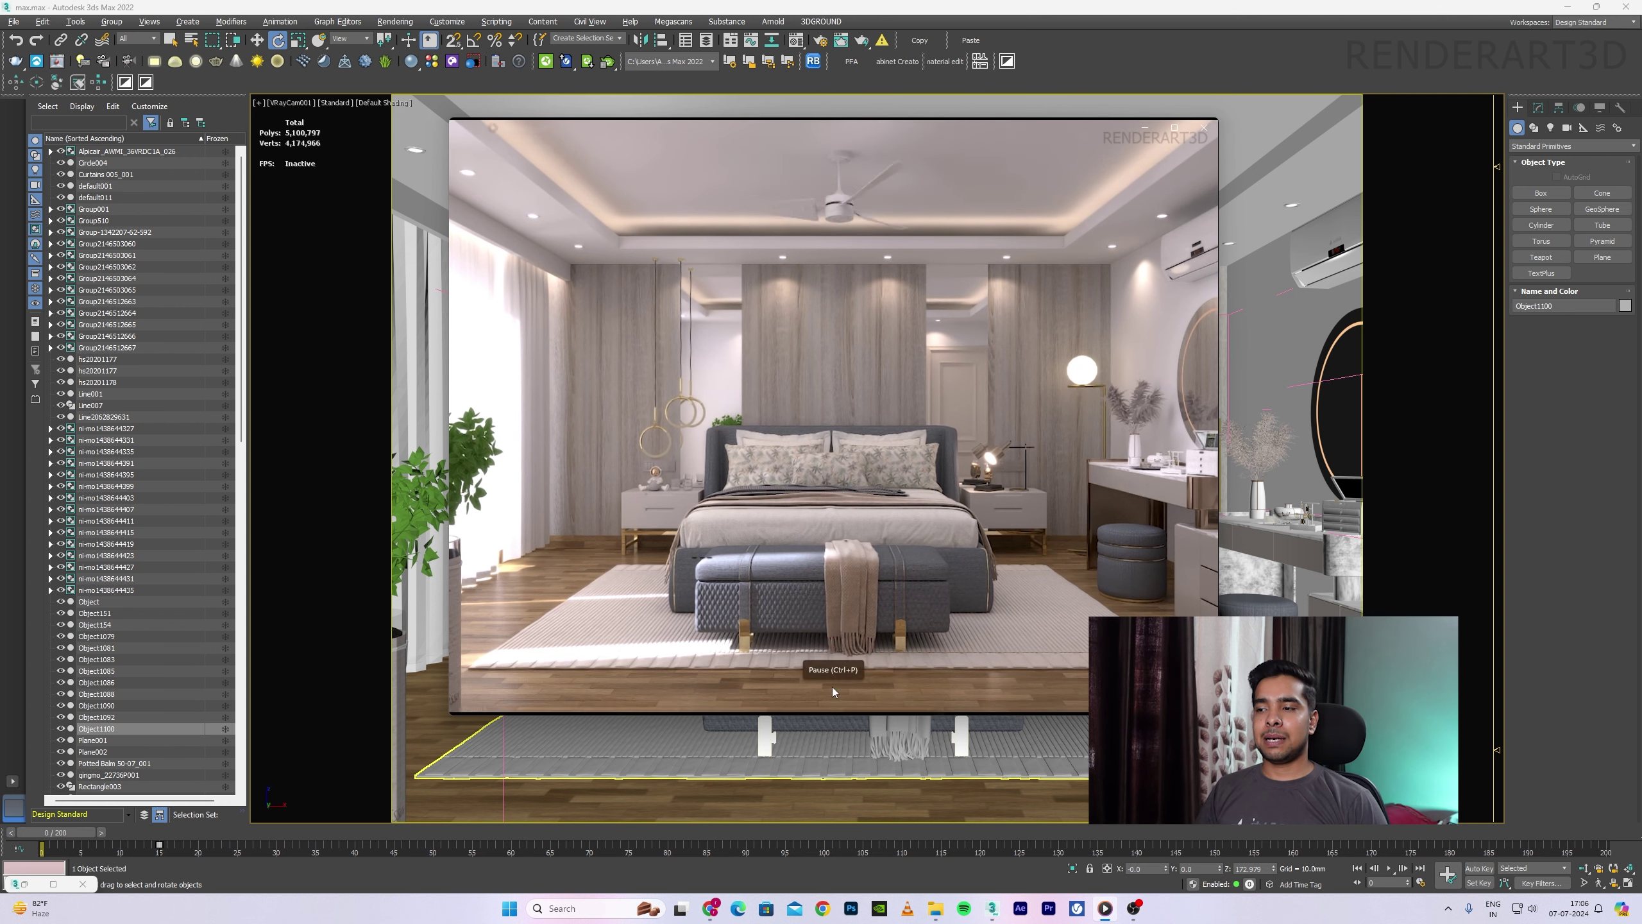
{"action": "left_click", "coordinate": [834, 689]}
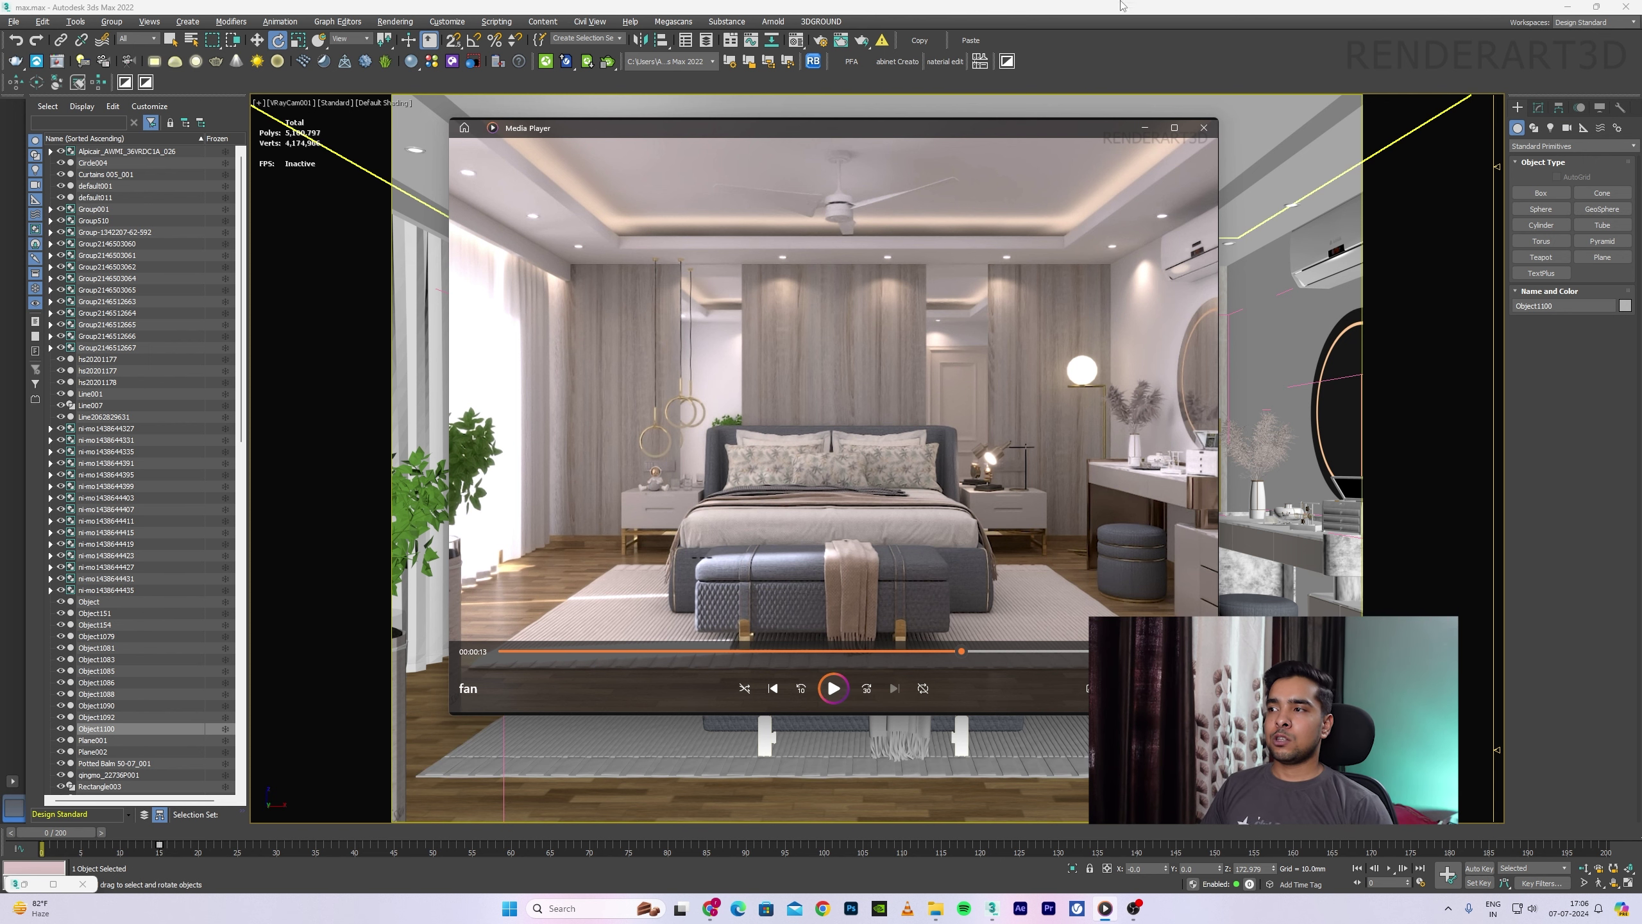
{"action": "left_click", "coordinate": [1142, 128]}
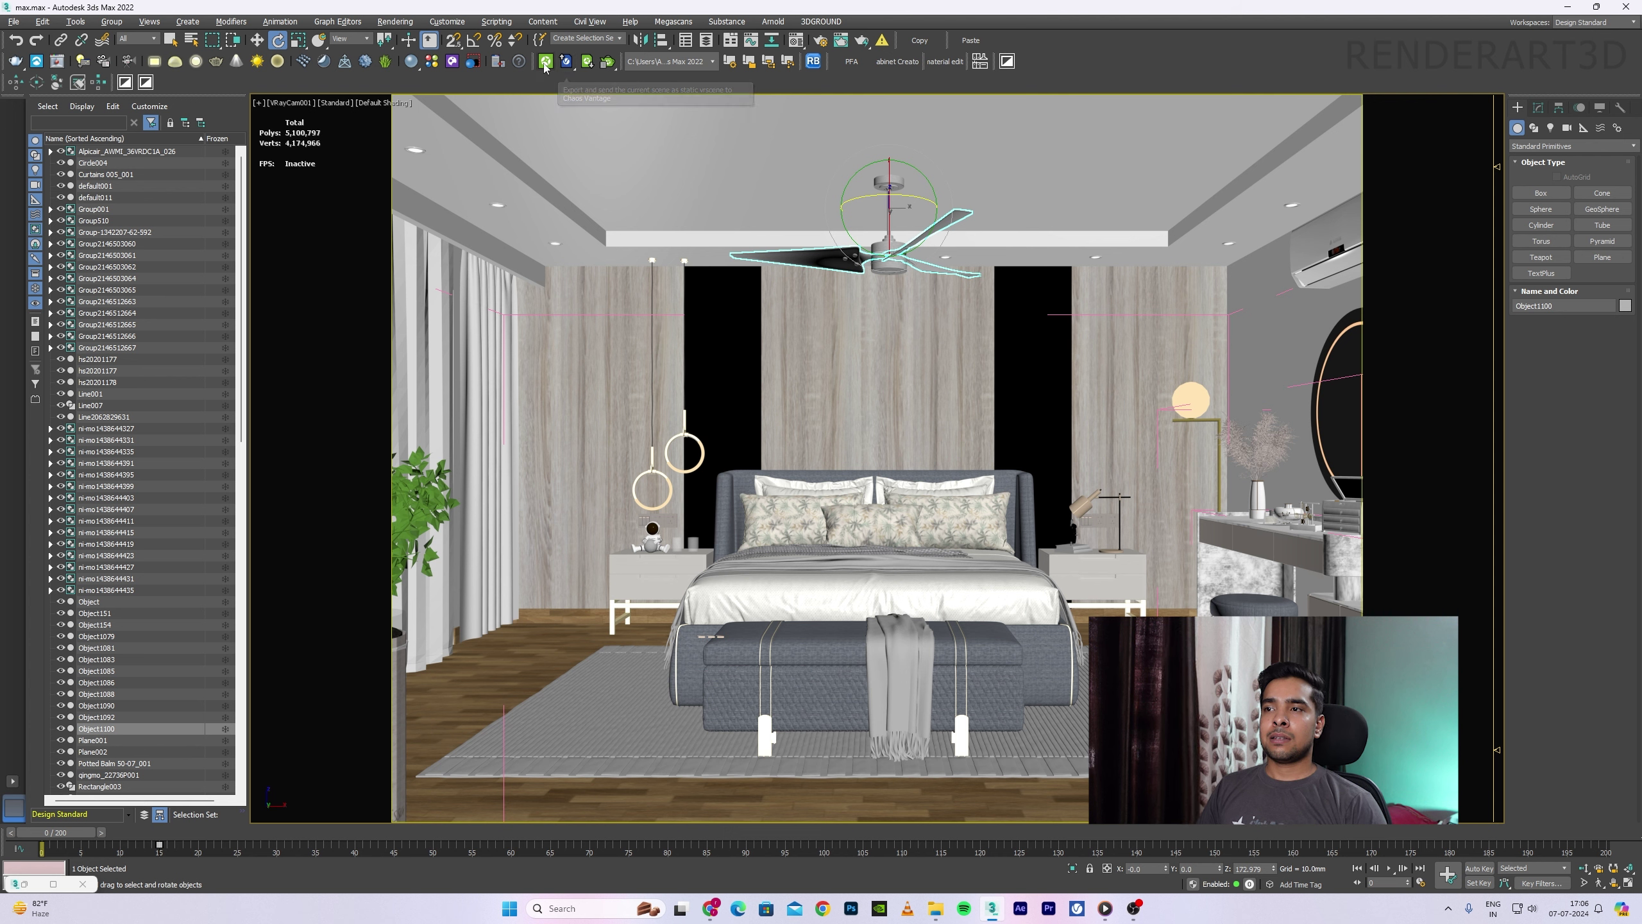
Step: Launch Chaos Vantage through the animation-sync Live Link option
{"action": "left_click_drag", "start_coordinate": [566, 67], "coordinate": [568, 106]}
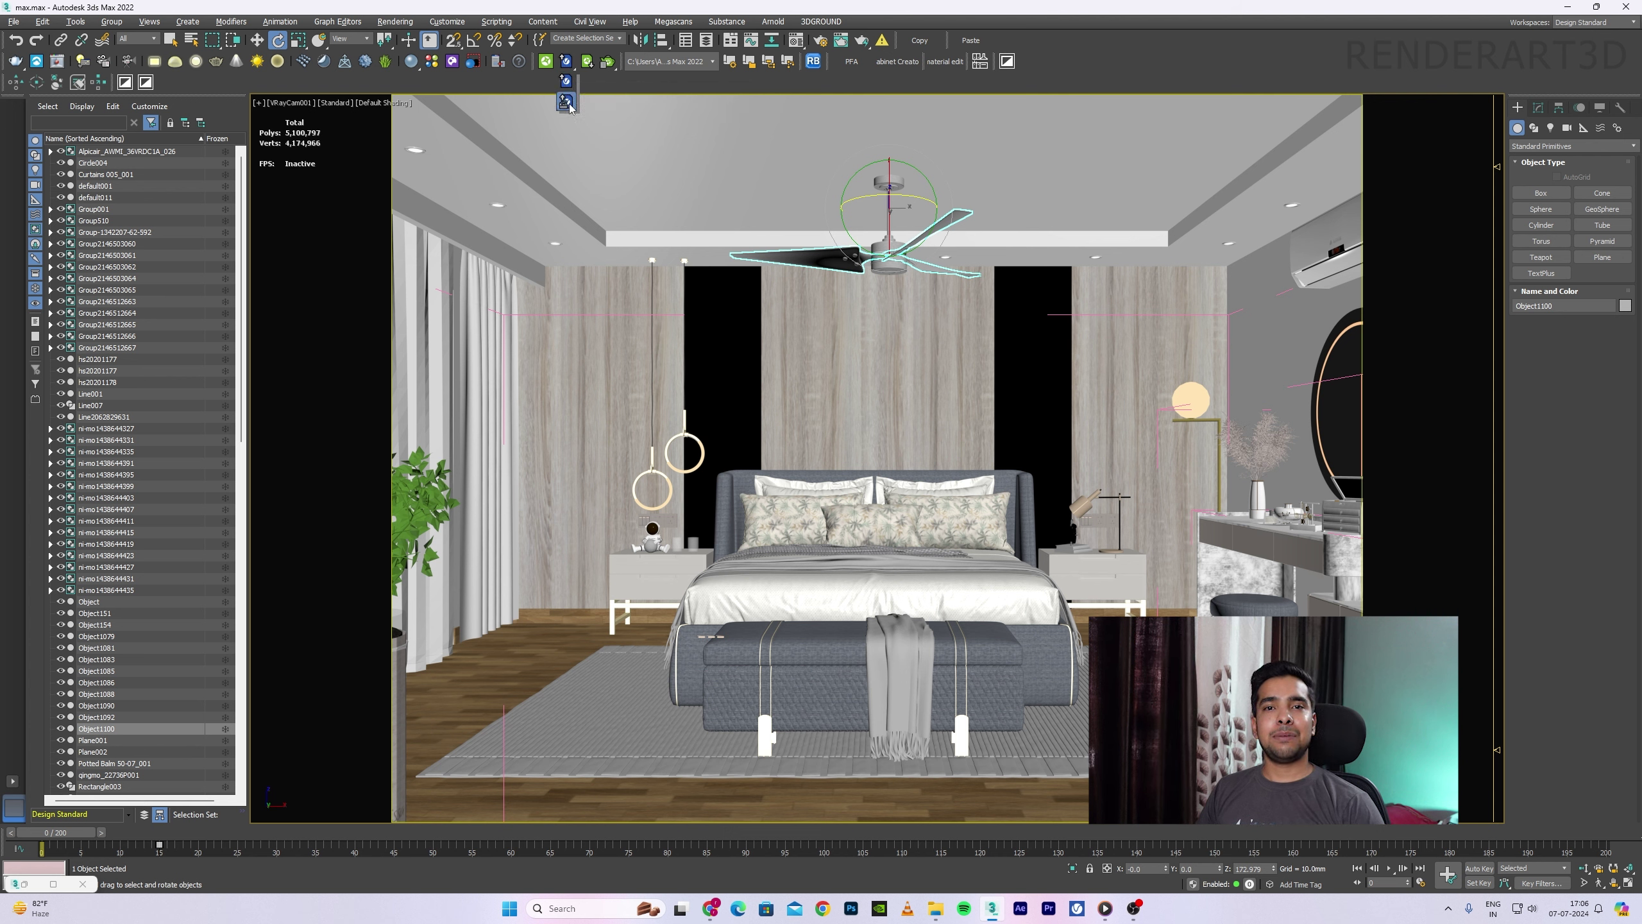
{"action": "left_click_drag", "start_coordinate": [568, 106], "coordinate": [568, 106]}
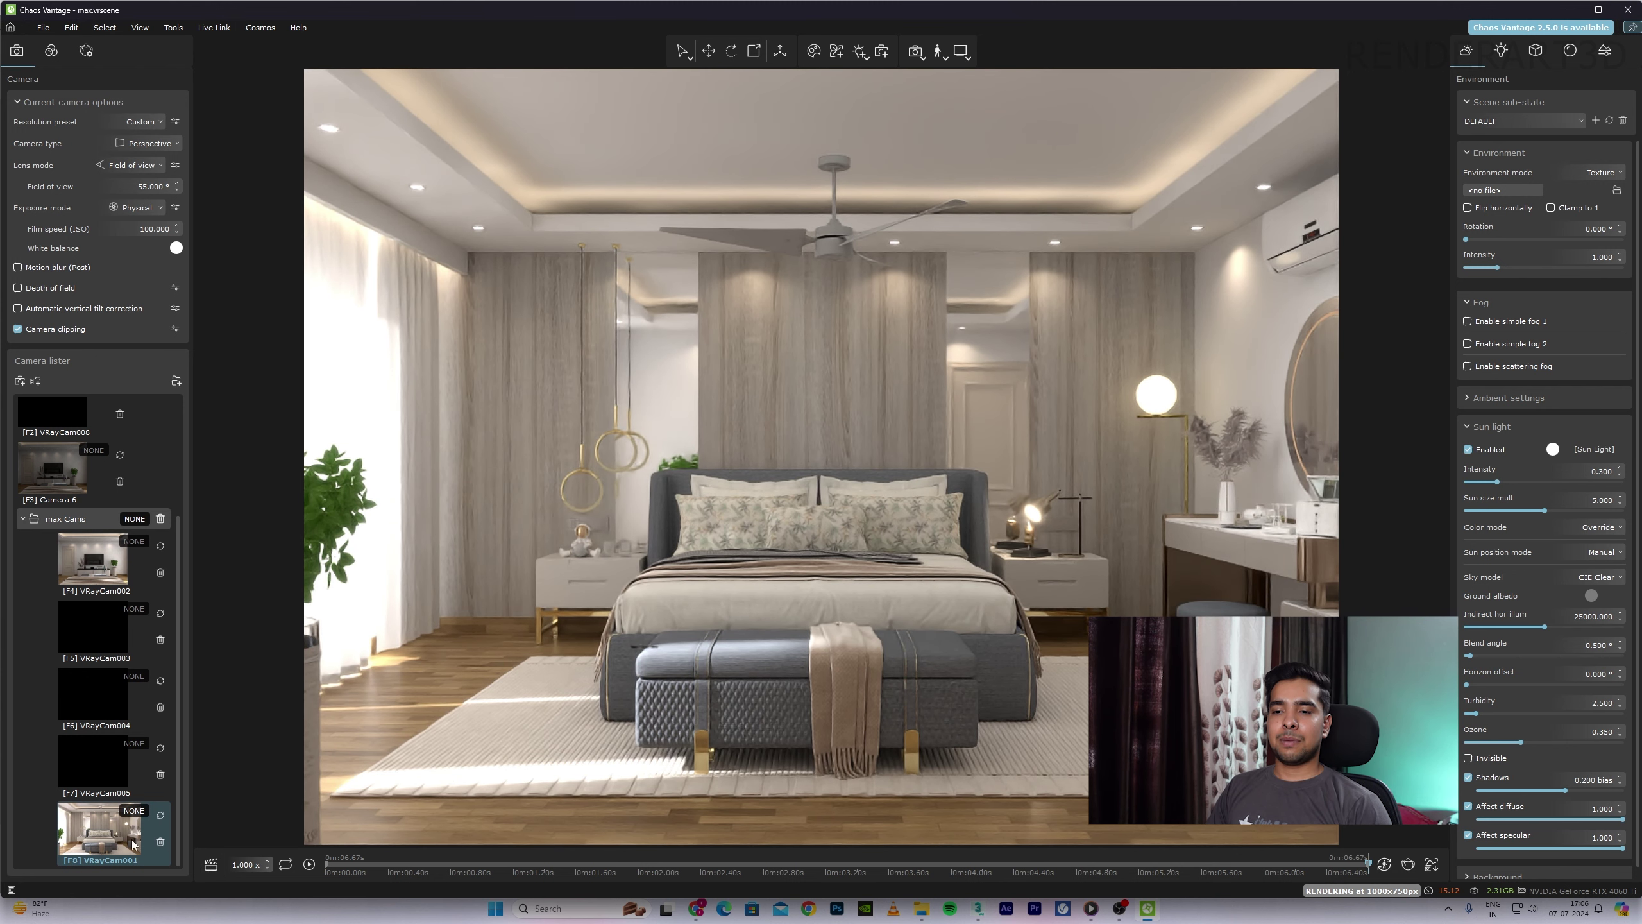
Step: Play and pause the fan animation on Vantage's timeline, then open render setup
{"action": "left_click", "coordinate": [211, 865]}
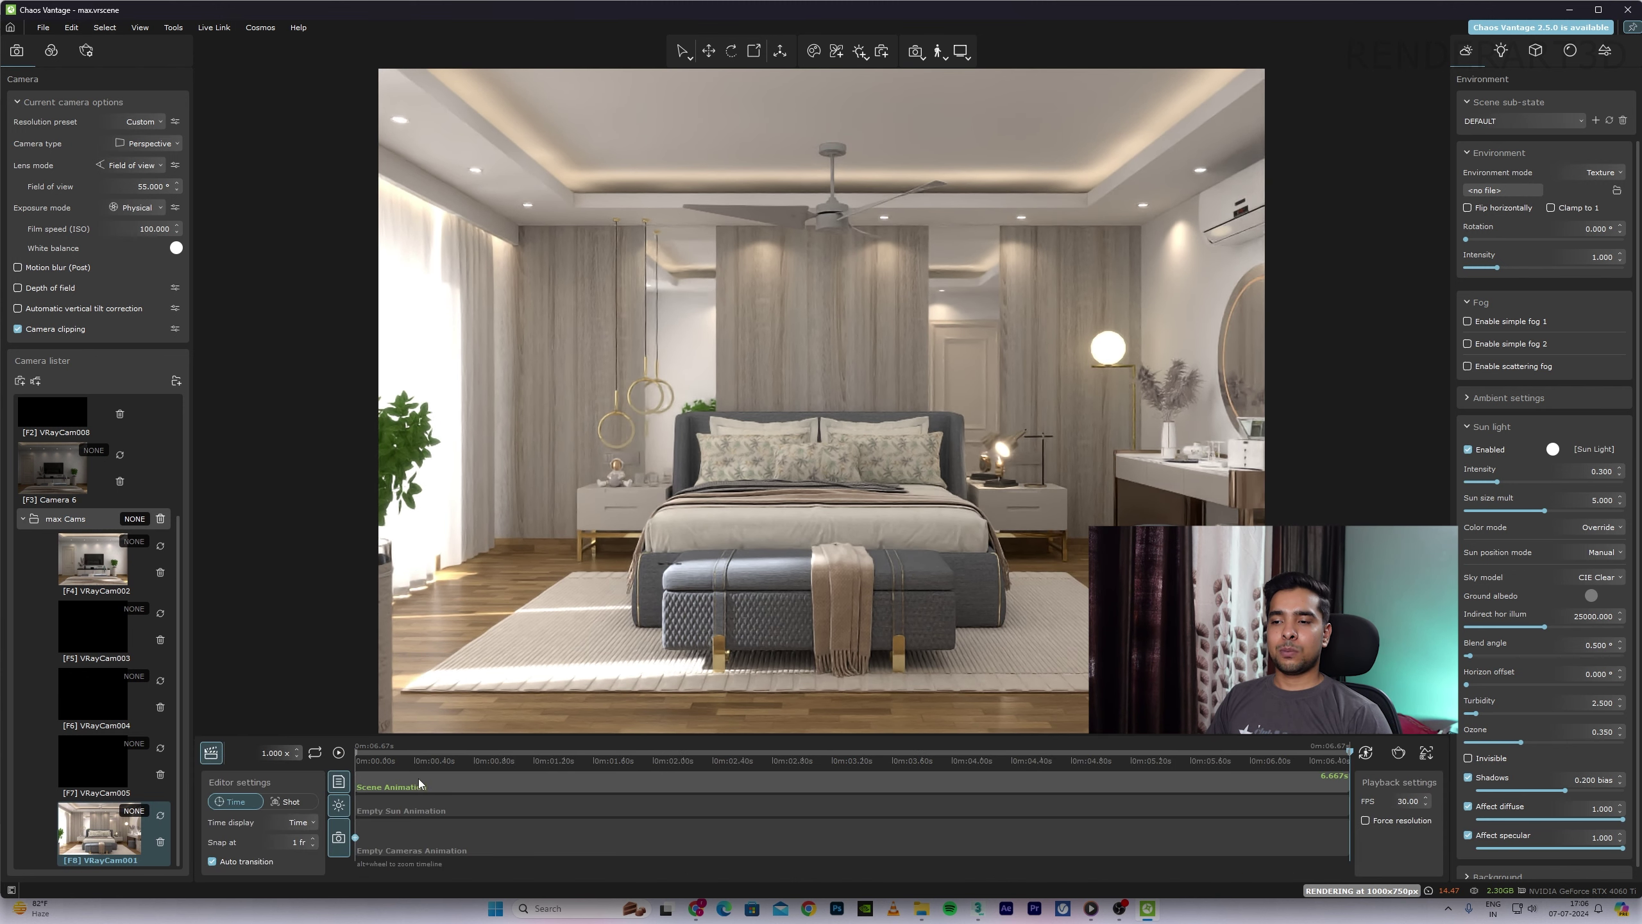
{"action": "left_click", "coordinate": [338, 752]}
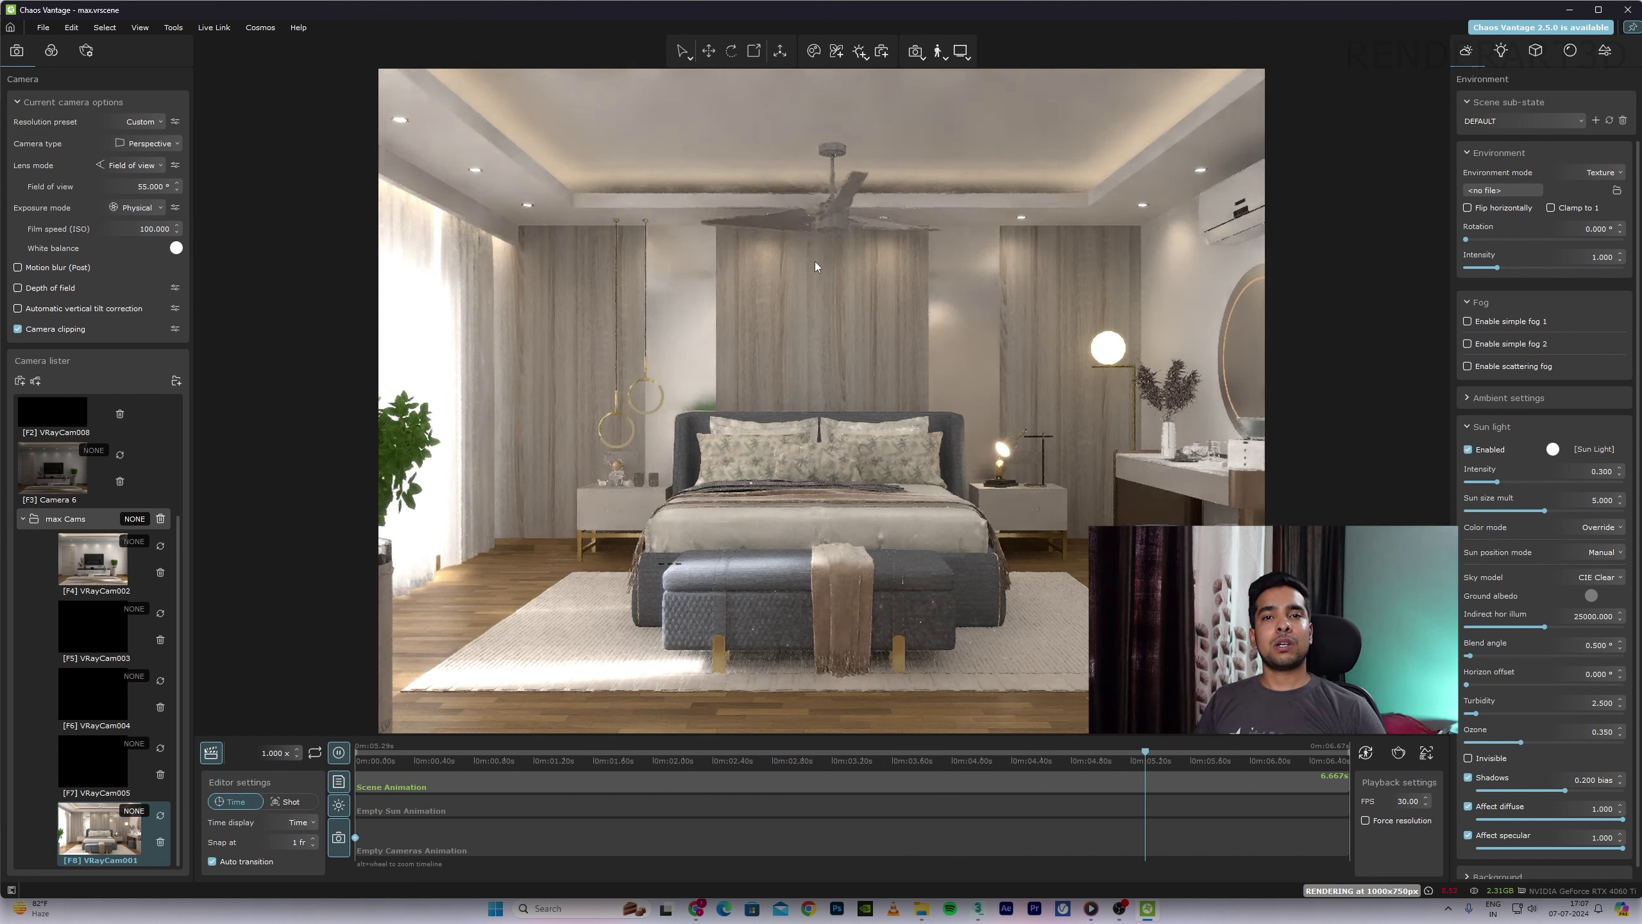
{"action": "left_click", "coordinate": [315, 752]}
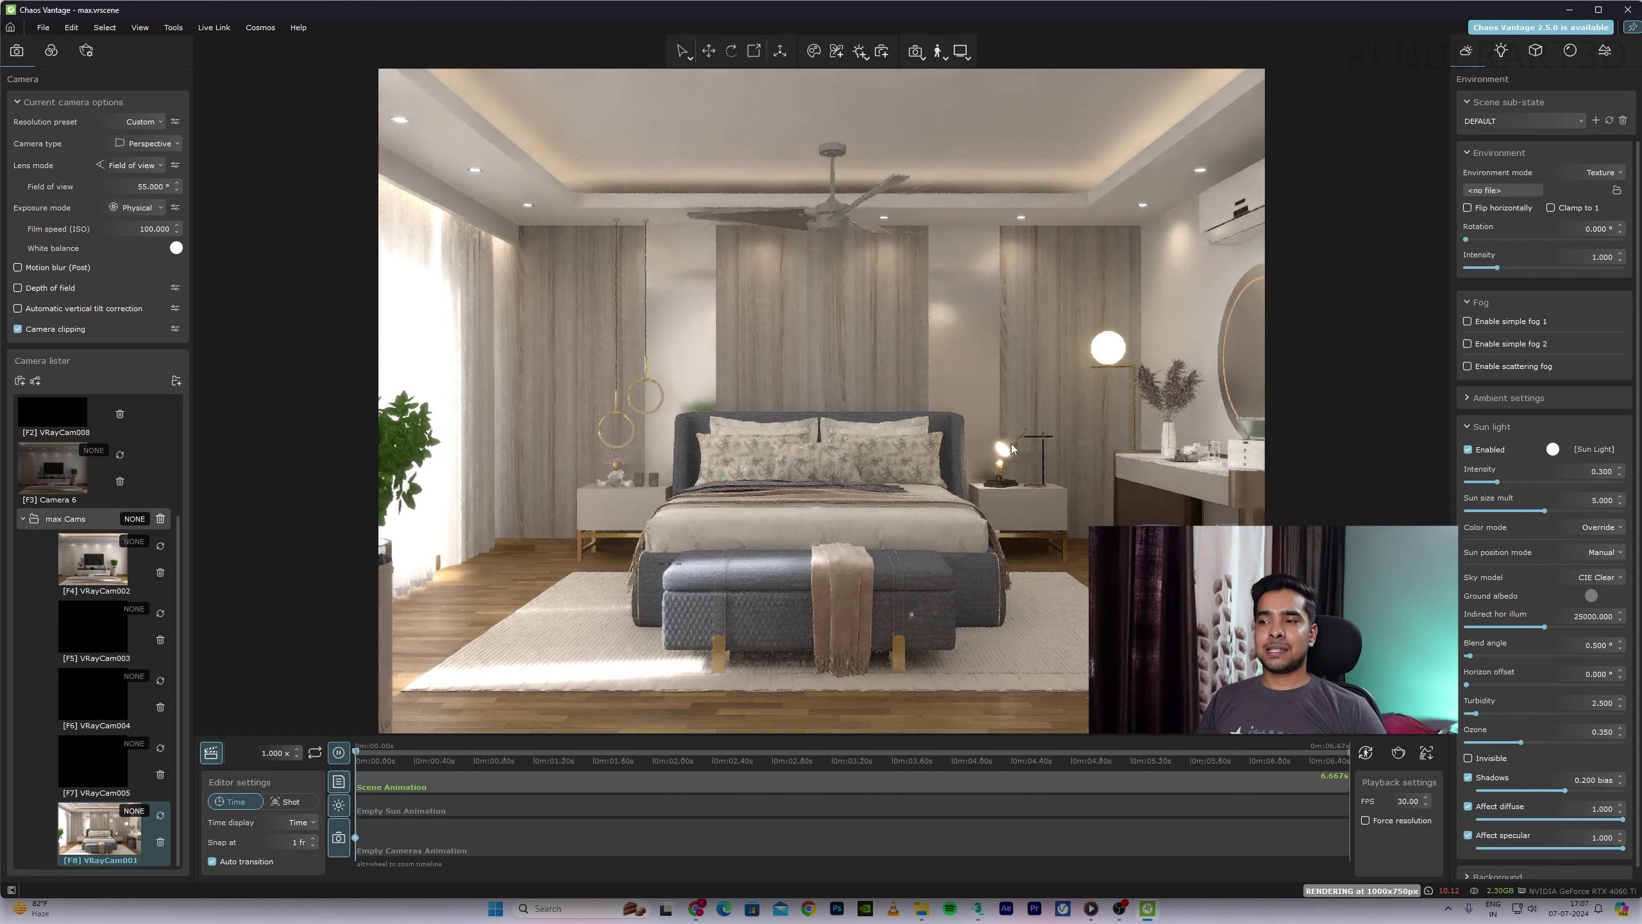
{"action": "left_click", "coordinate": [339, 754]}
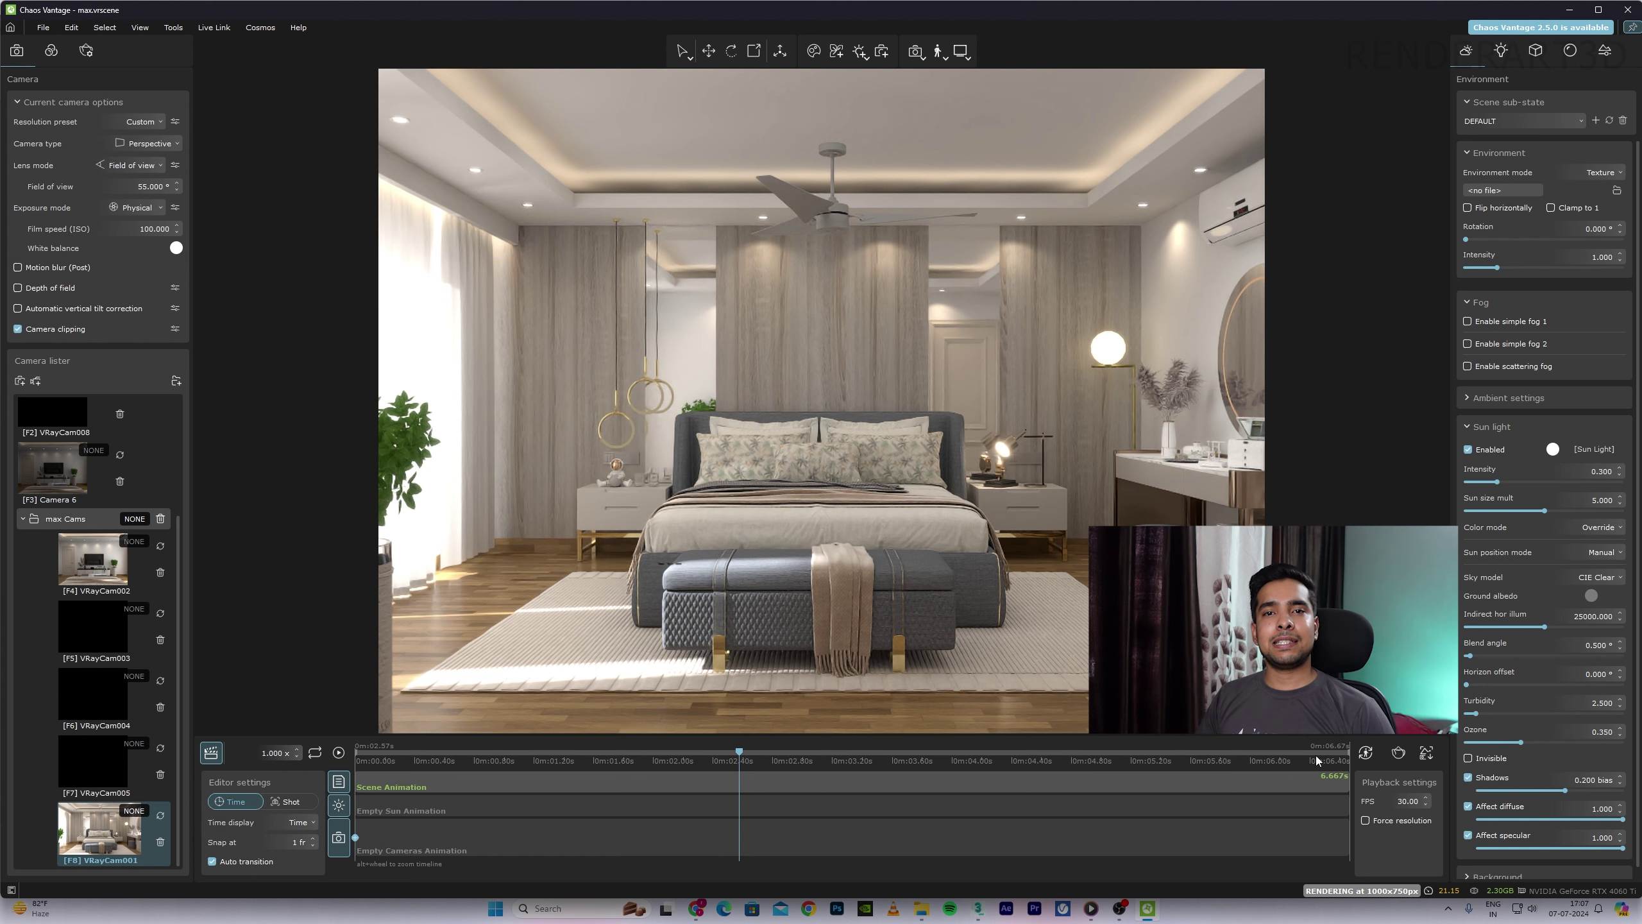
{"action": "left_click", "coordinate": [1398, 753]}
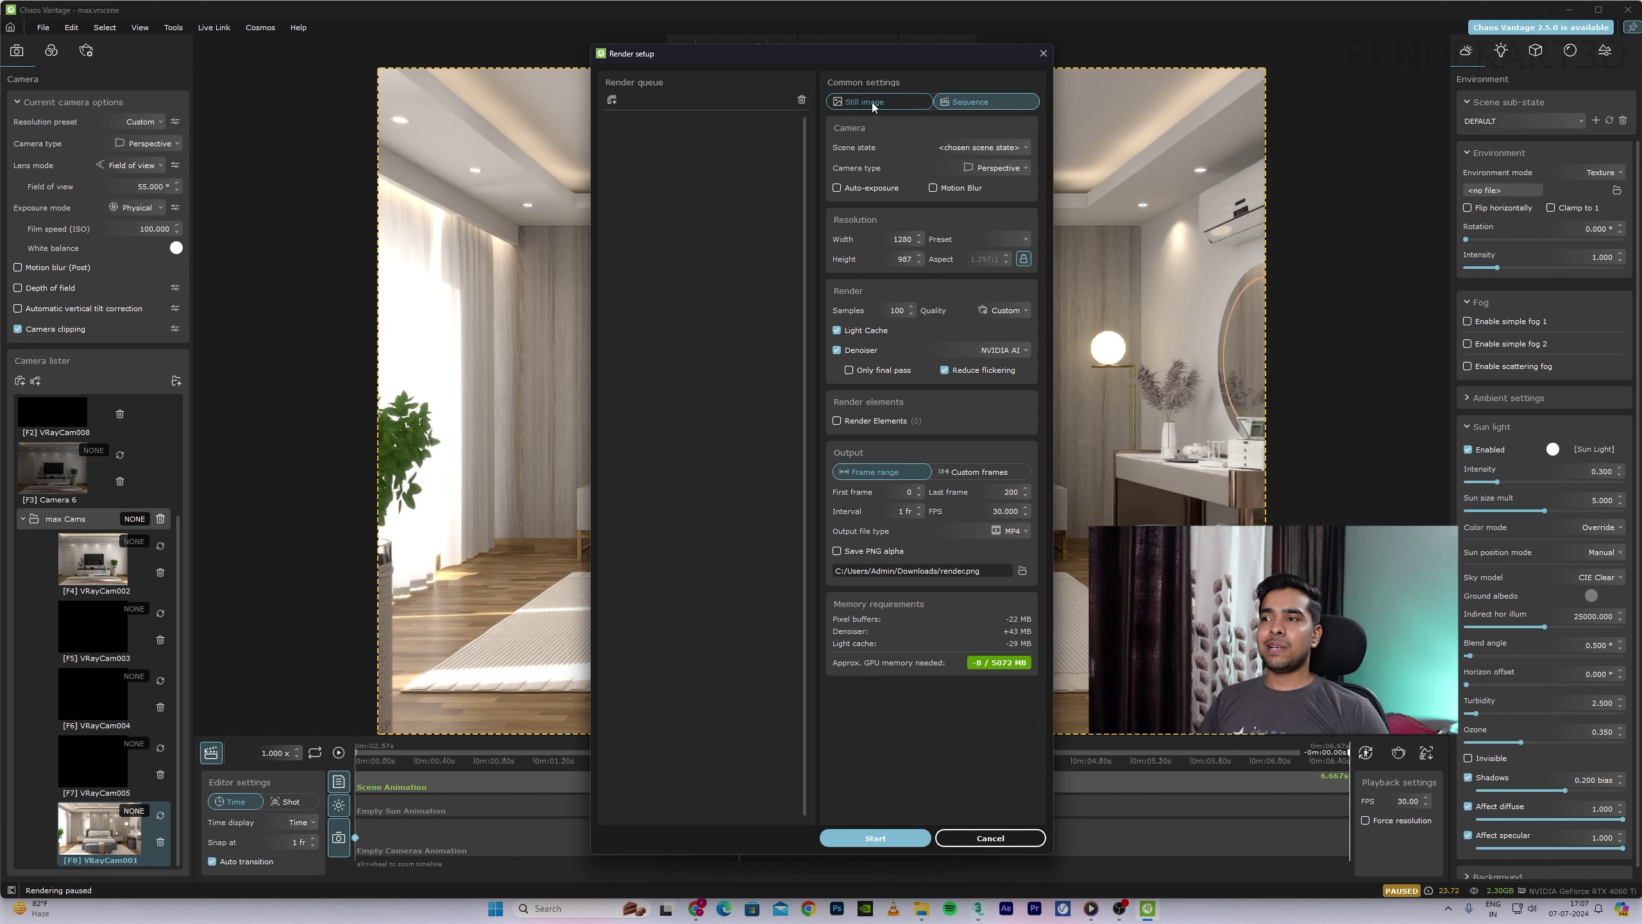
Step: Choose Sequence rendering at Ultra quality
{"action": "left_click", "coordinate": [932, 102]}
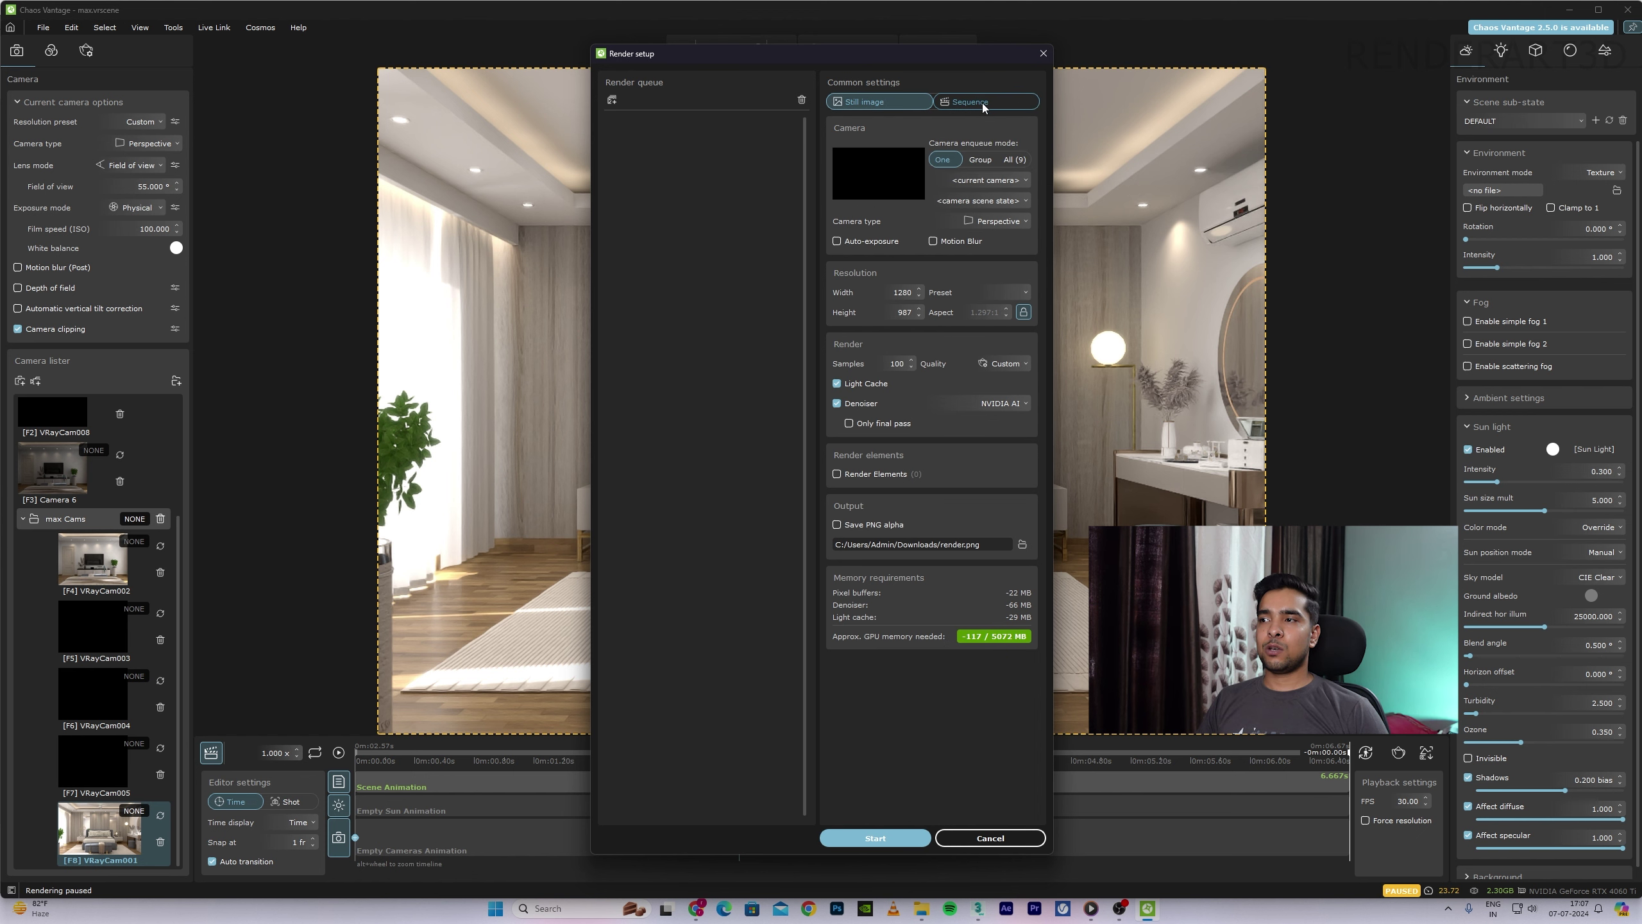
{"action": "left_click", "coordinate": [983, 103]}
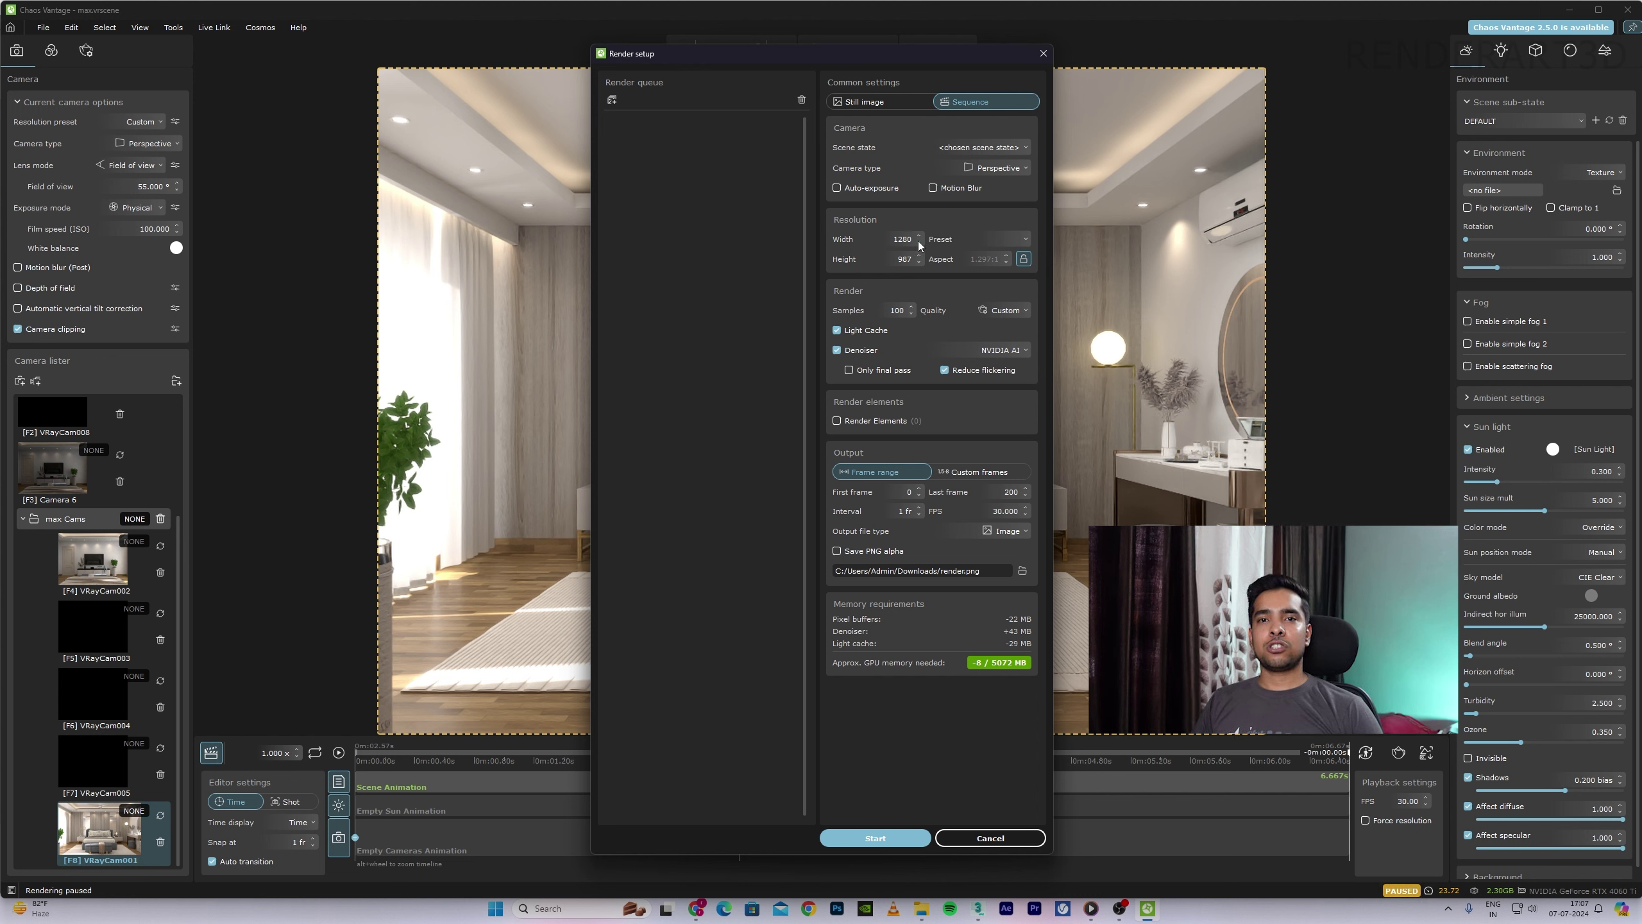
{"action": "left_click", "coordinate": [1005, 311]}
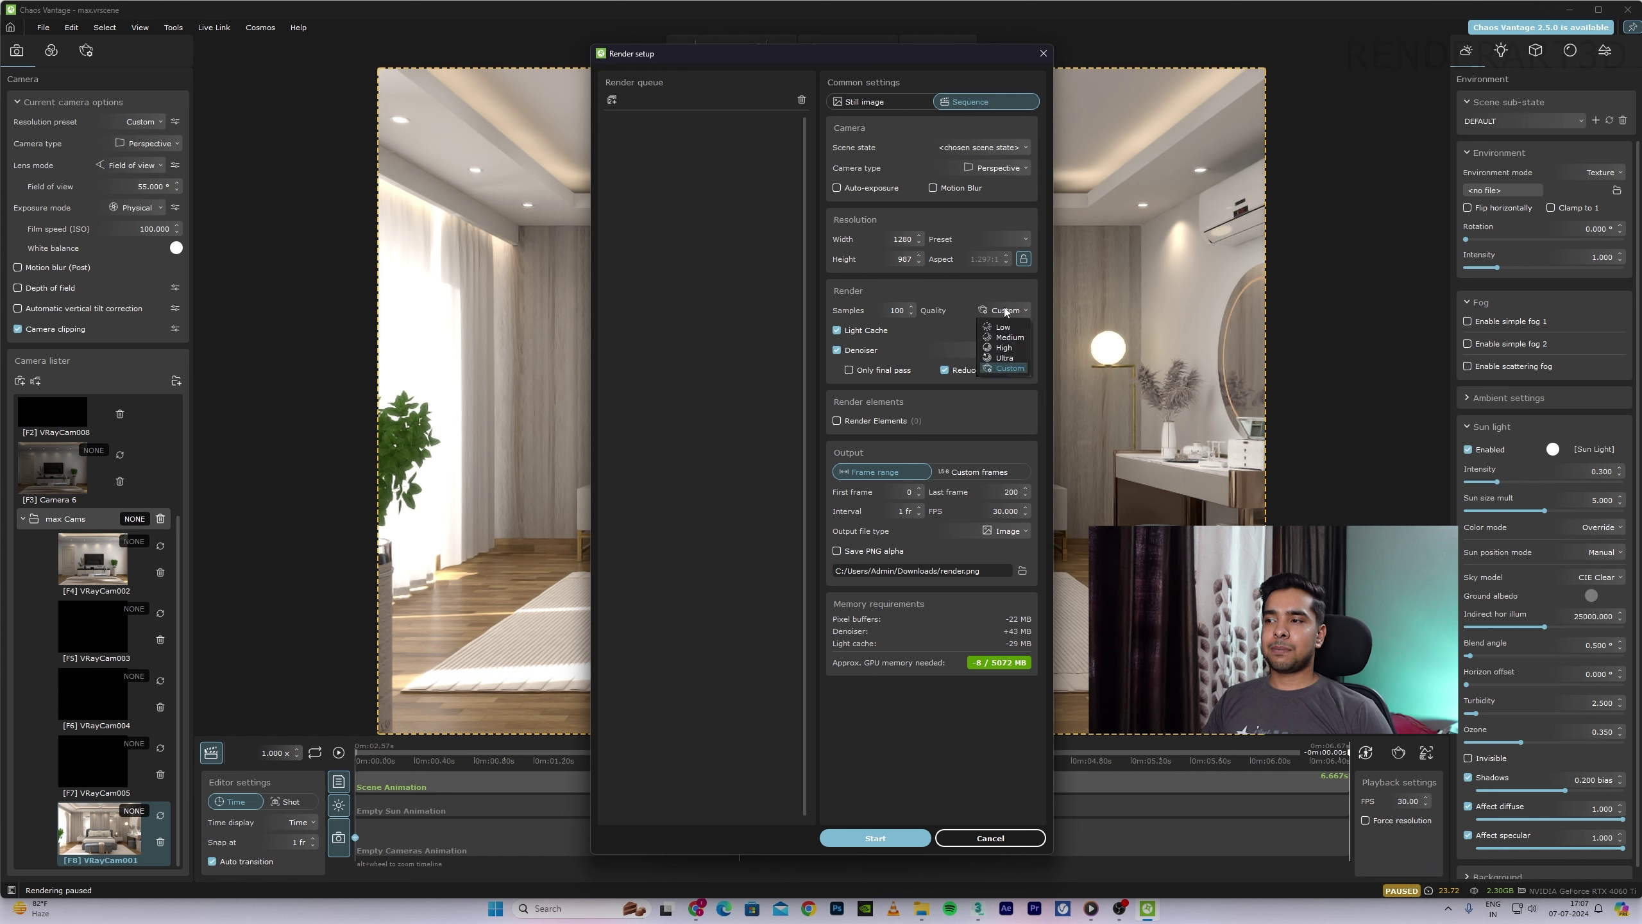
{"action": "left_click", "coordinate": [1005, 358]}
{"action": "left_click", "coordinate": [1009, 310]}
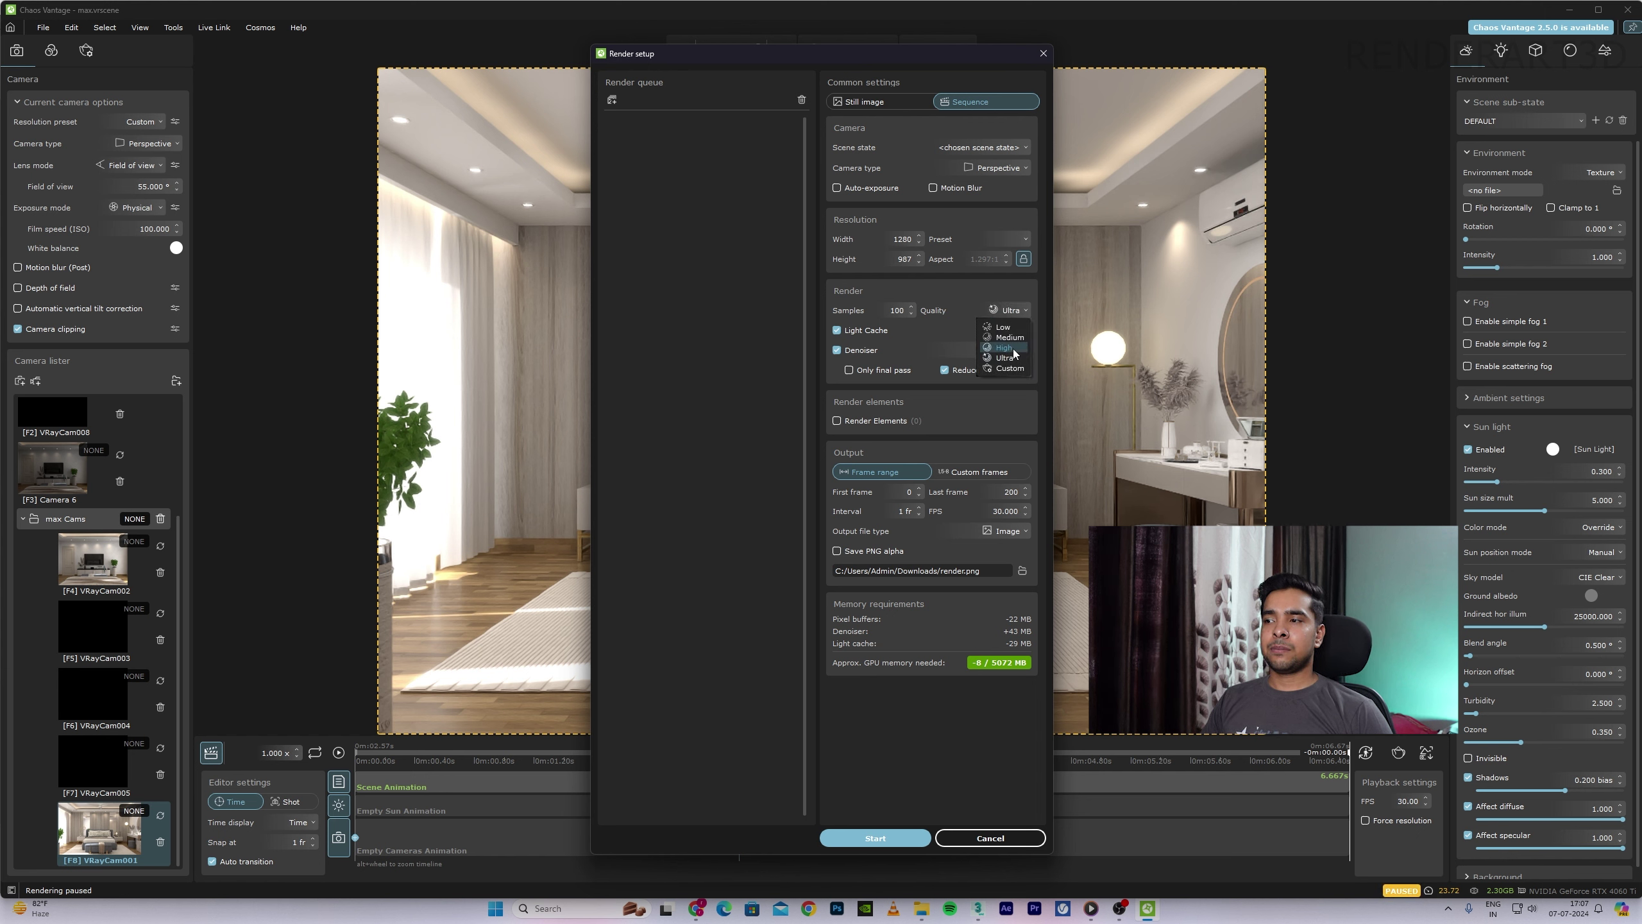
{"action": "left_click", "coordinate": [1015, 353]}
{"action": "left_click", "coordinate": [1008, 310]}
{"action": "left_click", "coordinate": [1015, 357]}
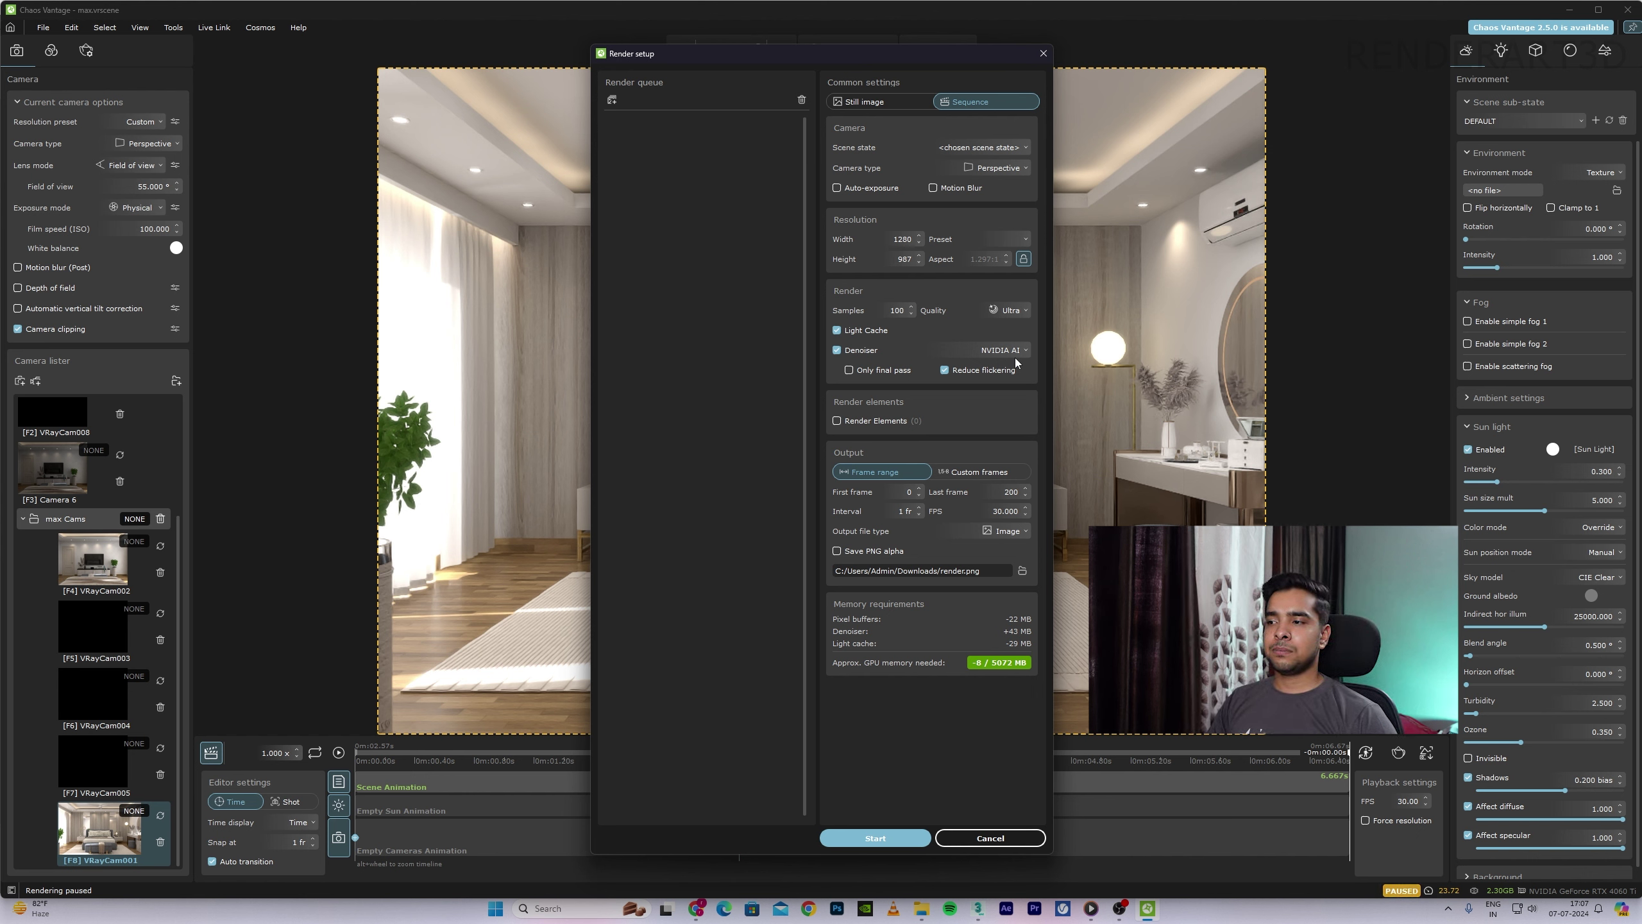
Step: Set the last frame to 200 and output to MP4, then start the render
{"action": "double_click", "coordinate": [1015, 492]}
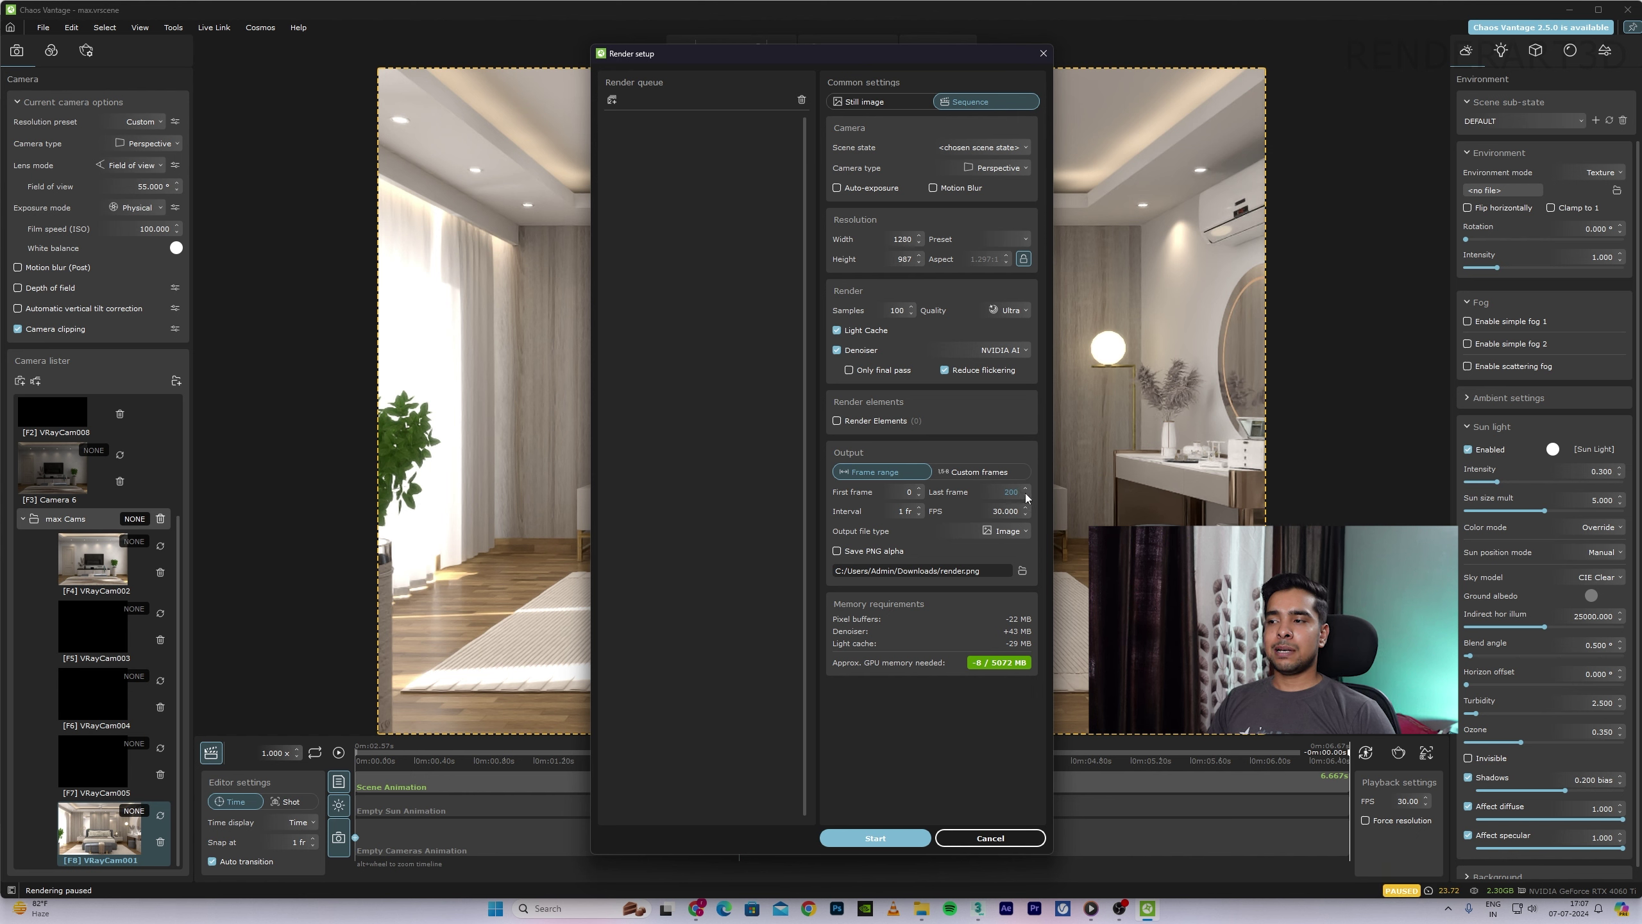
{"action": "type", "text": "44"}
{"action": "key", "text": "BackSpace"}
{"action": "type", "text": "5"}
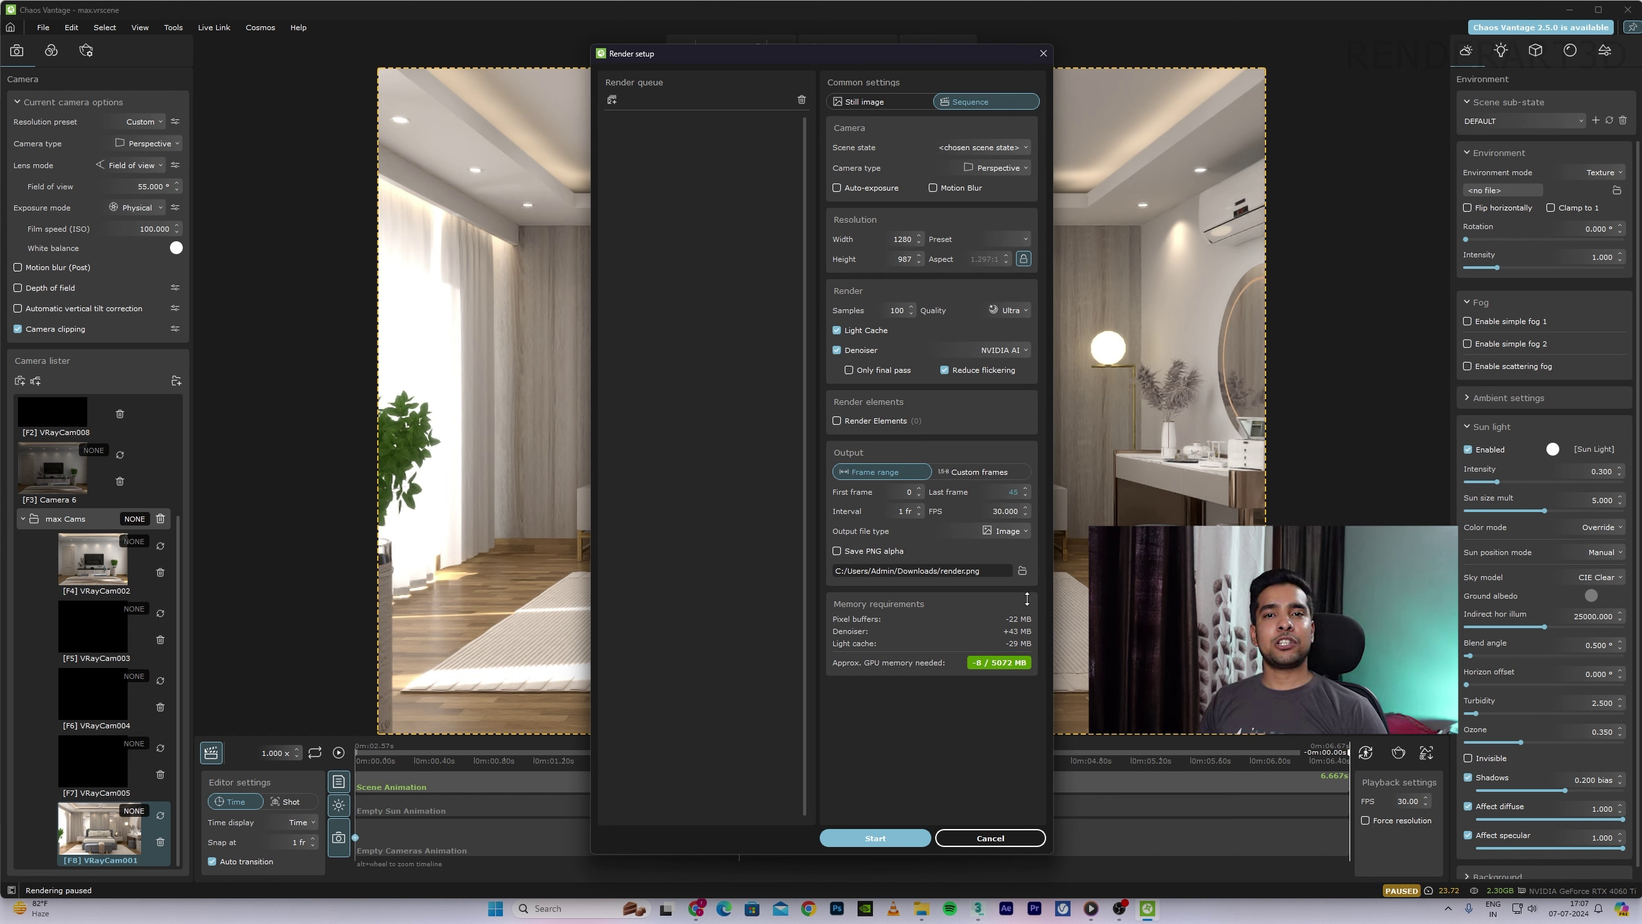
{"action": "key", "text": "BackSpace"}
{"action": "key", "text": "BackSpace"}
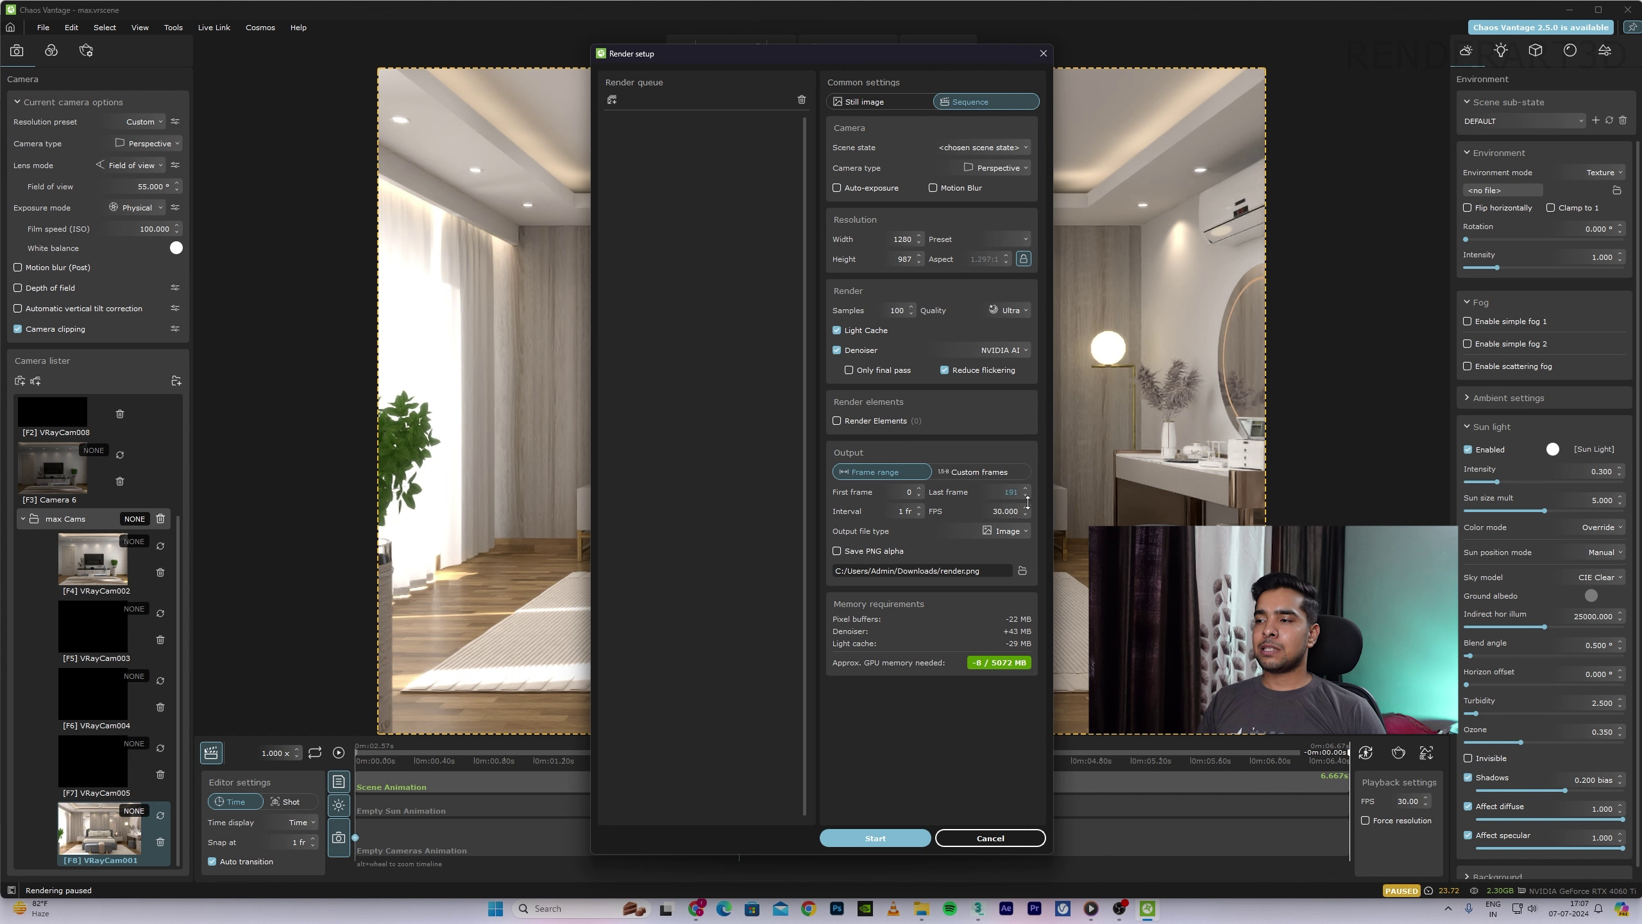
{"action": "type", "text": "200"}
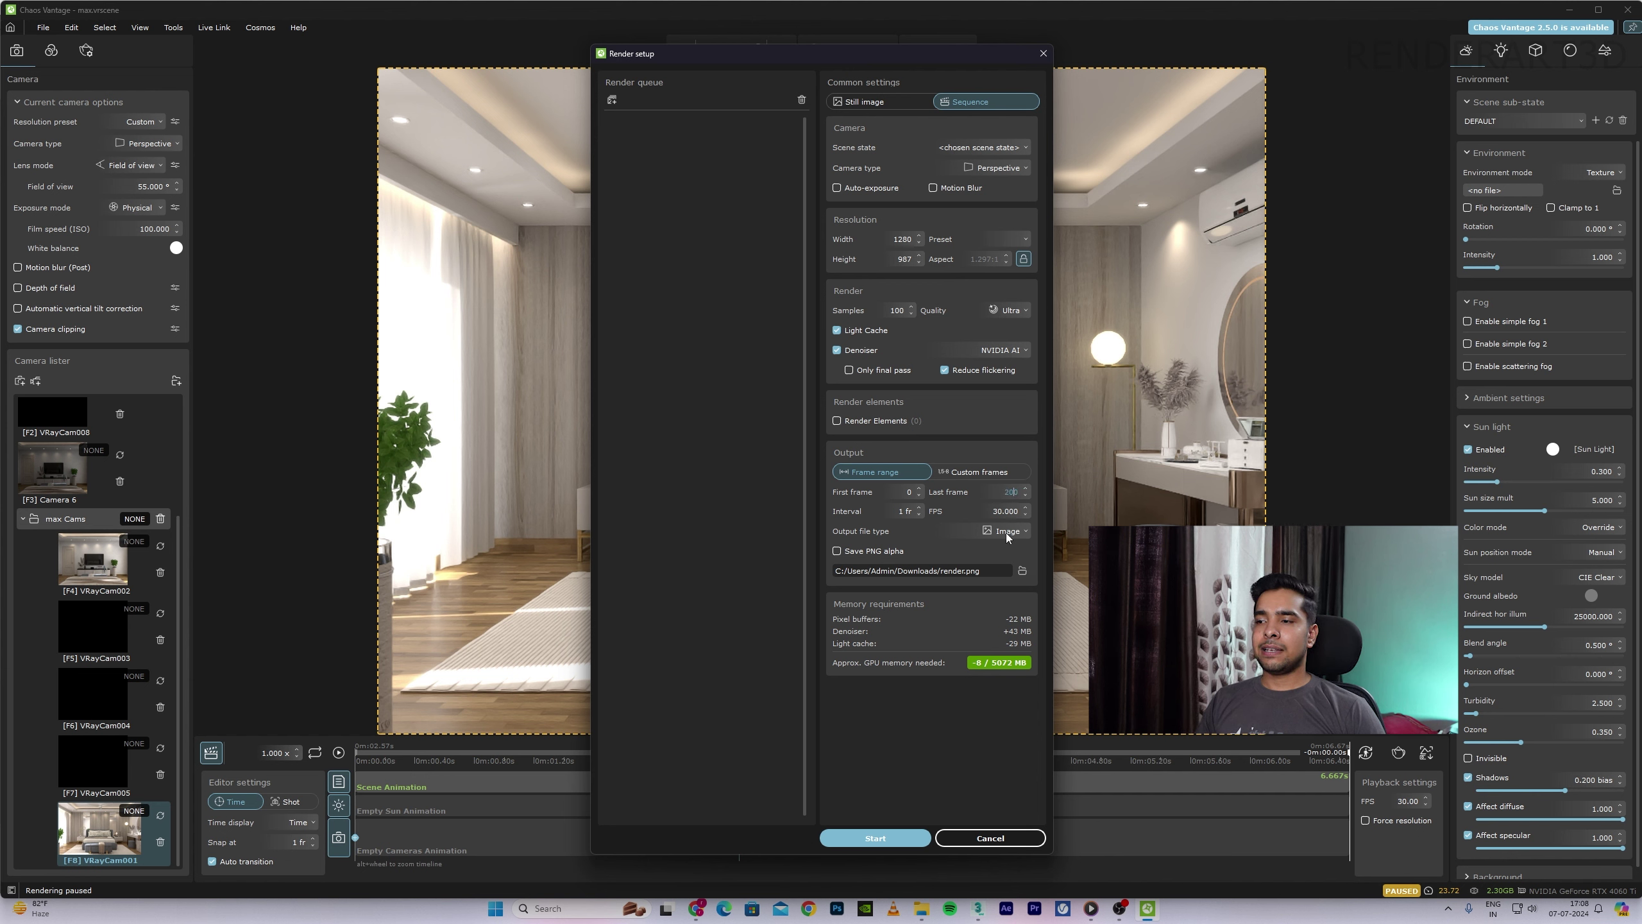
{"action": "left_click", "coordinate": [1007, 533]}
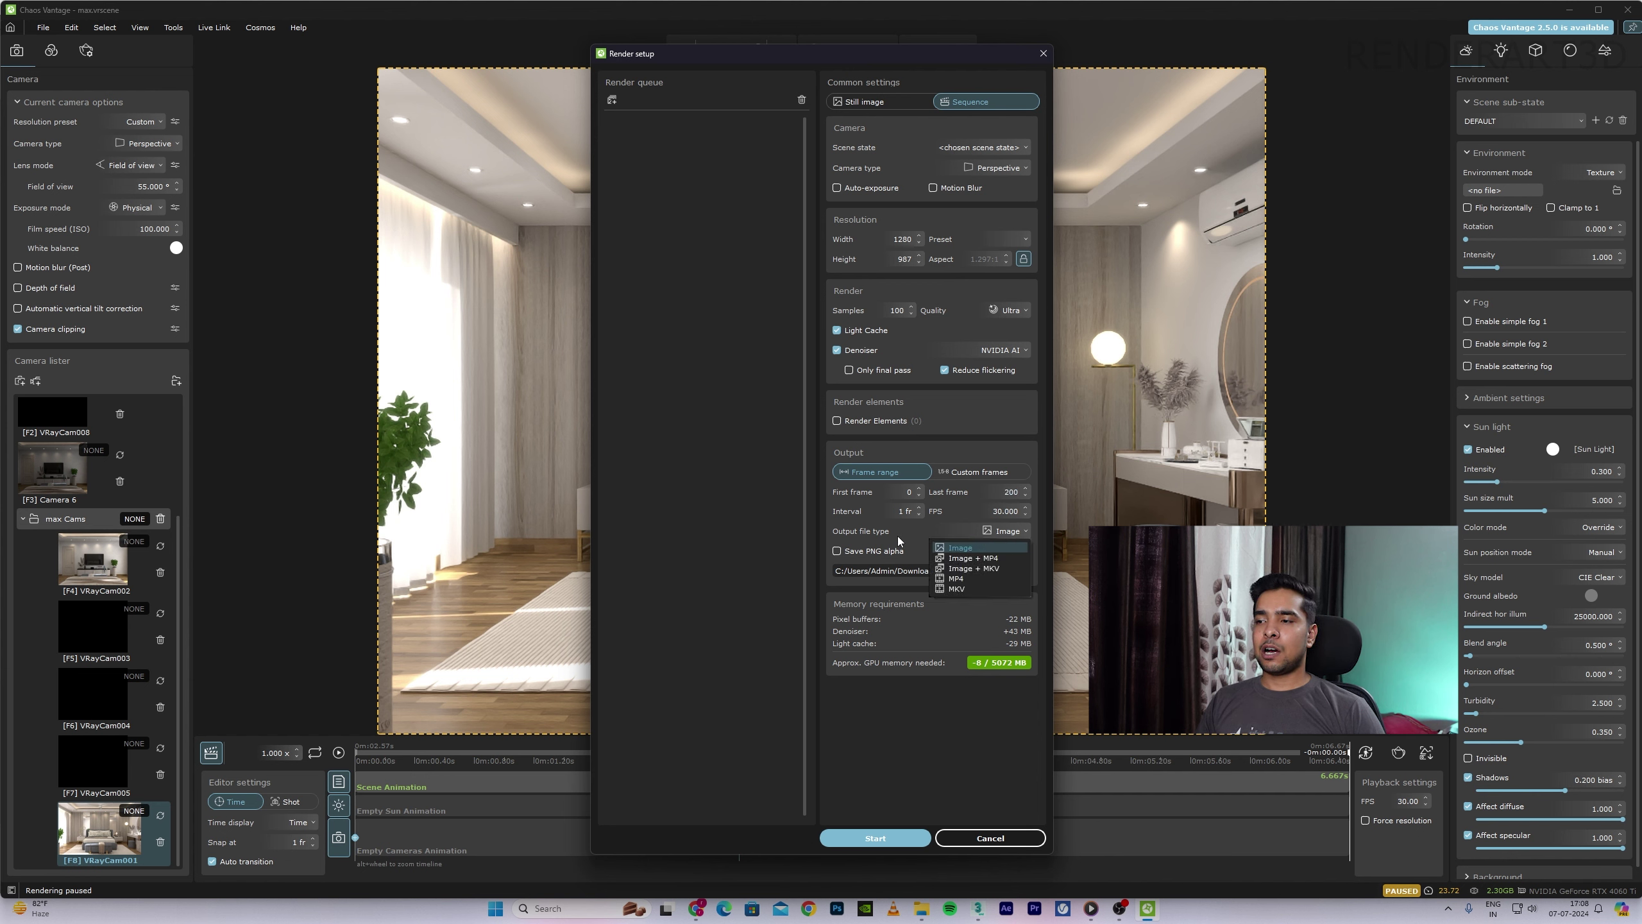
{"action": "left_click", "coordinate": [970, 579]}
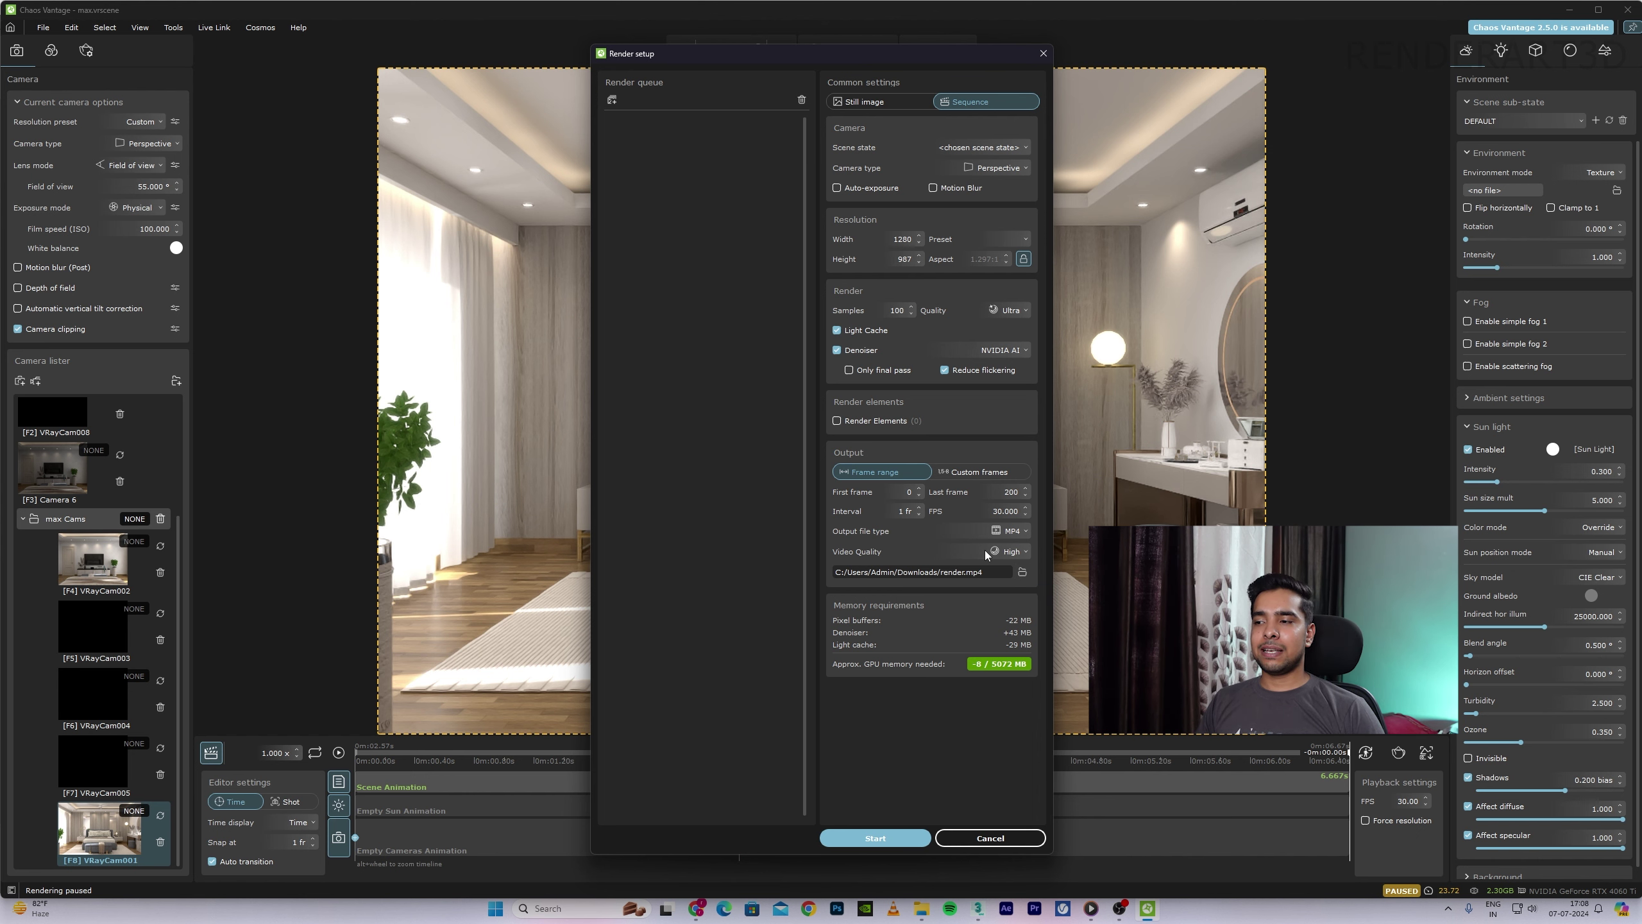
{"action": "left_click", "coordinate": [878, 839]}
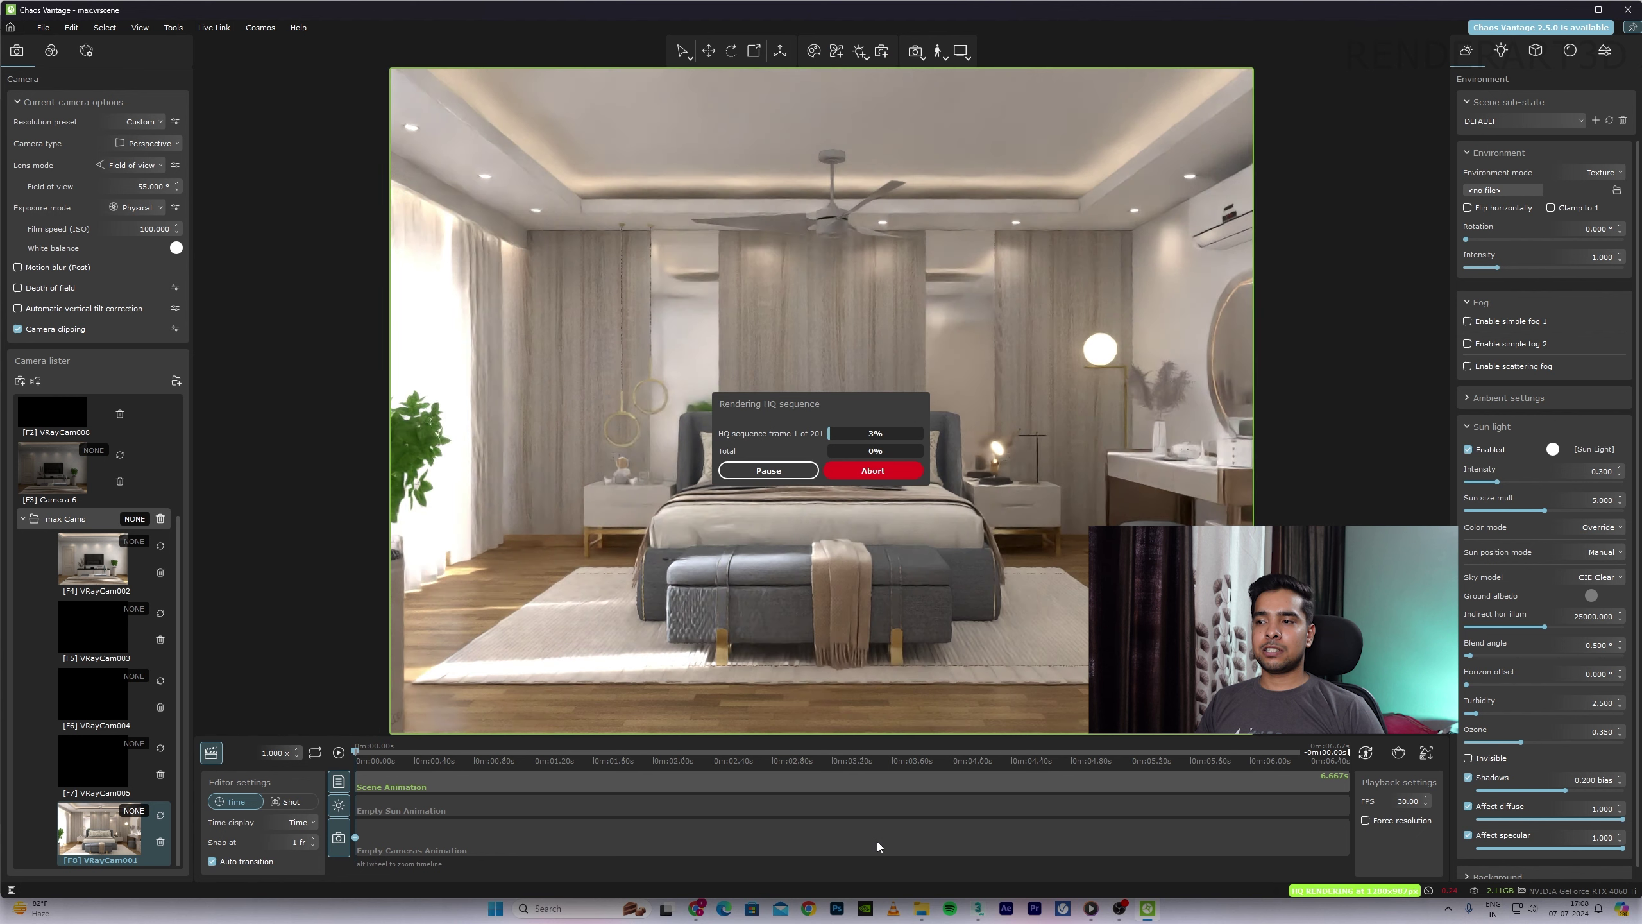